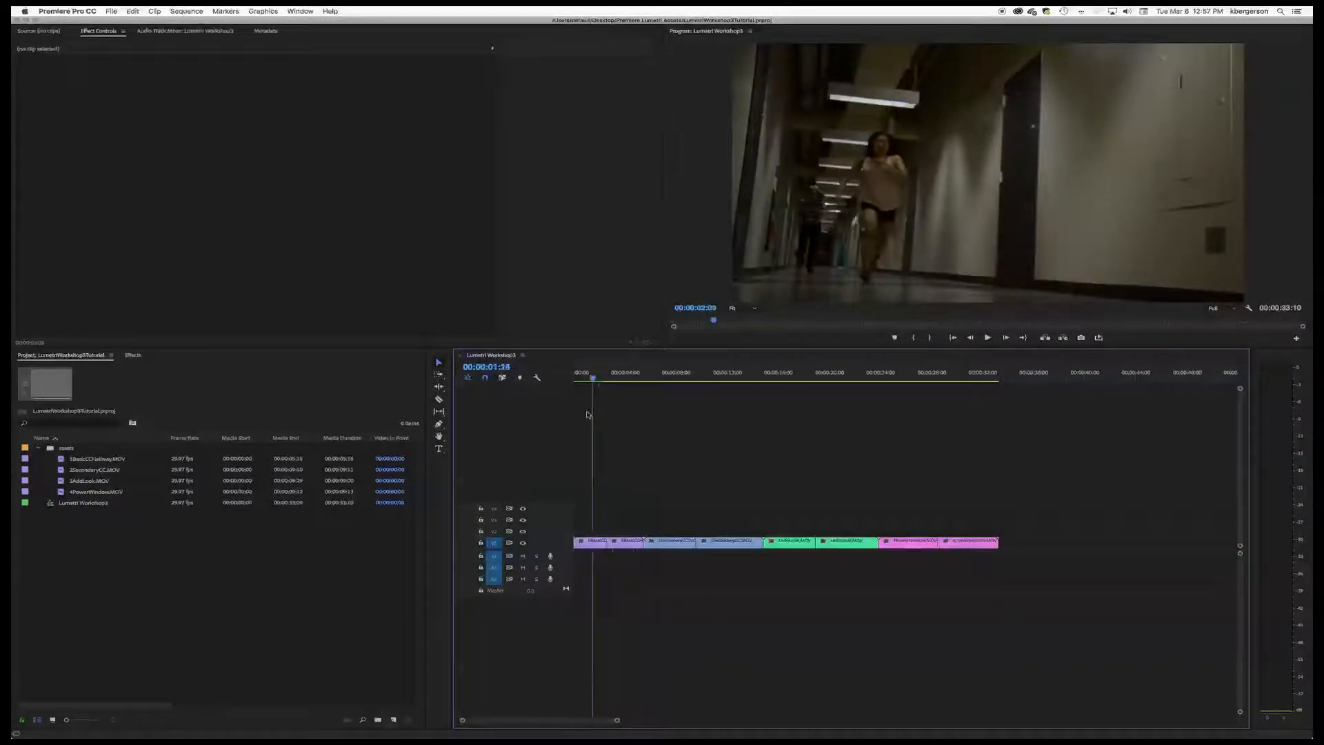
Step: Apply the Lumetri Color effect from Color Correction to the second 1BasicCCHallway.MOV clip in the sequence
left_click(617, 544)
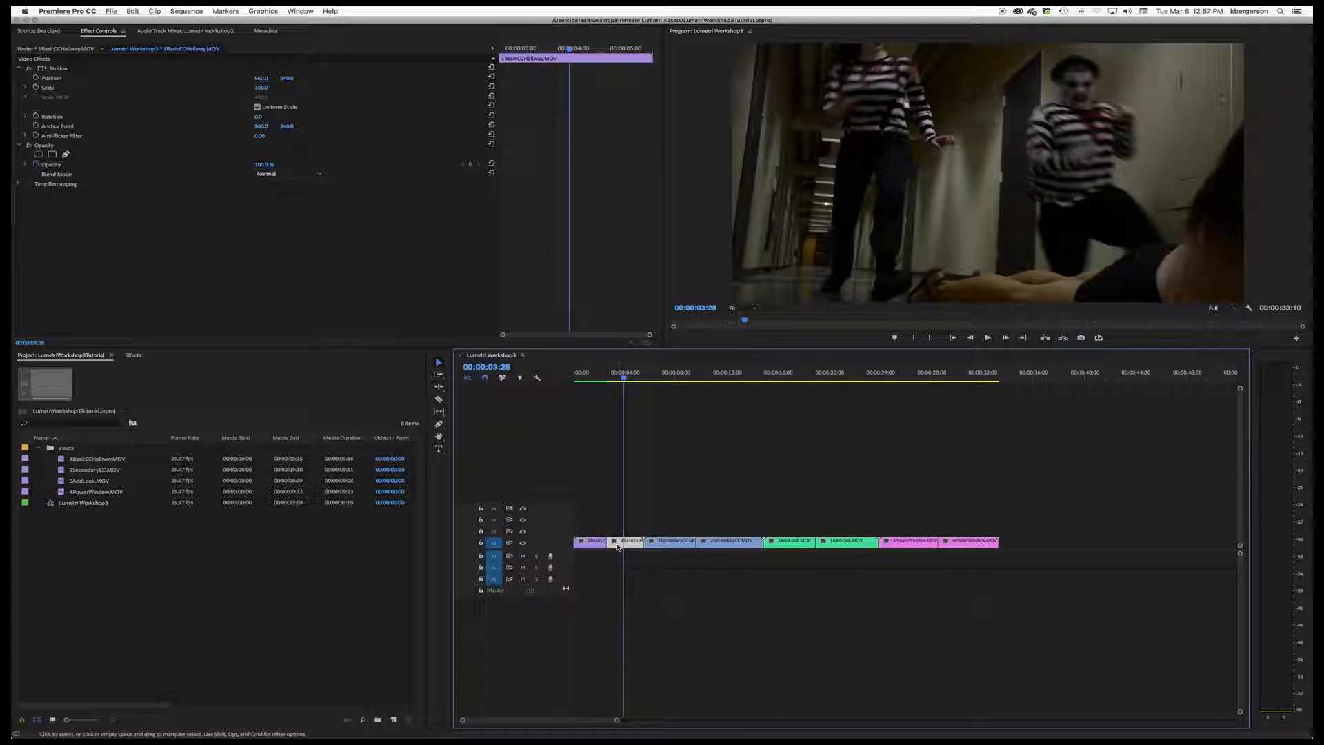
left_click(132, 356)
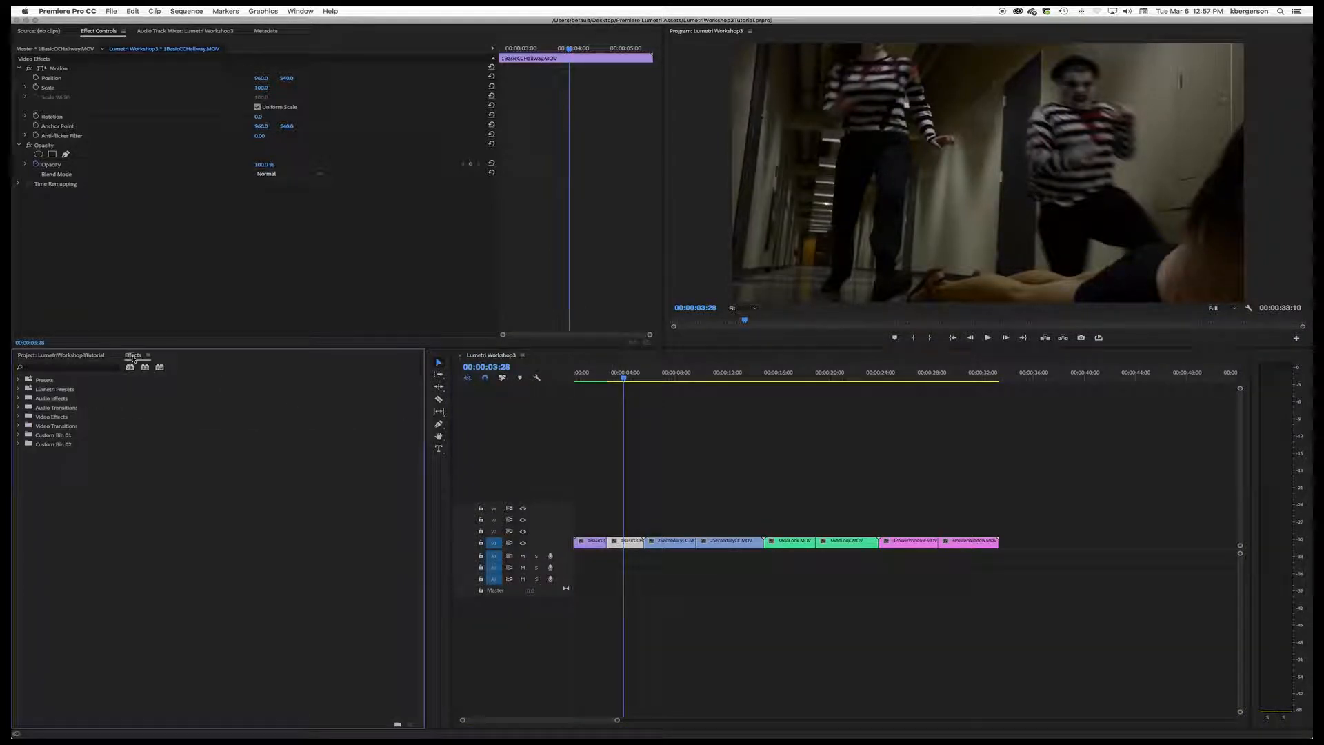
left_click(18, 417)
left_click(24, 454)
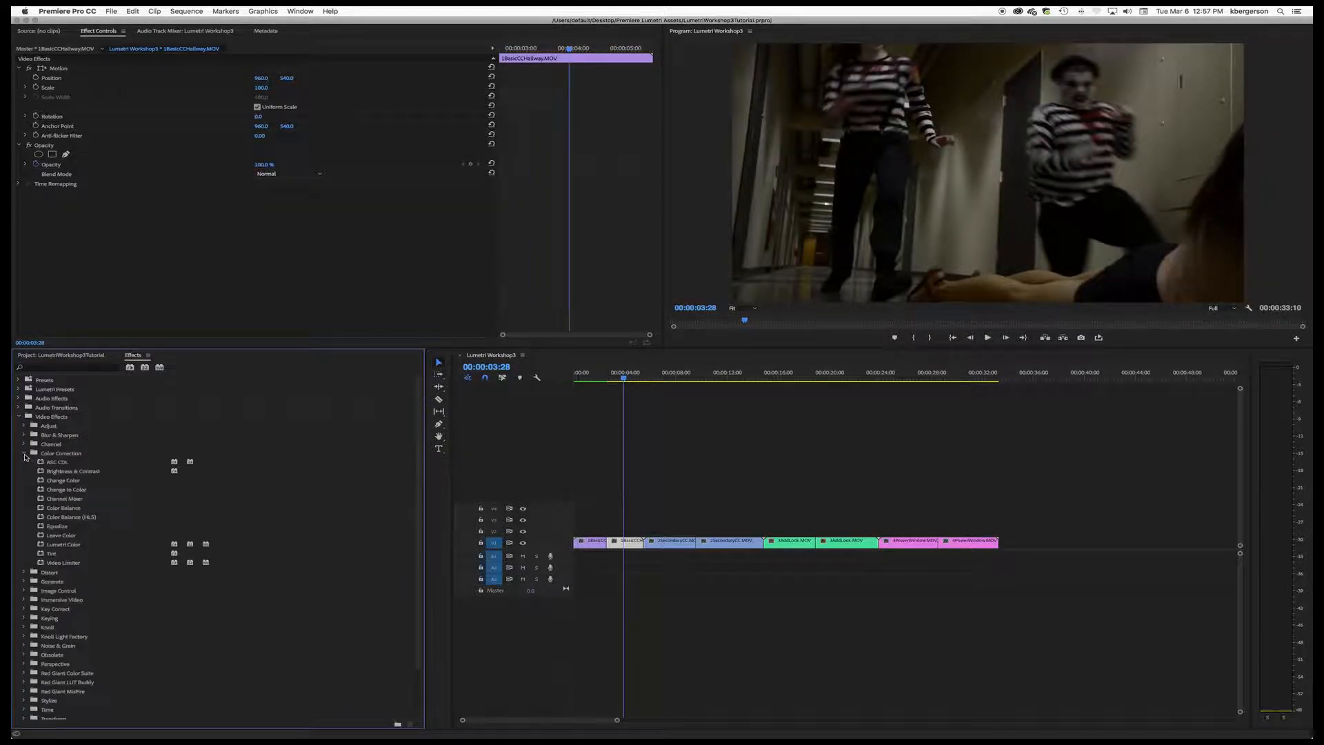
left_click_drag(41, 545, 625, 544)
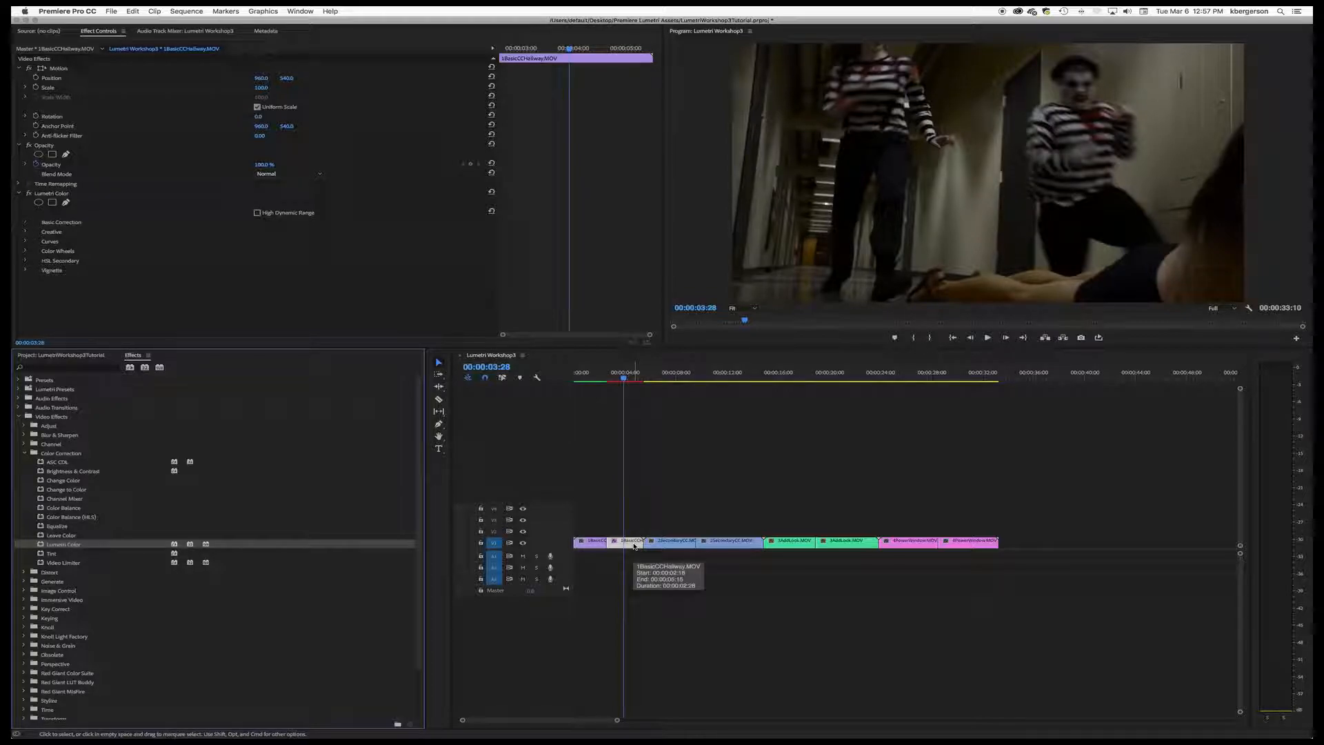
Step: Switch to the Color workspace and display the Lumetri Scopes for the hallway clip
left_click(294, 11)
mouse_move(314, 22)
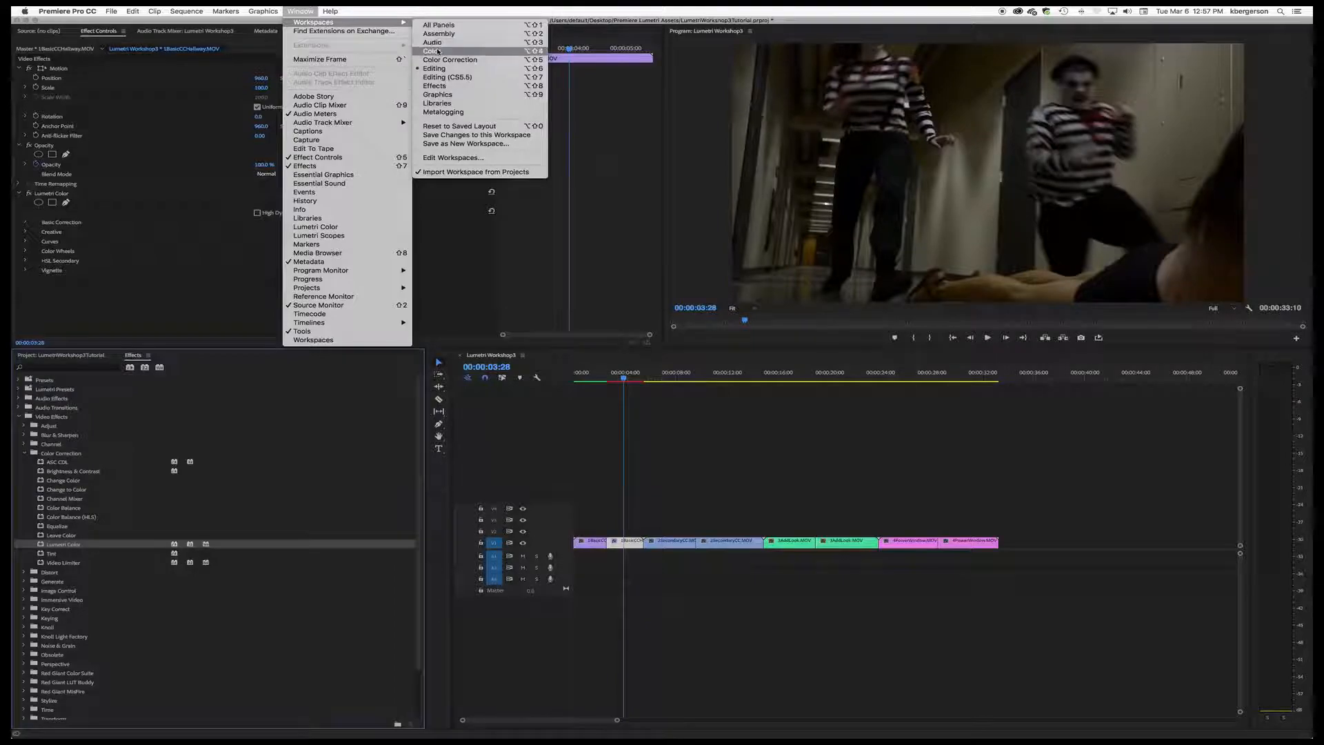
left_click(433, 51)
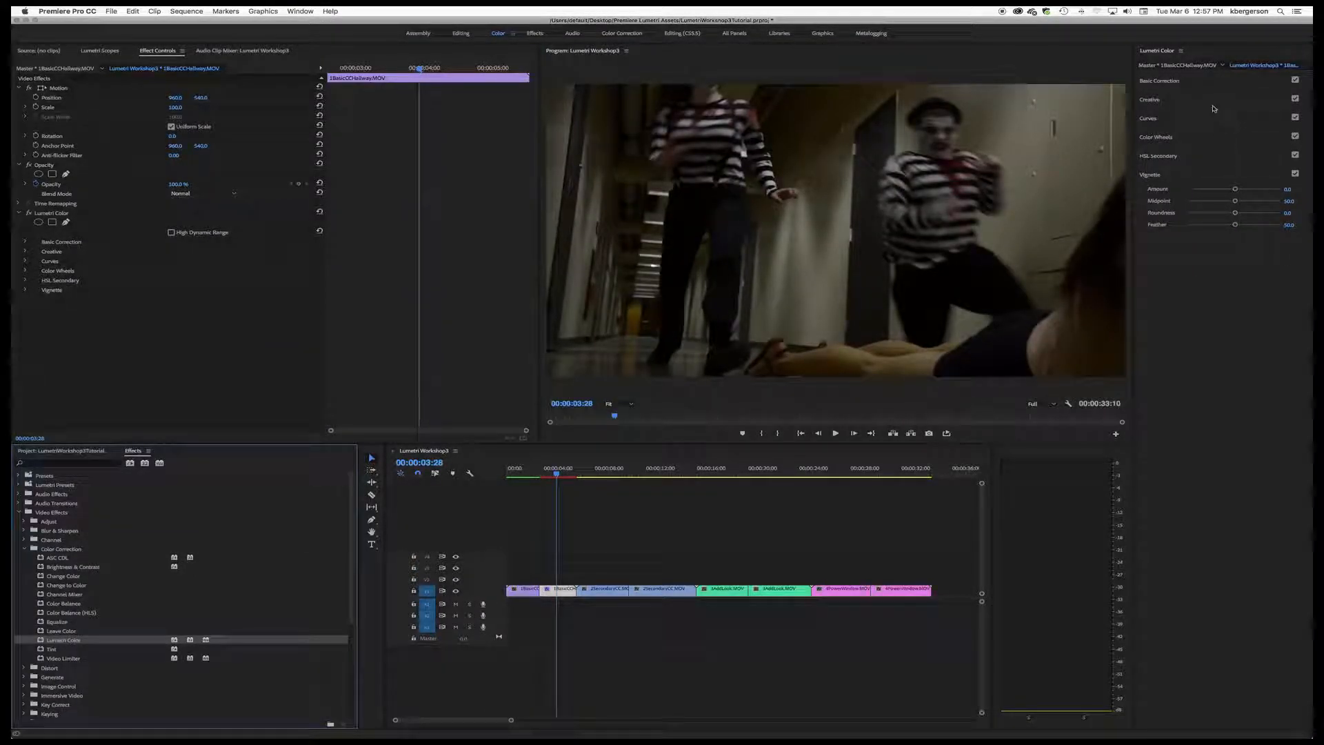
left_click(100, 51)
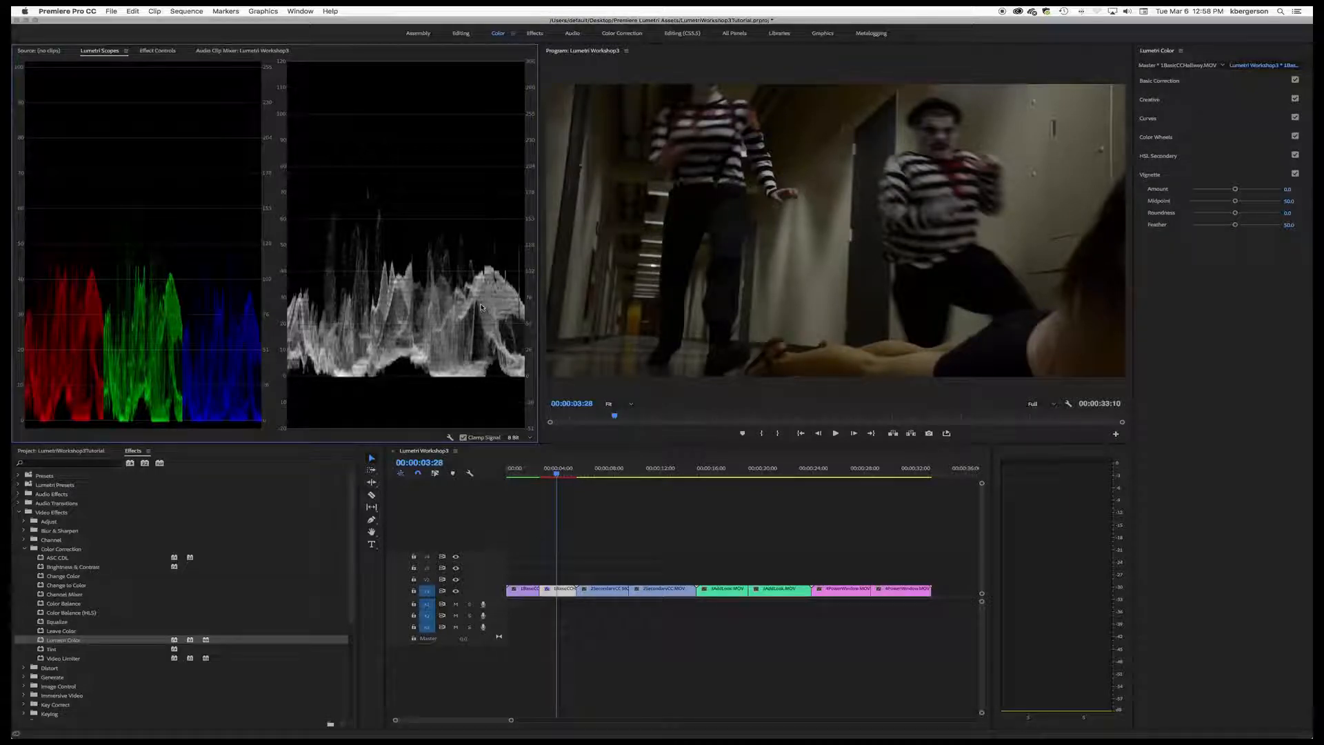
Step: Set the scopes to the Parade RGB/Waveform YC preset and change the waveform type to Luma
right_click(447, 320)
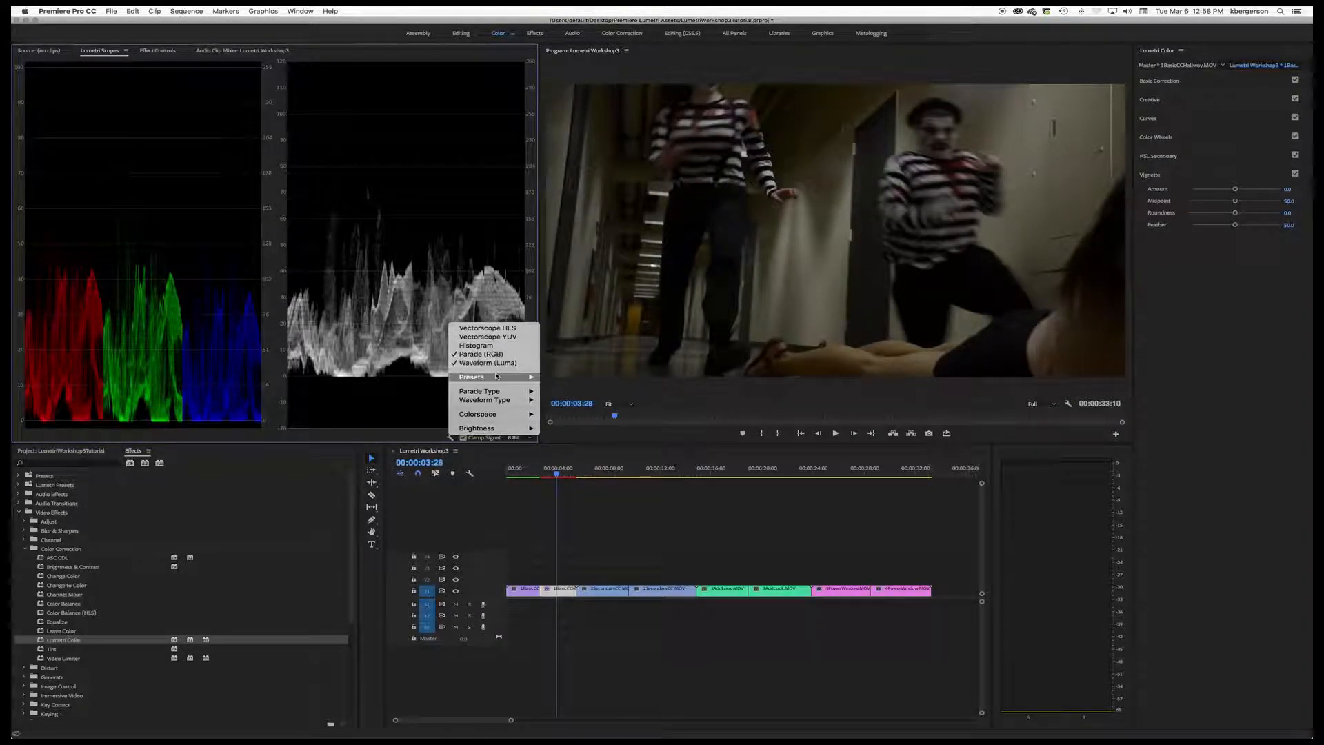
mouse_move(497, 376)
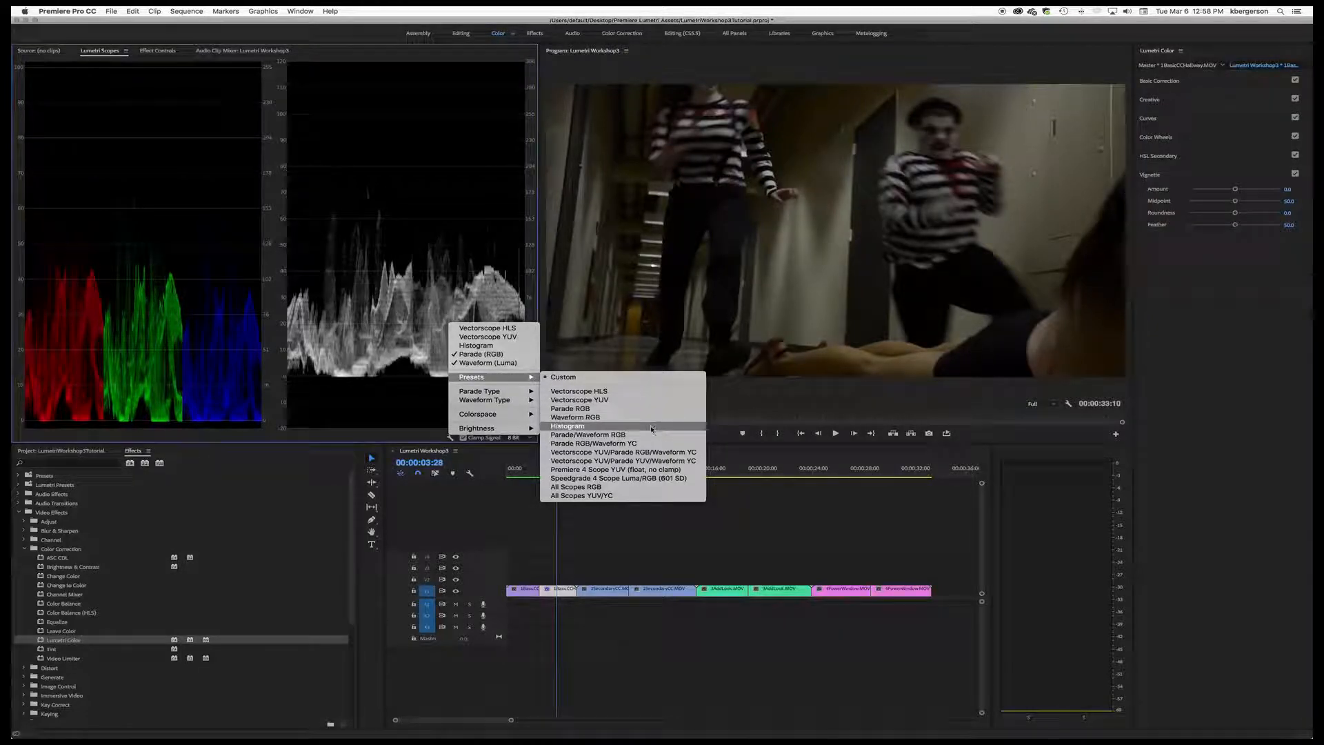
left_click(615, 446)
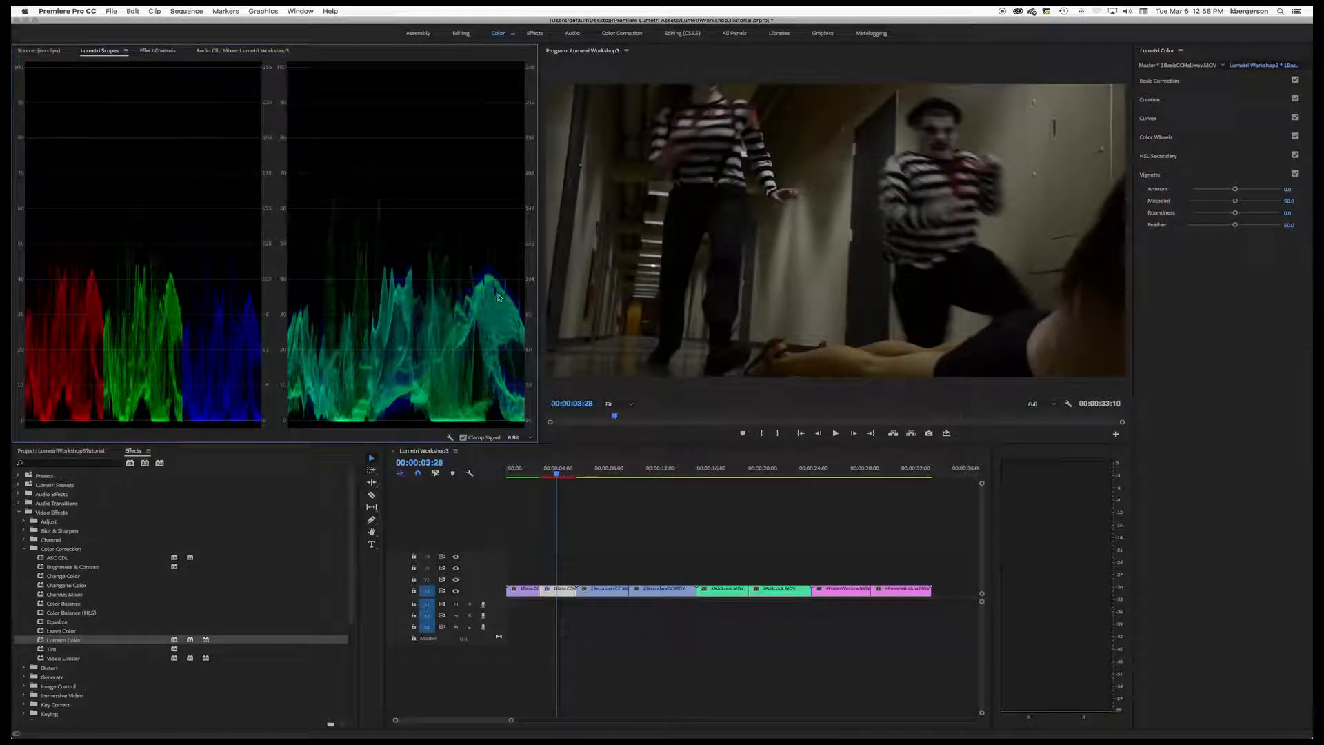
right_click(457, 315)
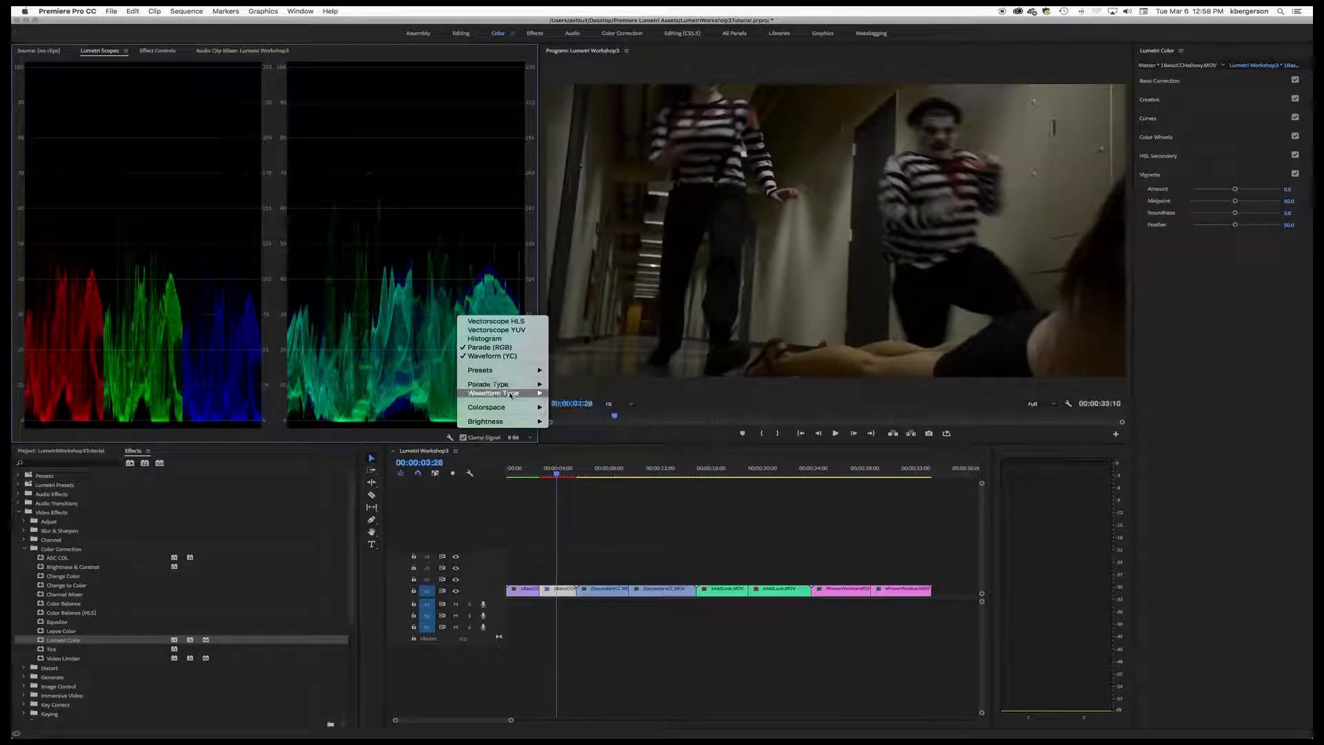
left_click(568, 402)
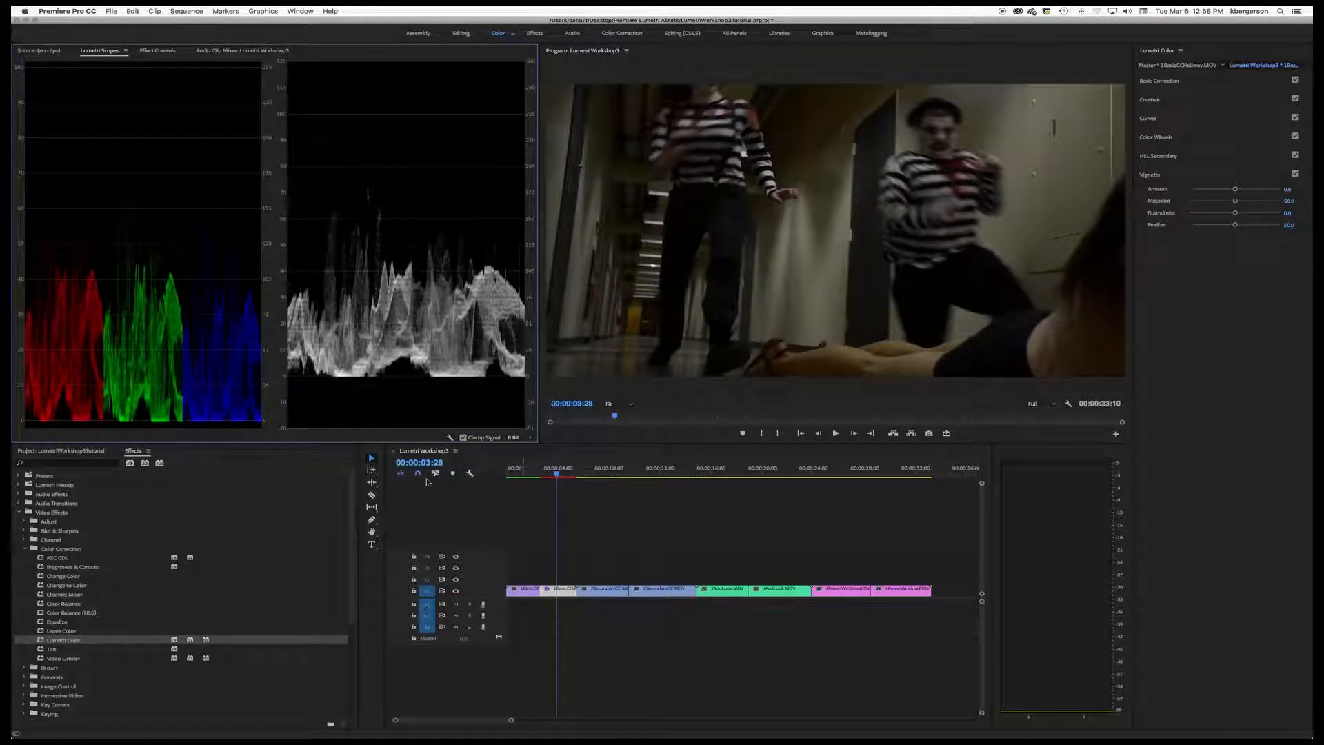
Step: Raise the hallway clip's Whites to 100 in Basic Correction and set the scopes' scale to float
left_click(639, 571)
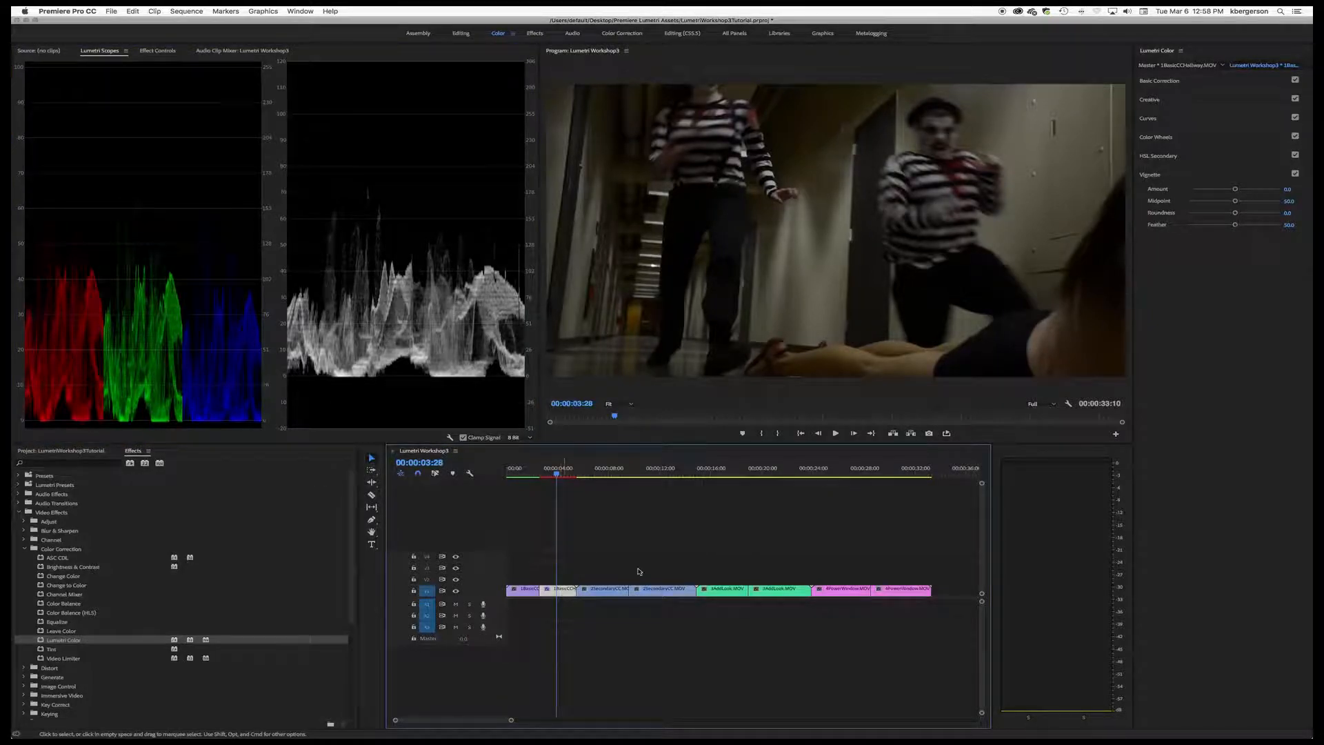
left_click(1196, 79)
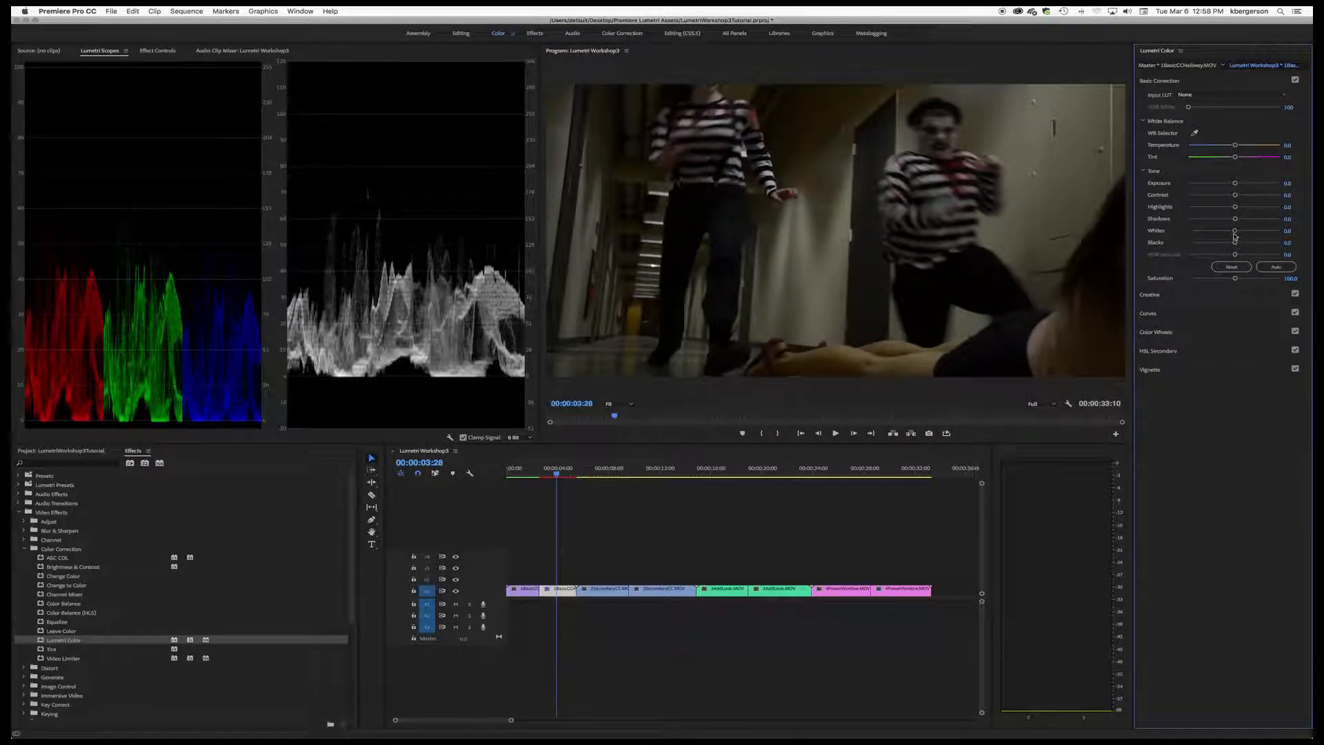
left_click_drag(1236, 234, 1266, 233)
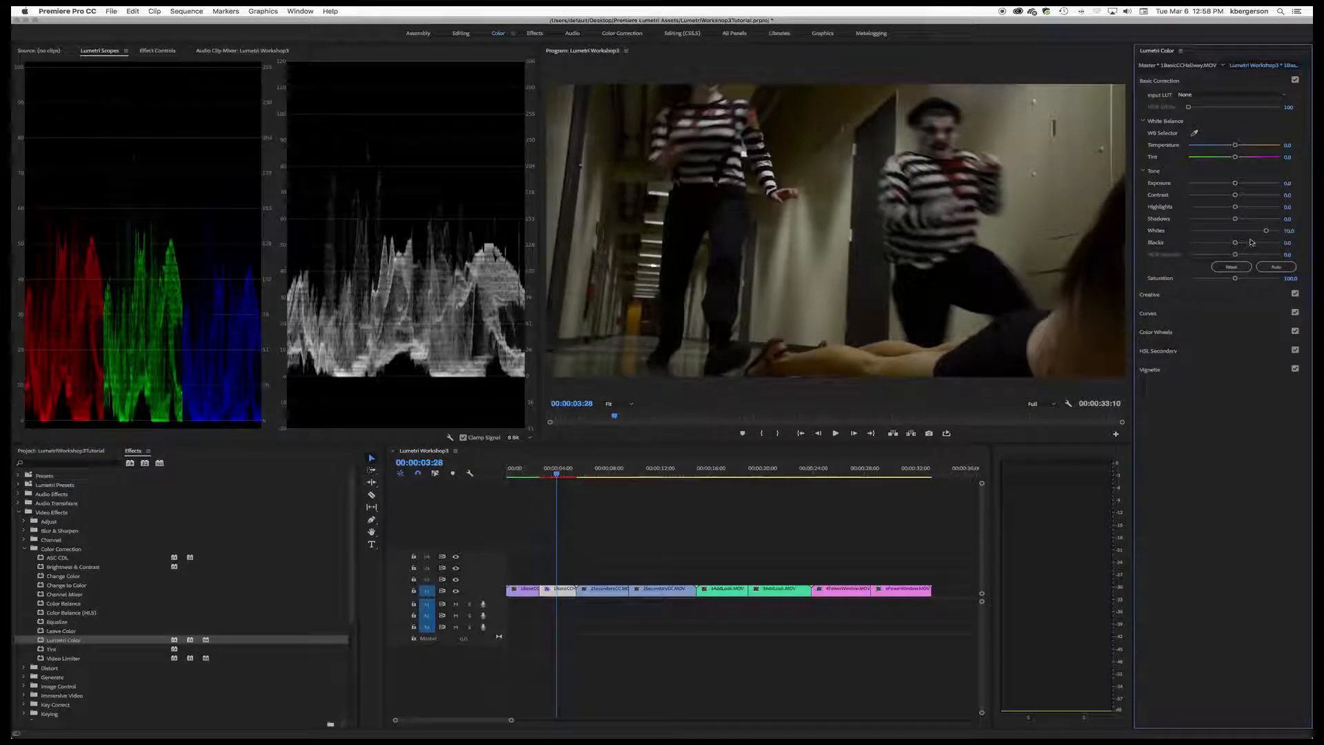
left_click_drag(1266, 234, 1286, 234)
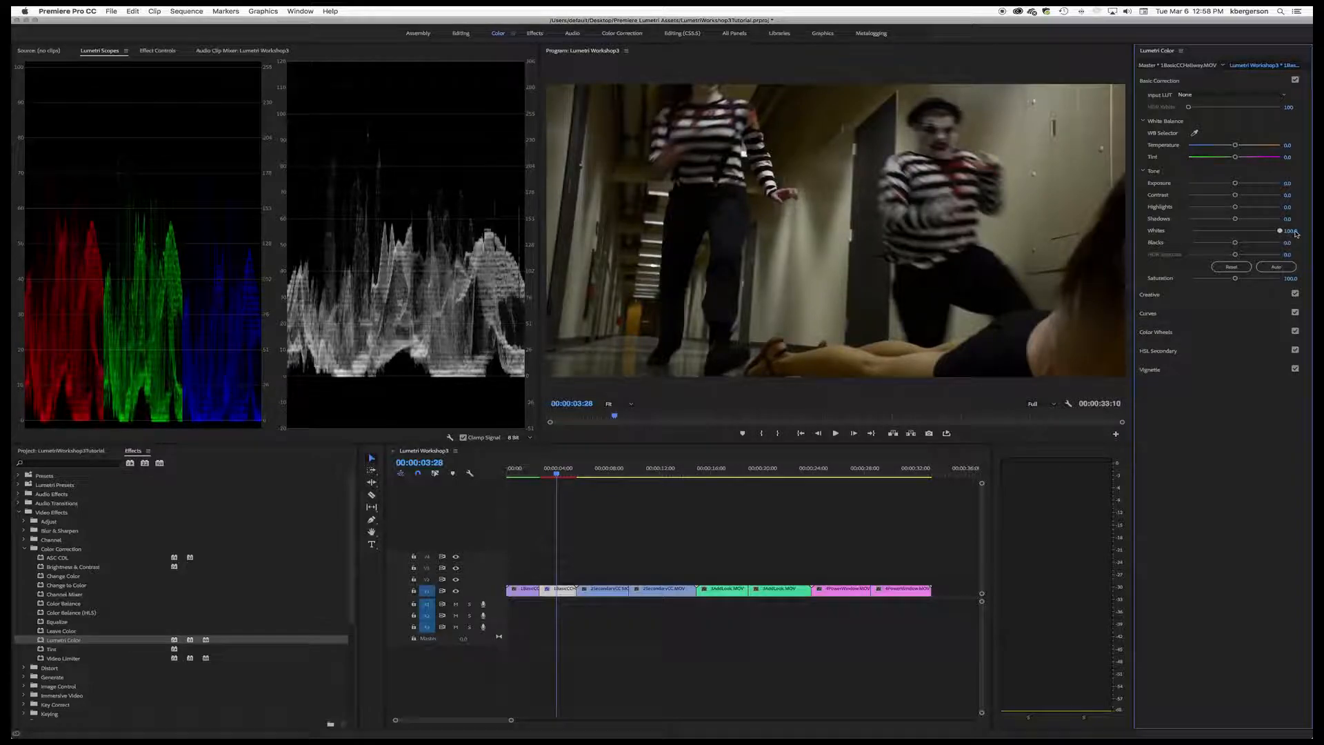
left_click(523, 437)
left_click(522, 454)
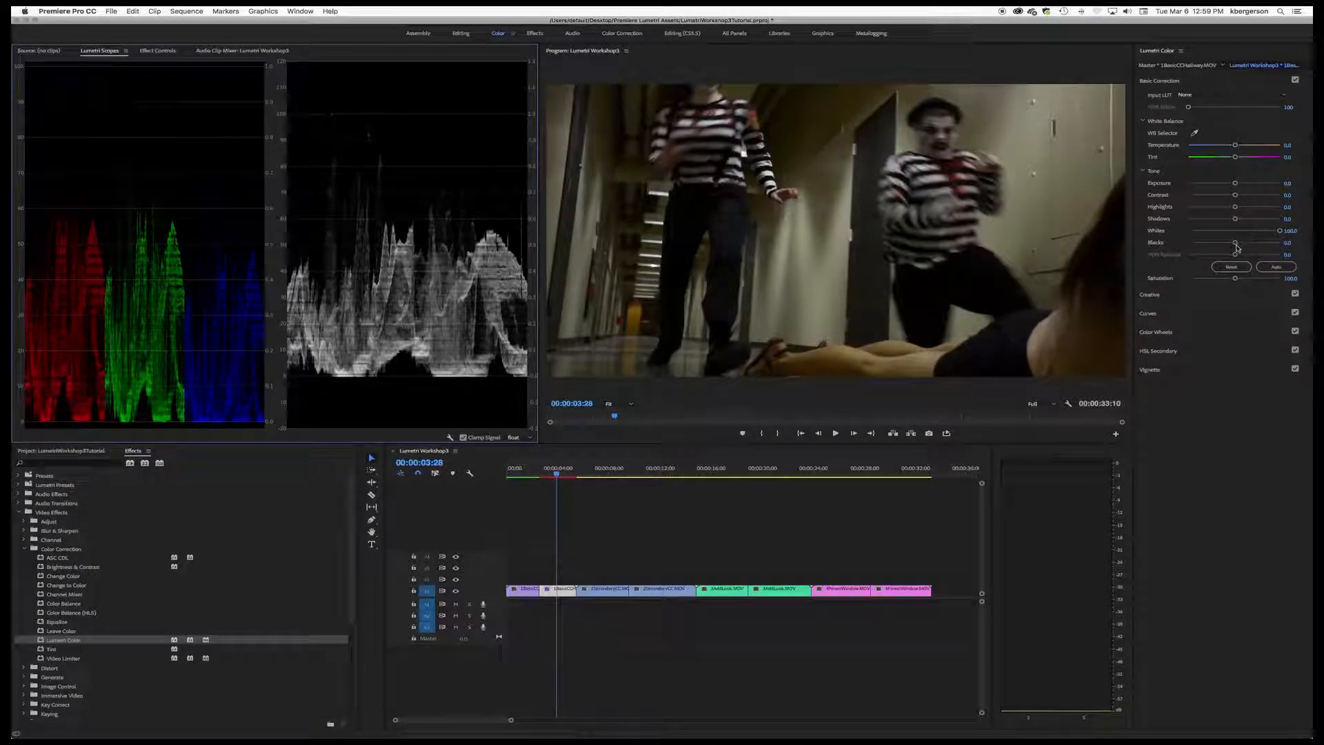
Step: Lower the hallway clip's Blacks slightly, cool its Temperature to about -28 and shift its Tint towards magenta
left_click_drag(1235, 245, 1233, 247)
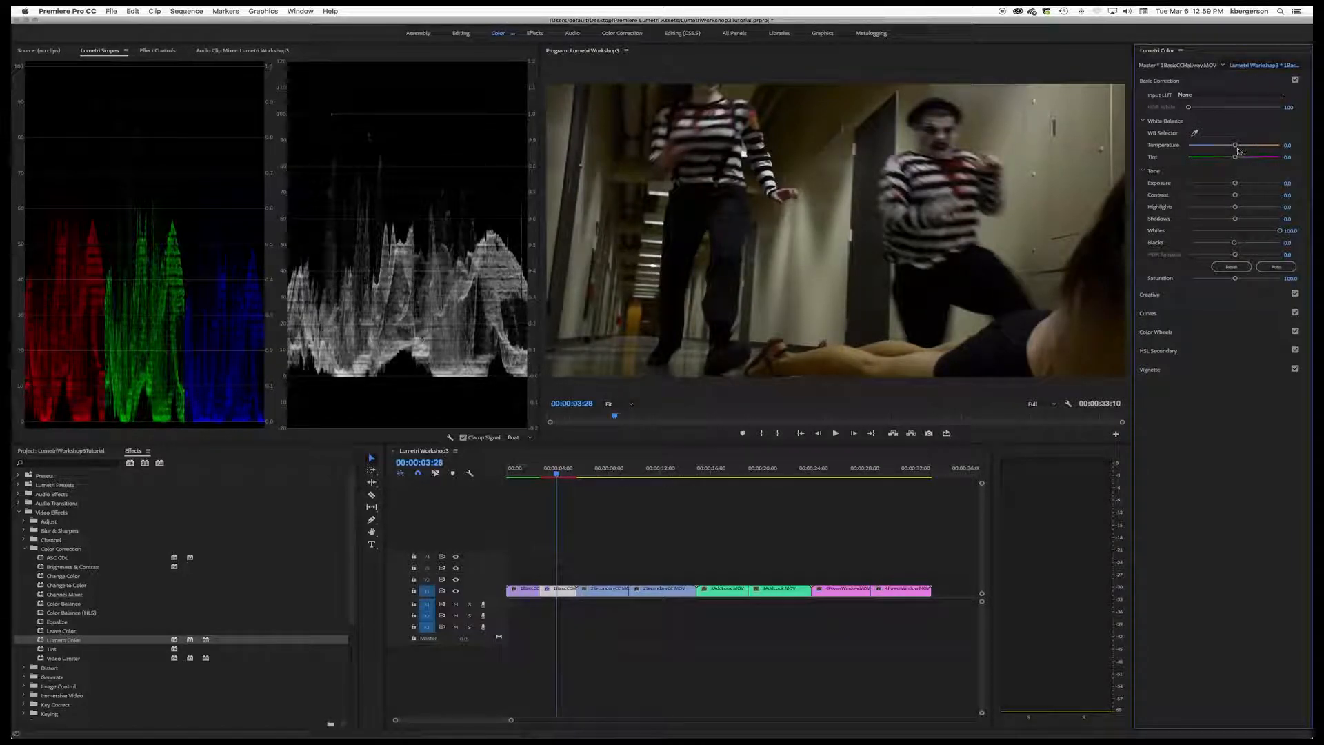
left_click_drag(1236, 146, 1221, 147)
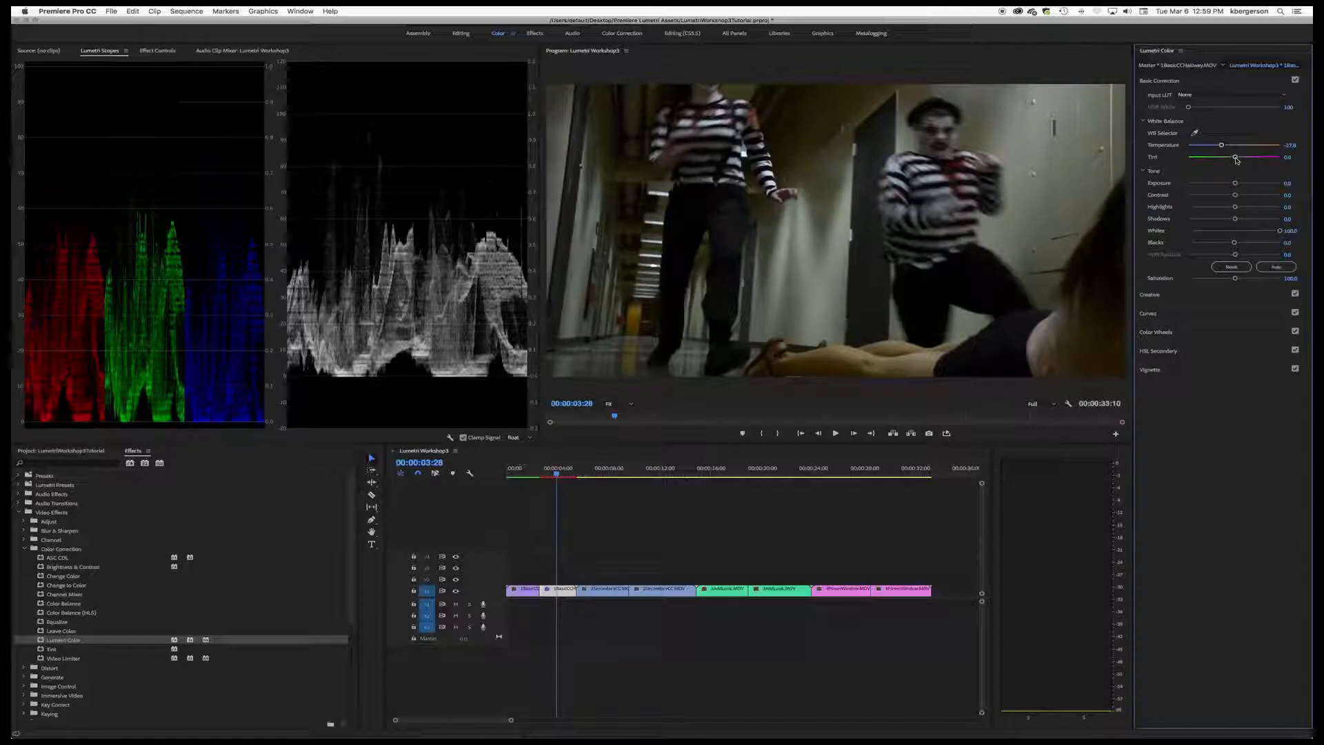
left_click_drag(1236, 160, 1243, 160)
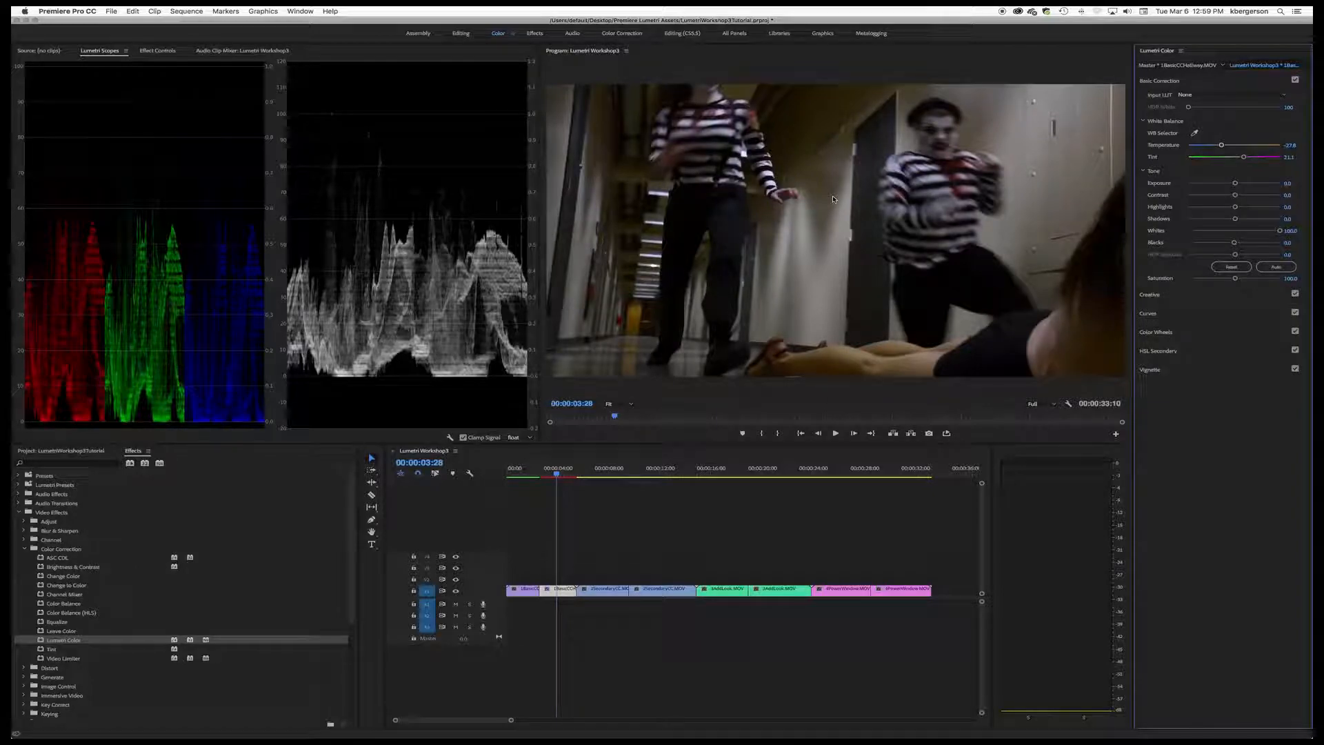
Step: Add a vignette to the hallway clip with Amount -1.0, Midpoint about 37.8, Roundness about -24.4 and Feather about 32.7
left_click(1225, 371)
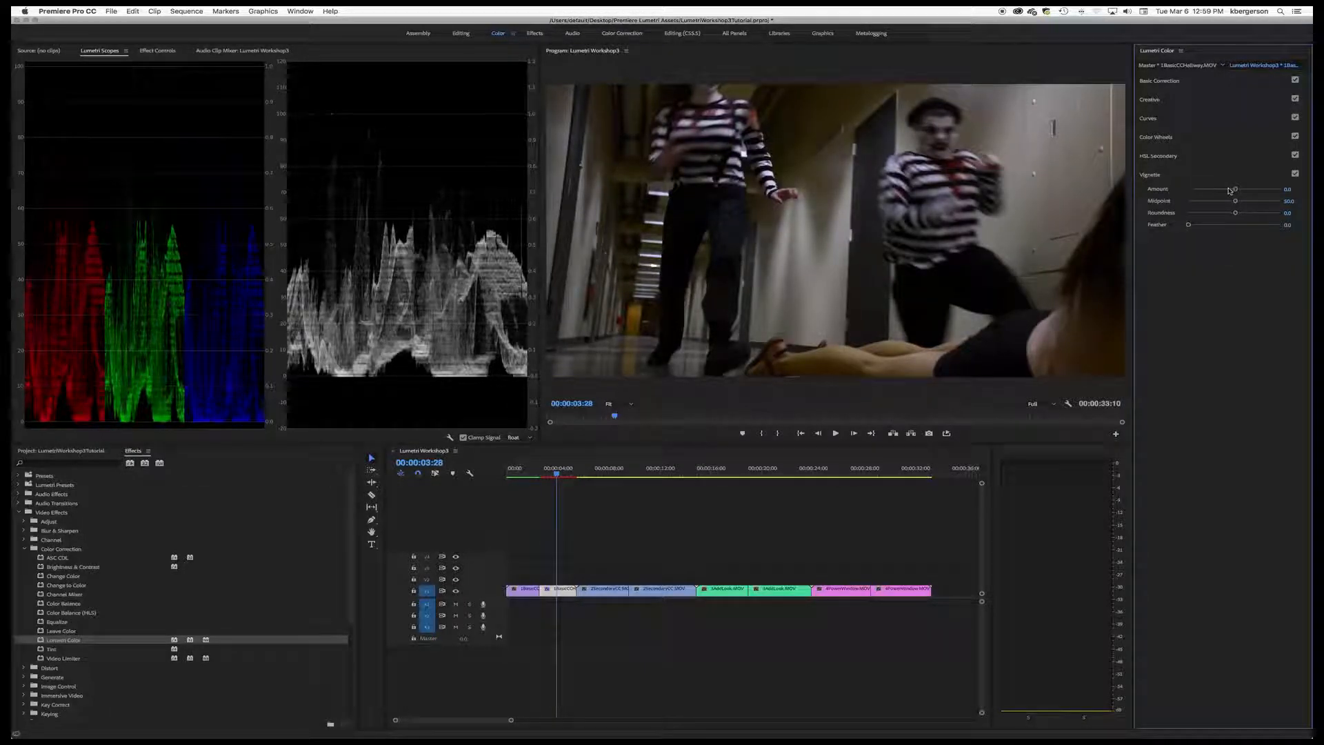
left_click_drag(1234, 191, 1218, 192)
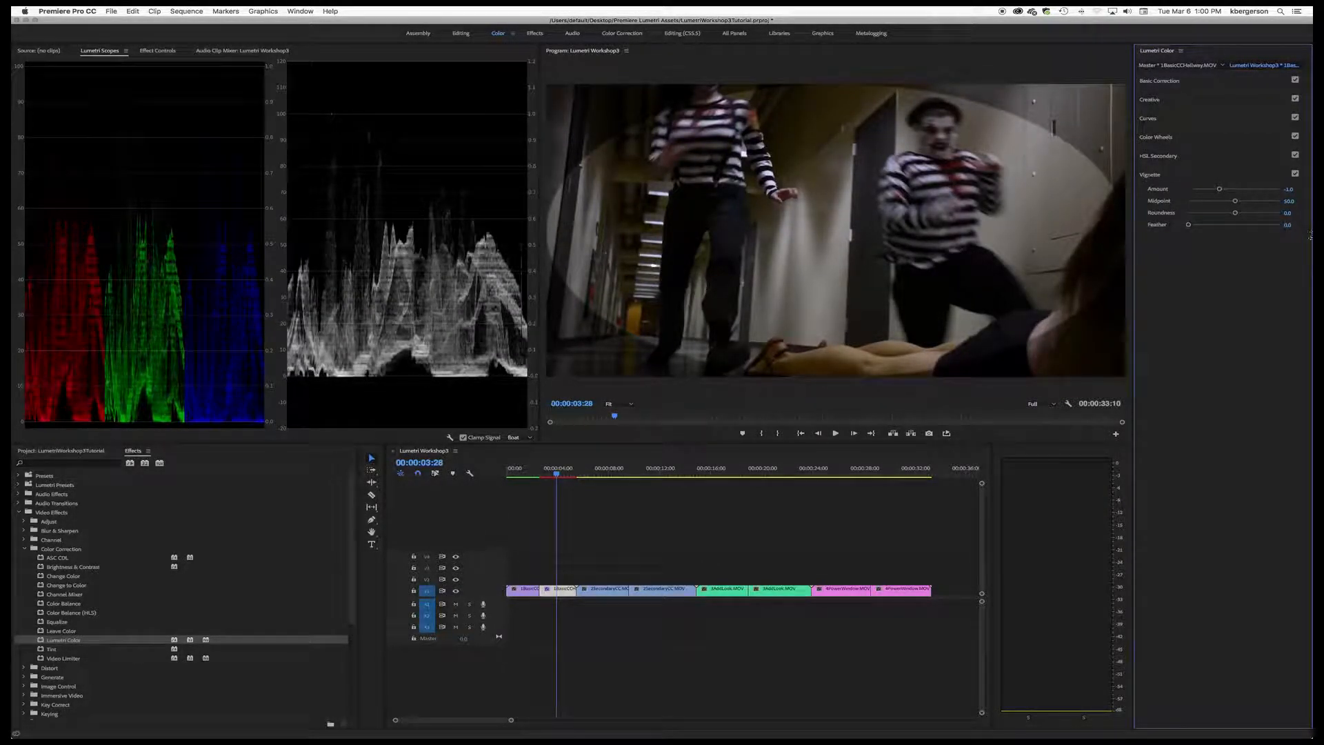
left_click_drag(1235, 200, 1225, 204)
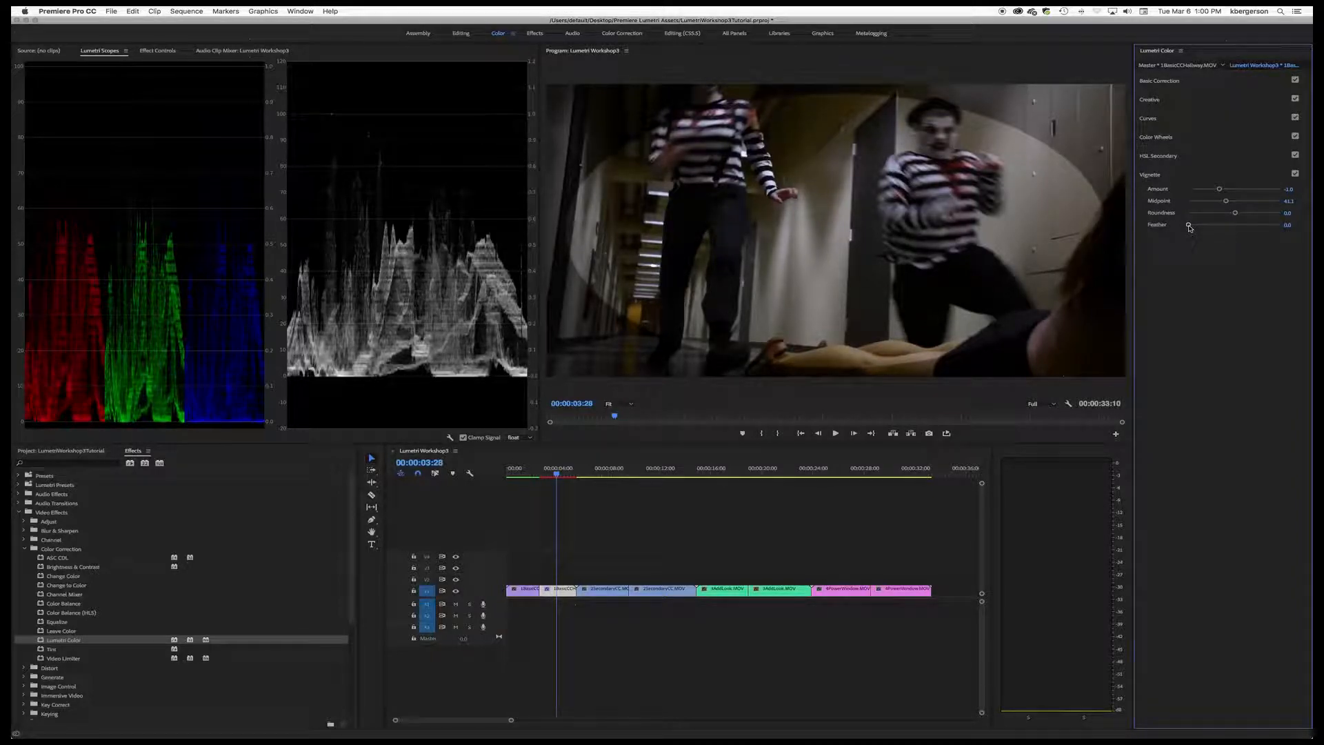
left_click_drag(1235, 214, 1223, 215)
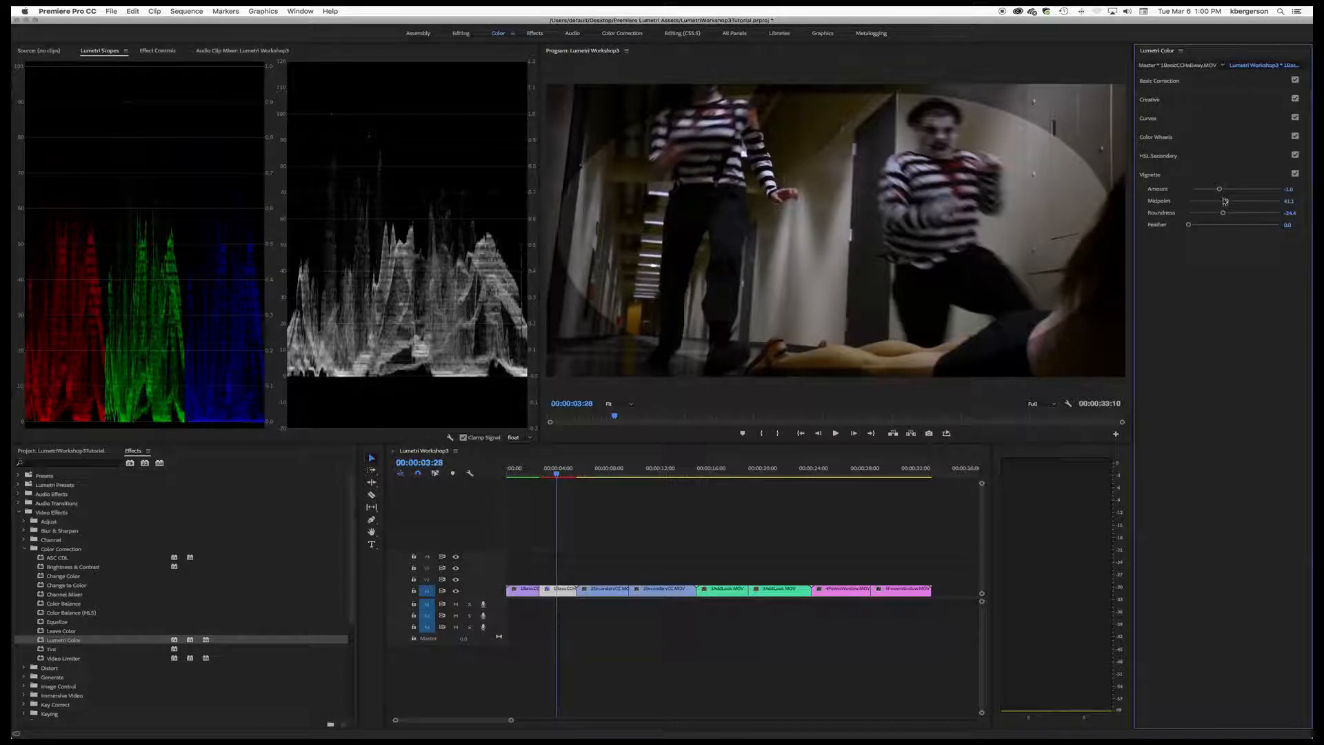
left_click_drag(1227, 203, 1223, 202)
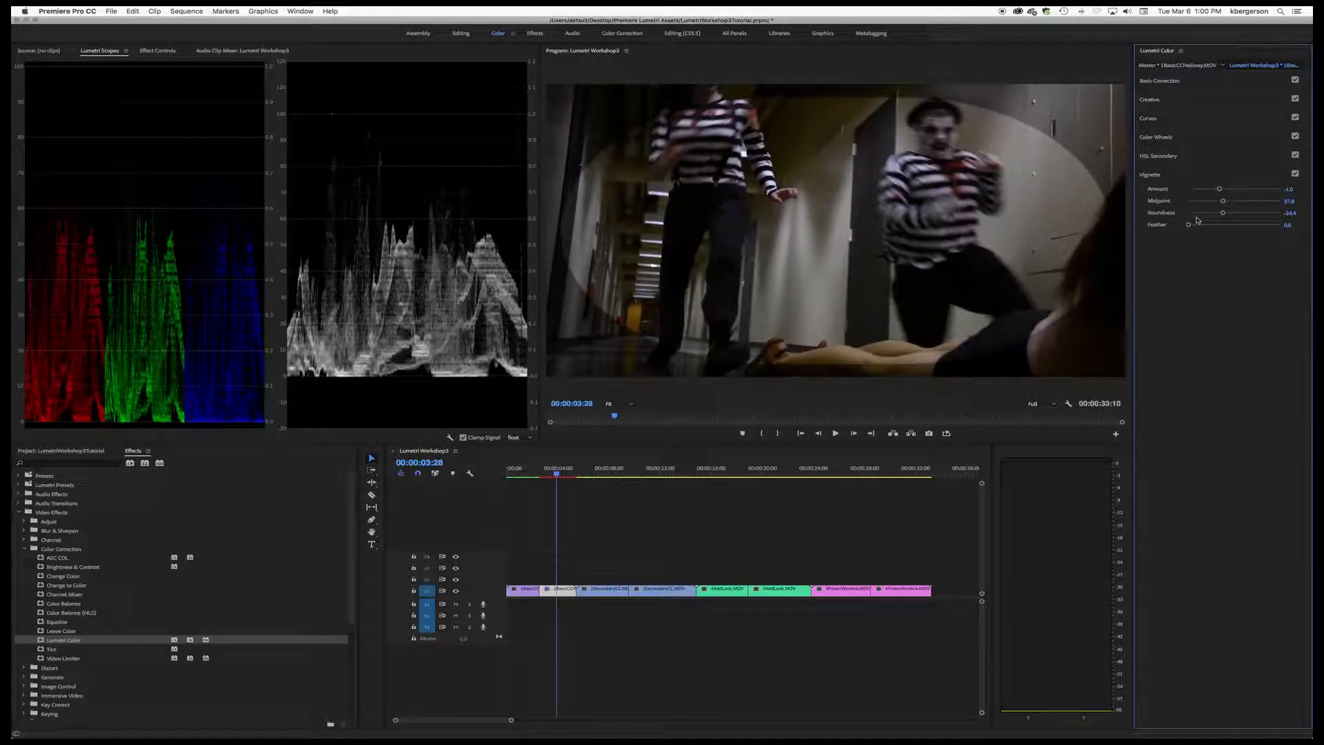
left_click_drag(1188, 225, 1218, 228)
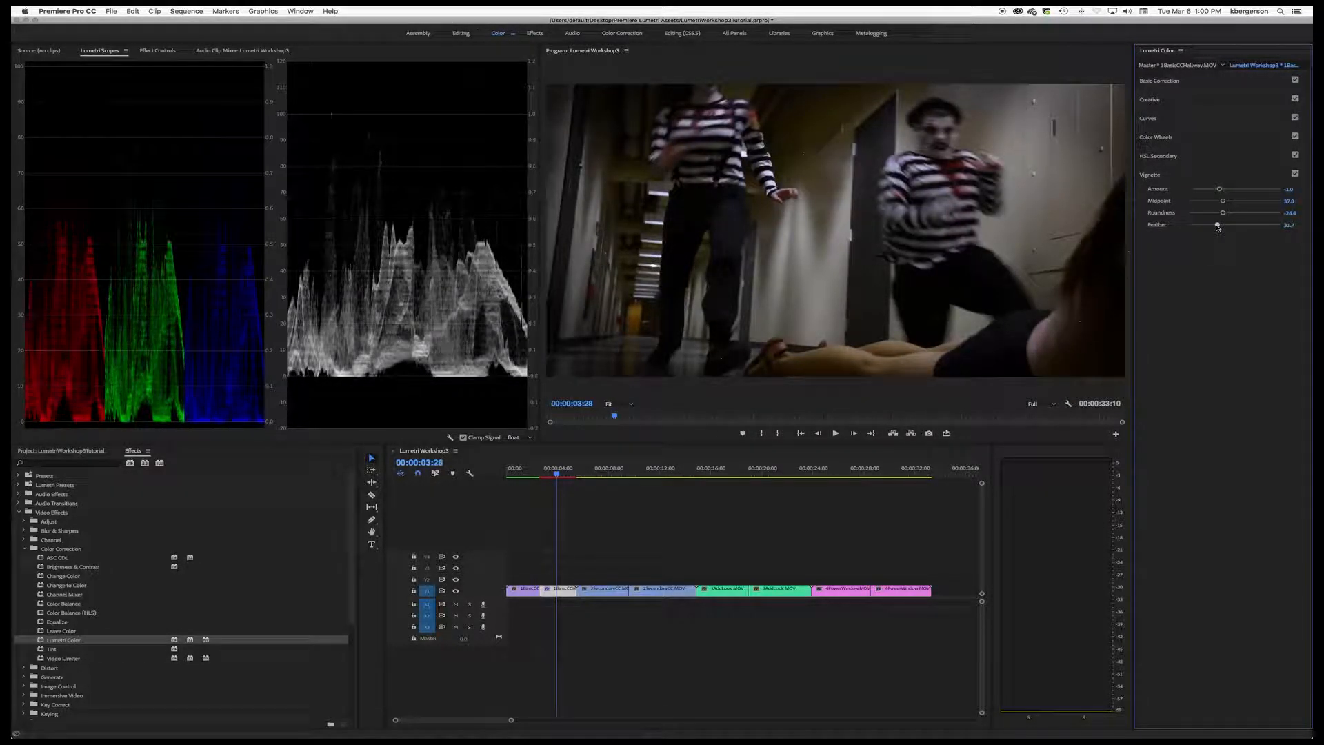
Step: Toggle the vignette off and on repeatedly to compare the hallway shot with and without it
left_click(1296, 173)
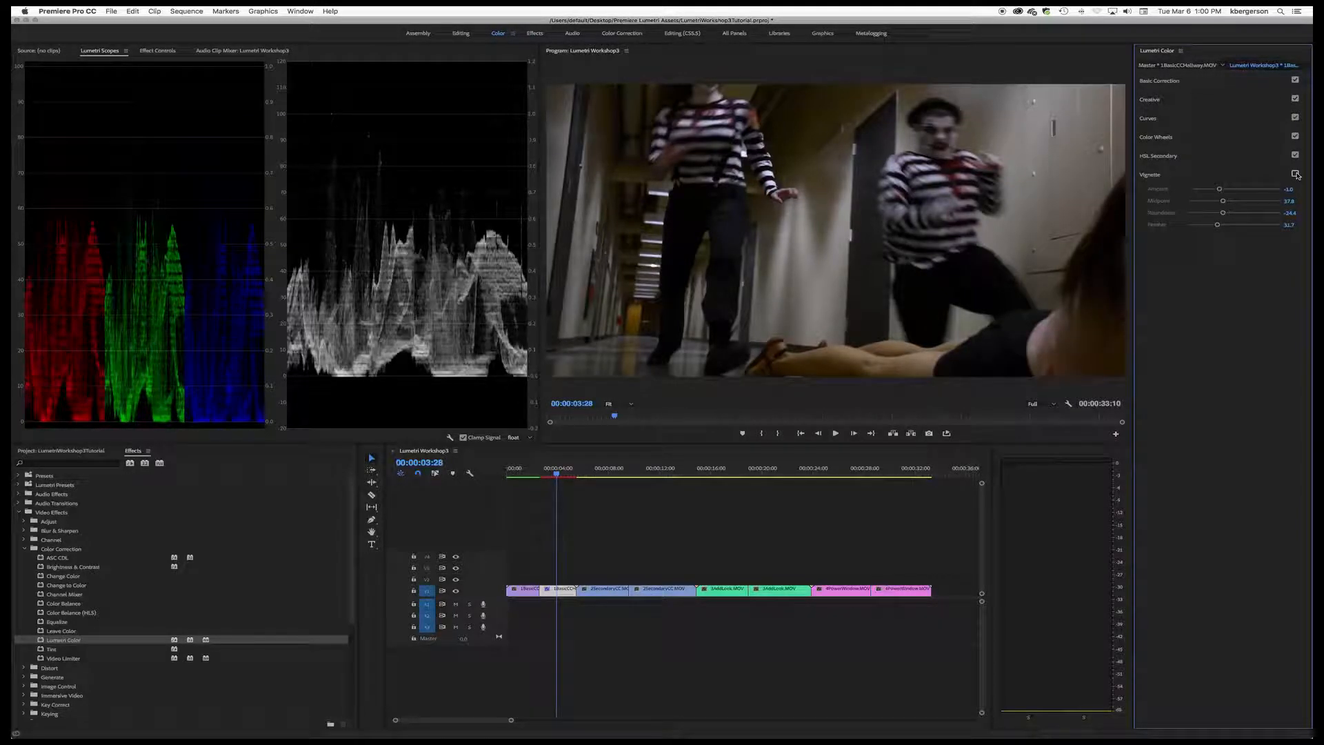
left_click(1296, 174)
left_click(1296, 174)
left_click(1296, 173)
left_click(1295, 174)
left_click(1295, 174)
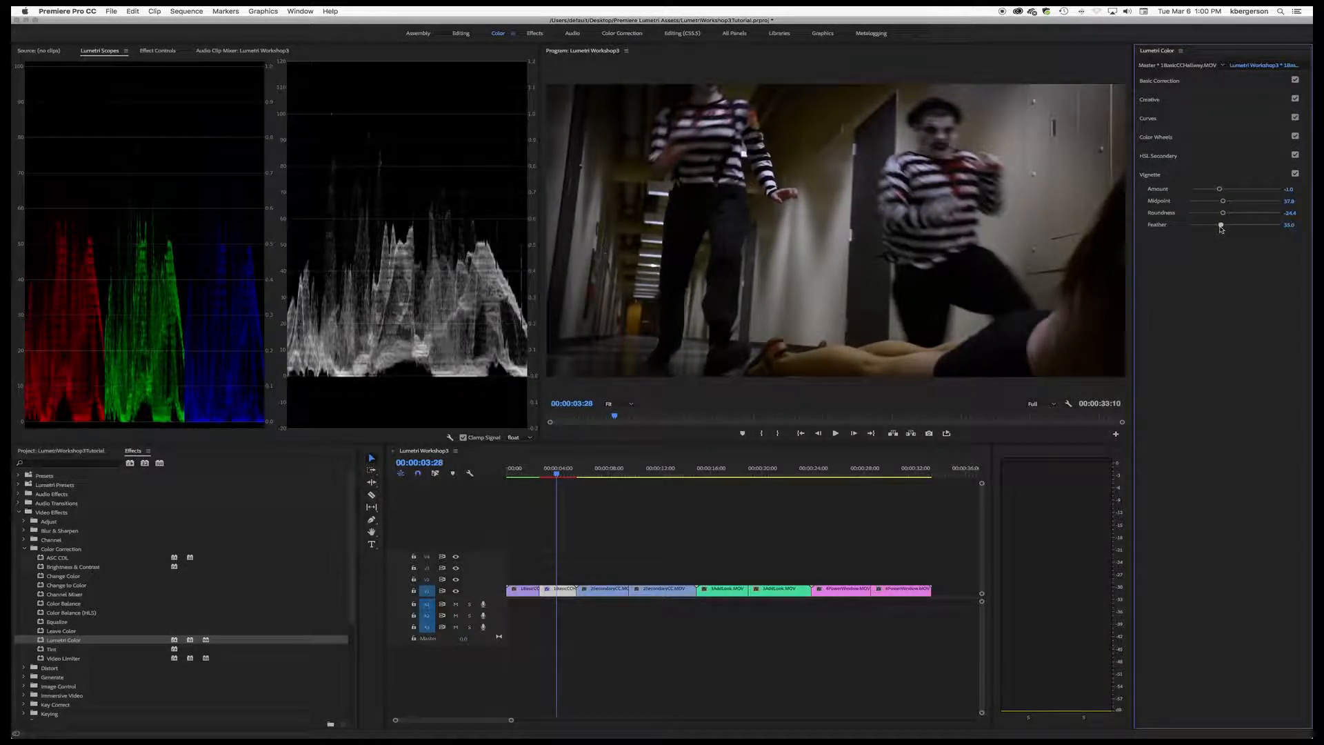
Step: Reduce the vignette Amount to -0.7 and compare the hallway shot with the vignette disabled and enabled
left_click_drag(1219, 189, 1223, 192)
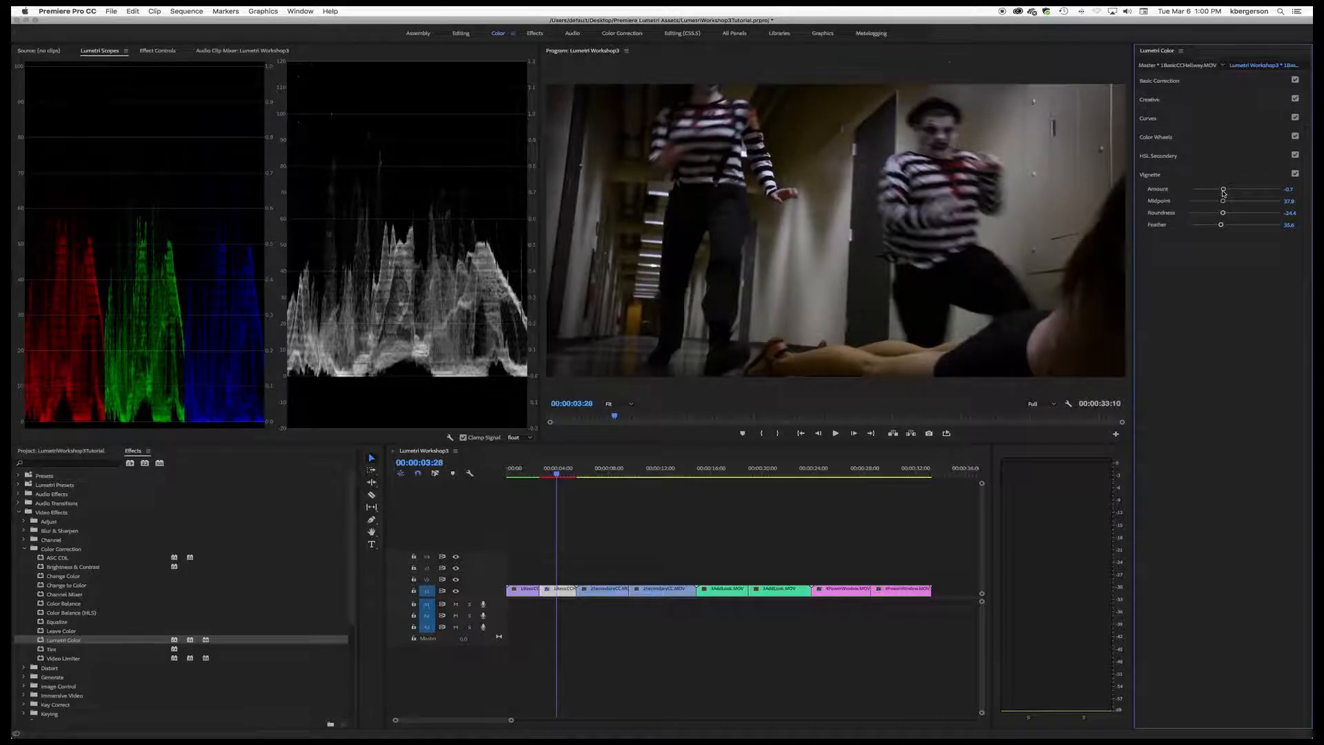
left_click(1295, 174)
left_click(1295, 174)
left_click(1295, 174)
left_click(1295, 174)
left_click(1296, 173)
left_click(1296, 174)
left_click(1296, 174)
left_click(1296, 174)
left_click(1296, 173)
left_click(1296, 174)
Step: Move the playhead to the second 2SecondaryCC.MOV clip and apply the Lumetri Color effect to it
left_click_drag(556, 475, 659, 481)
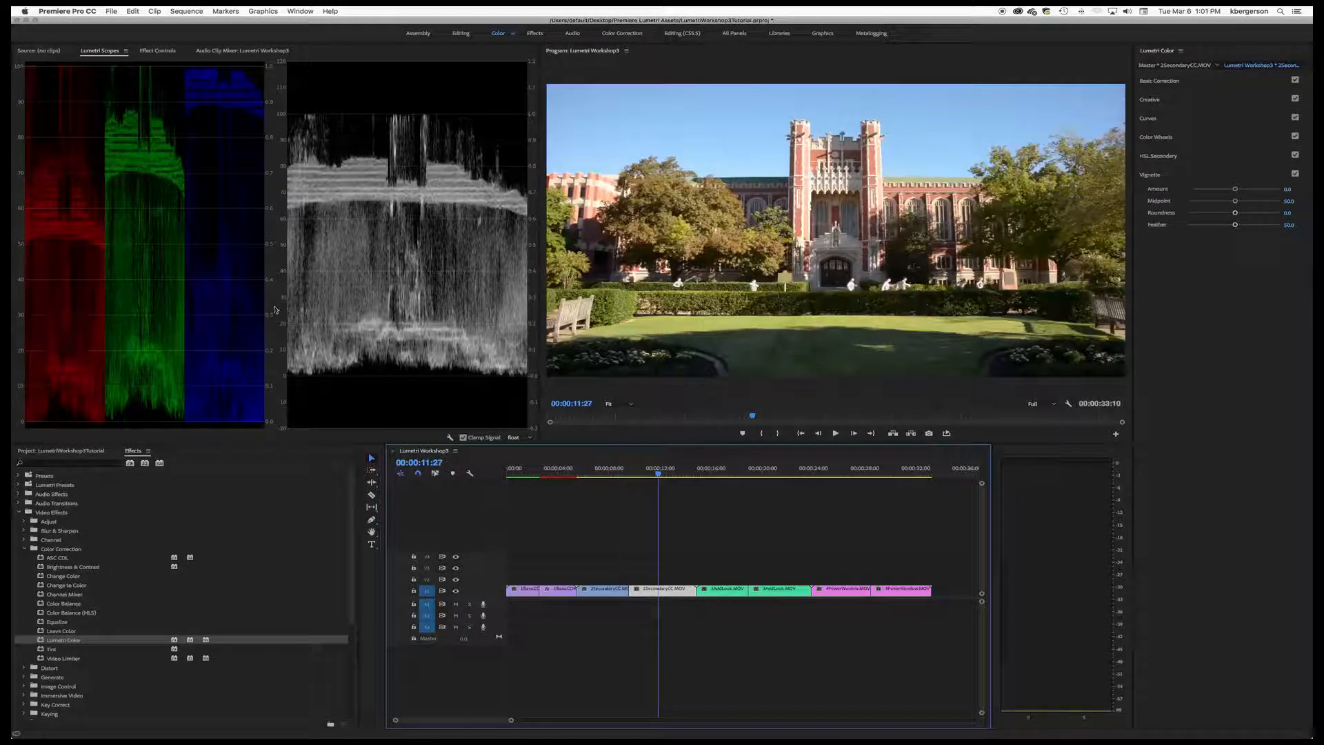
left_click(153, 51)
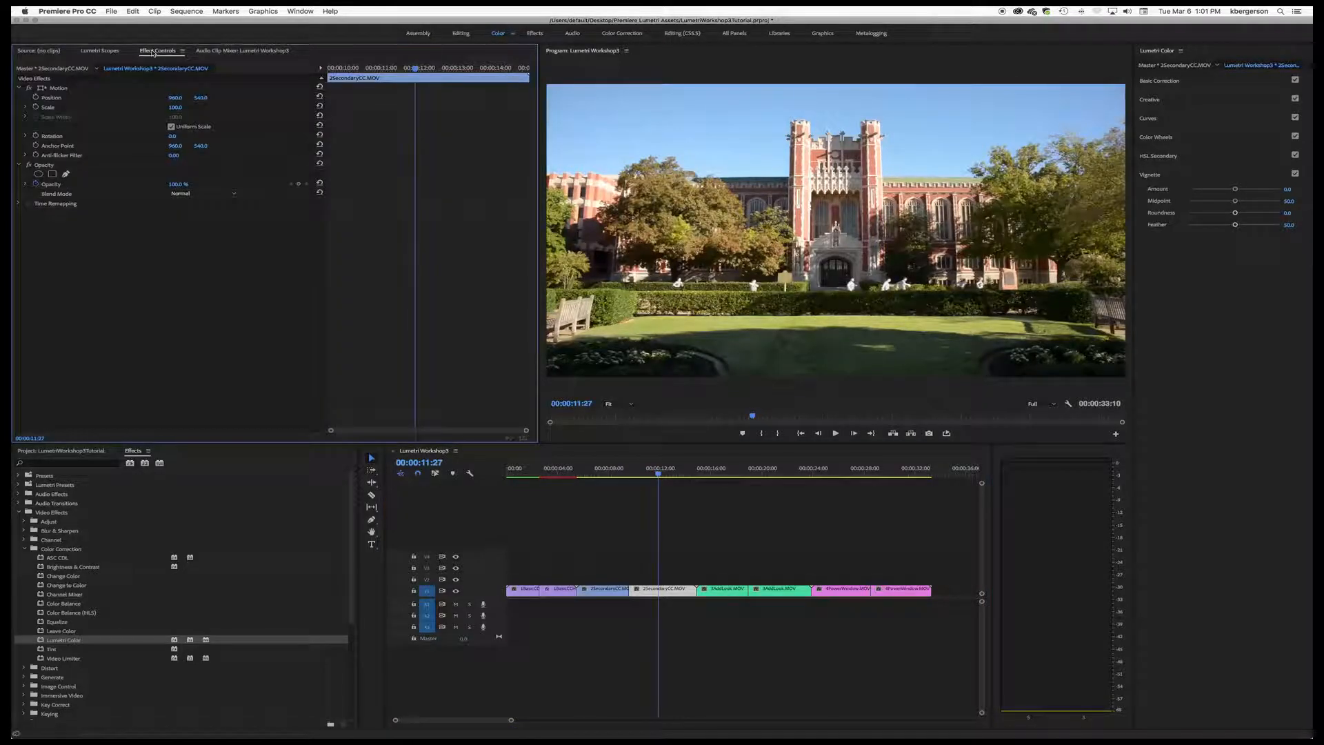
left_click(668, 594)
left_click_drag(45, 641, 669, 595)
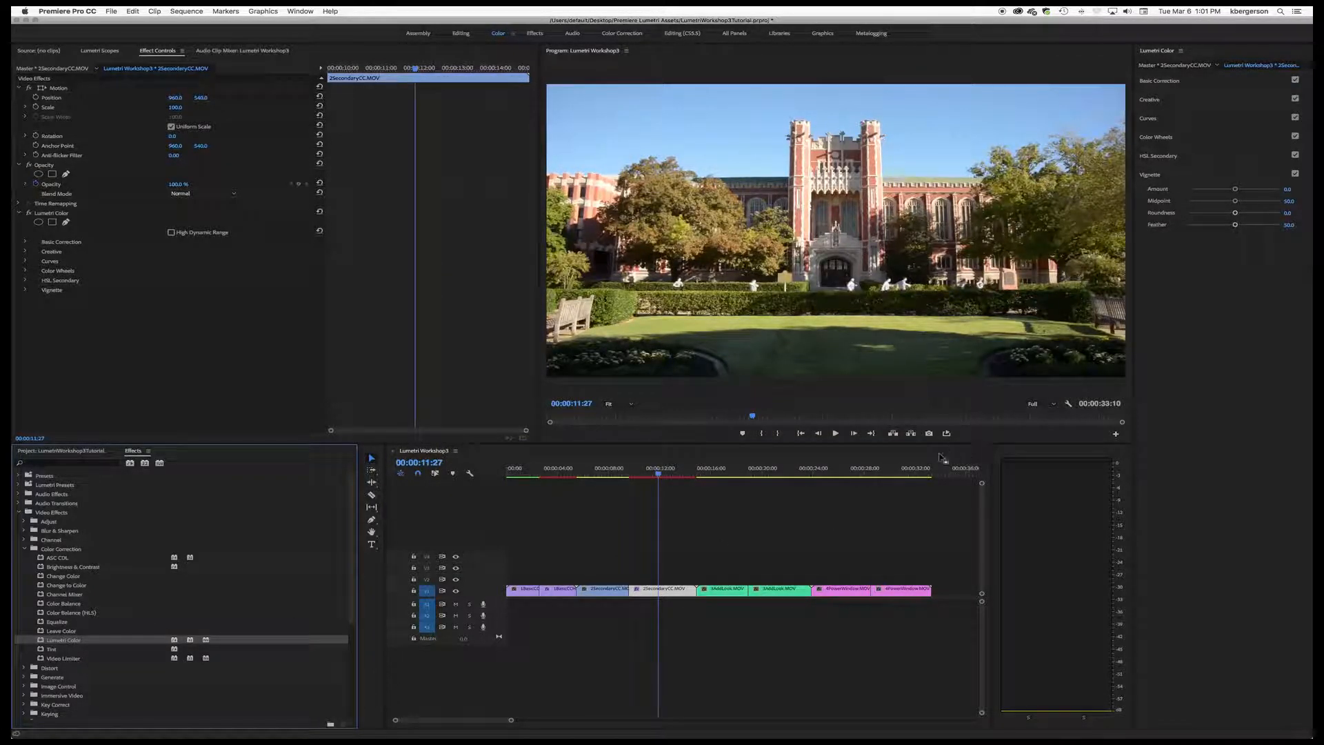
Step: Slightly lower the exposure of the second 2SecondaryCC.MOV clip and set its white balance by sampling the building's stone tower
left_click(660, 475)
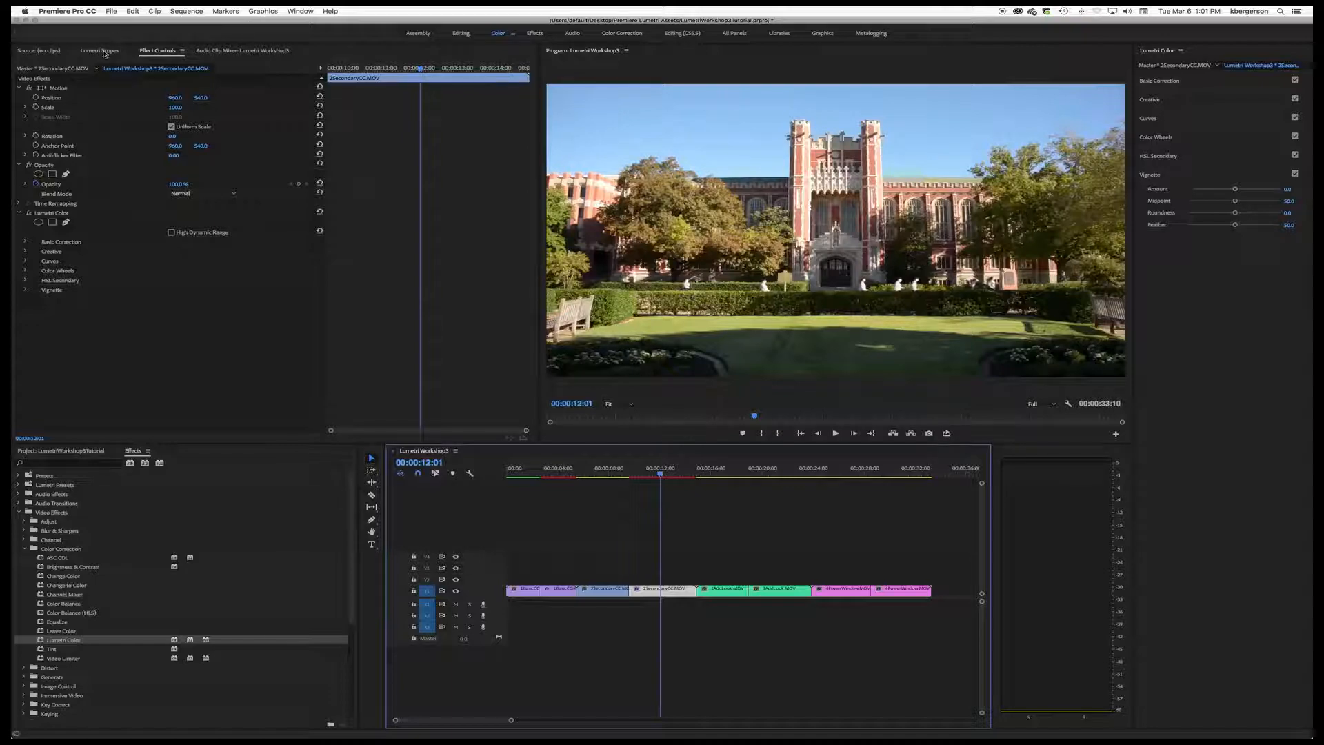
left_click(100, 51)
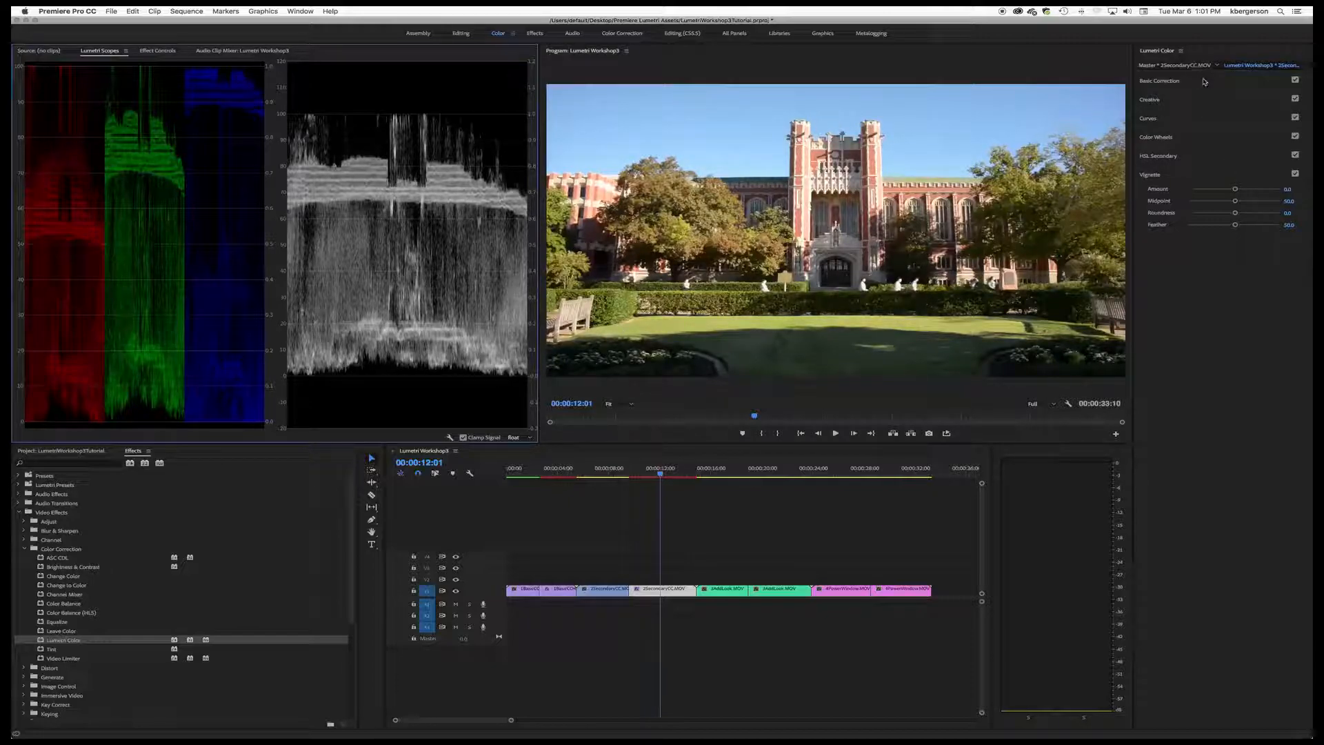
left_click(1166, 80)
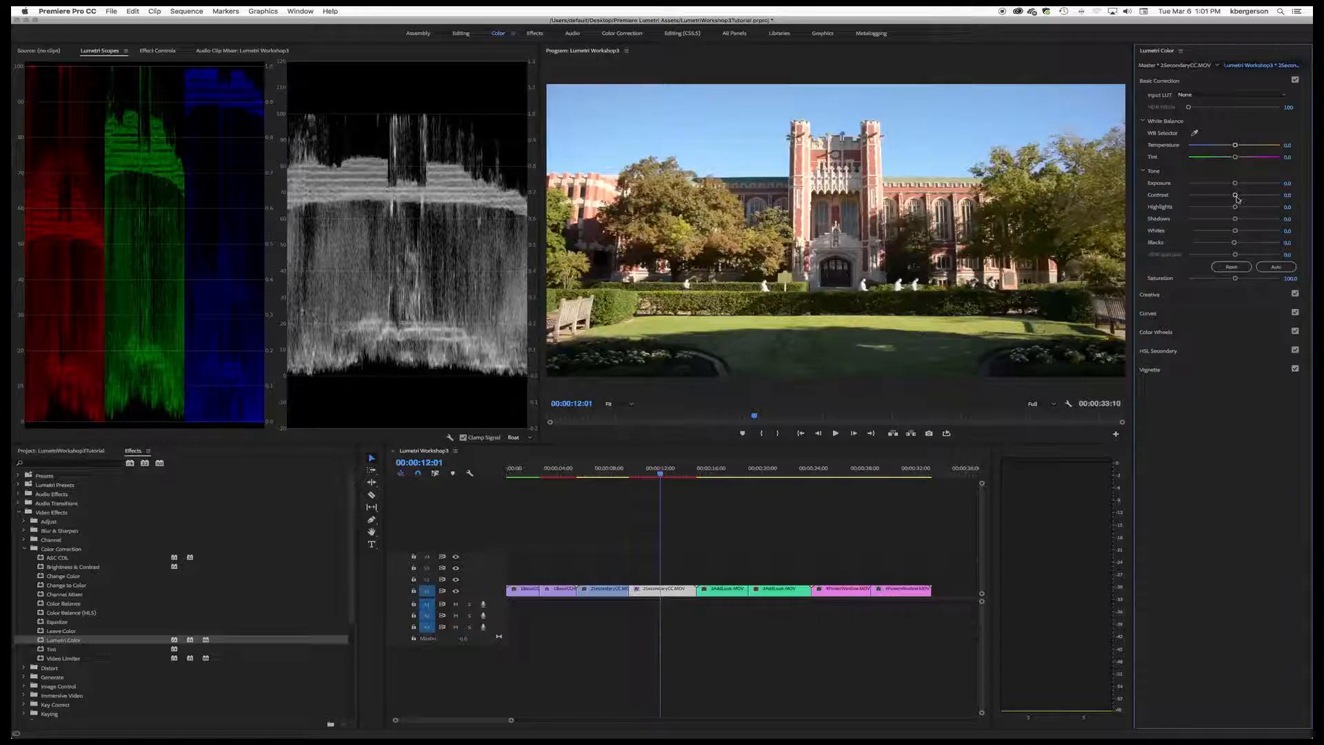
left_click_drag(1234, 184, 1231, 185)
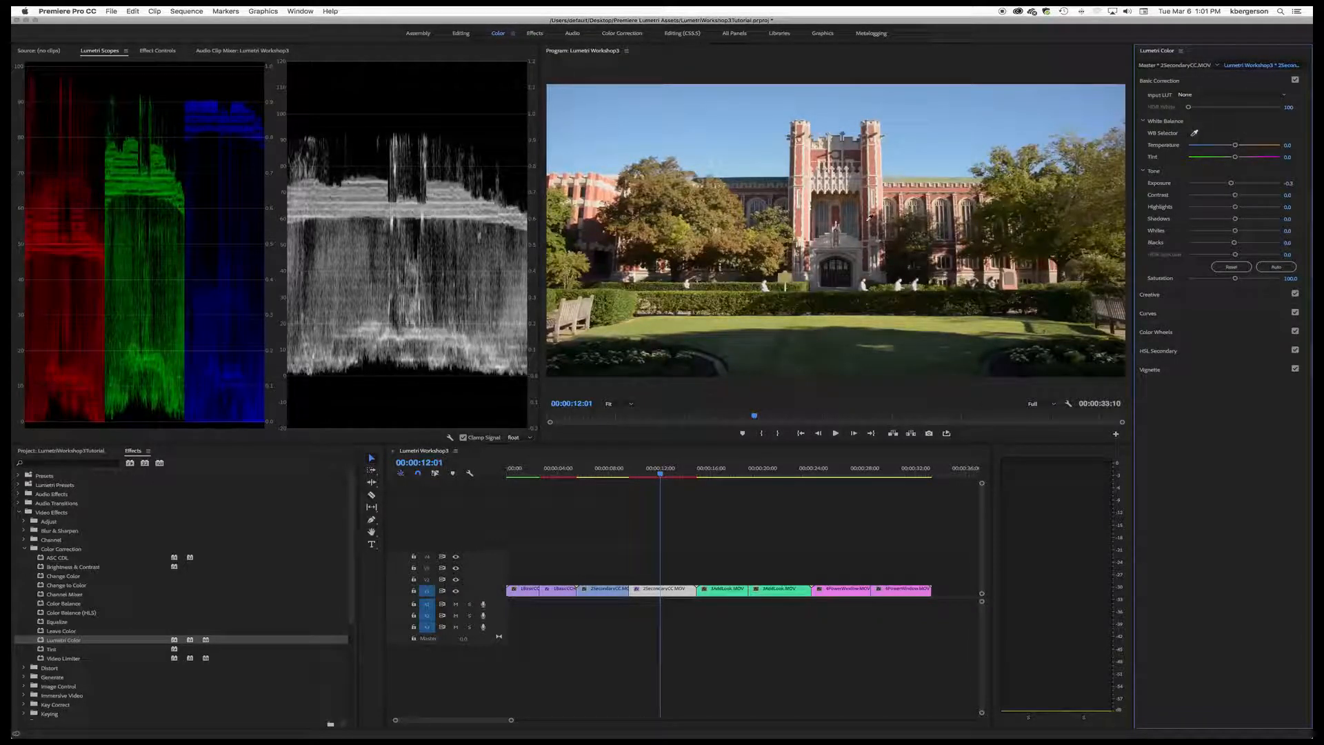
left_click(804, 215)
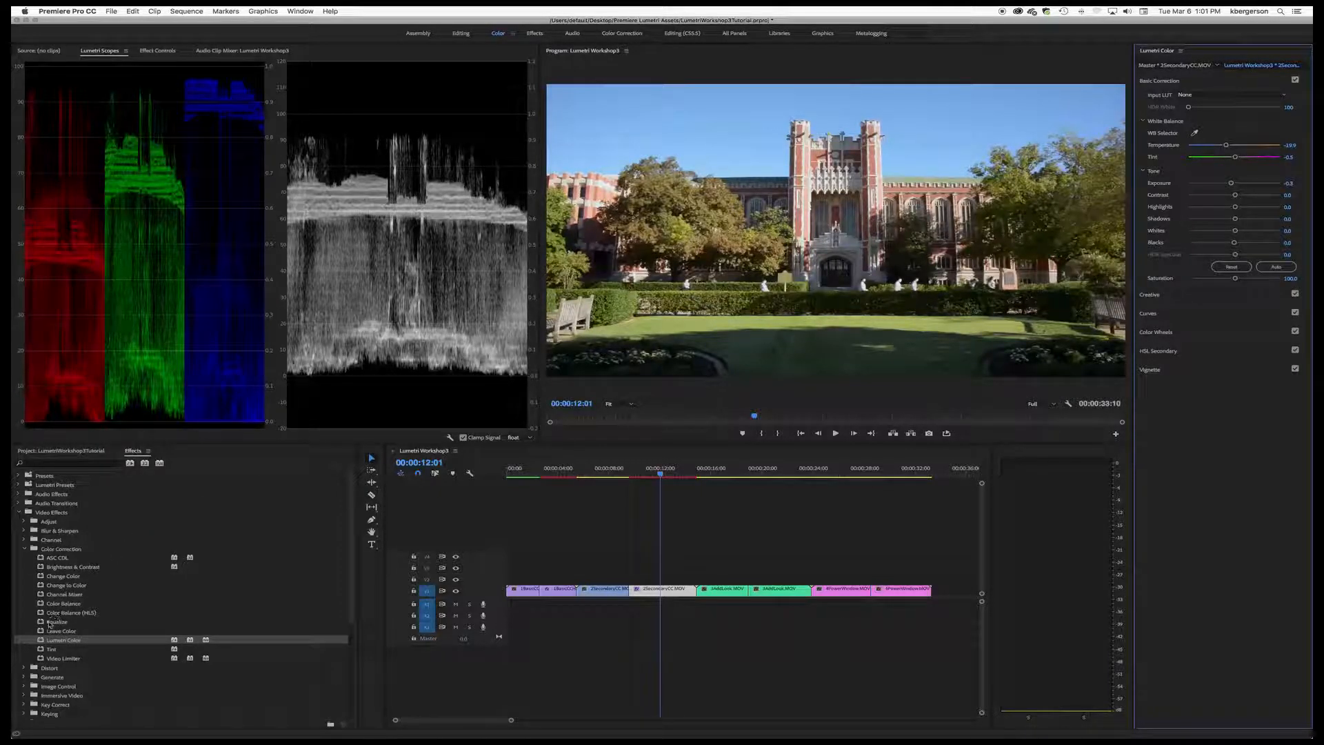
Step: Apply the Leave Color effect to the building clip and sample the blue sky as the Color To Leave
left_click_drag(41, 631, 658, 593)
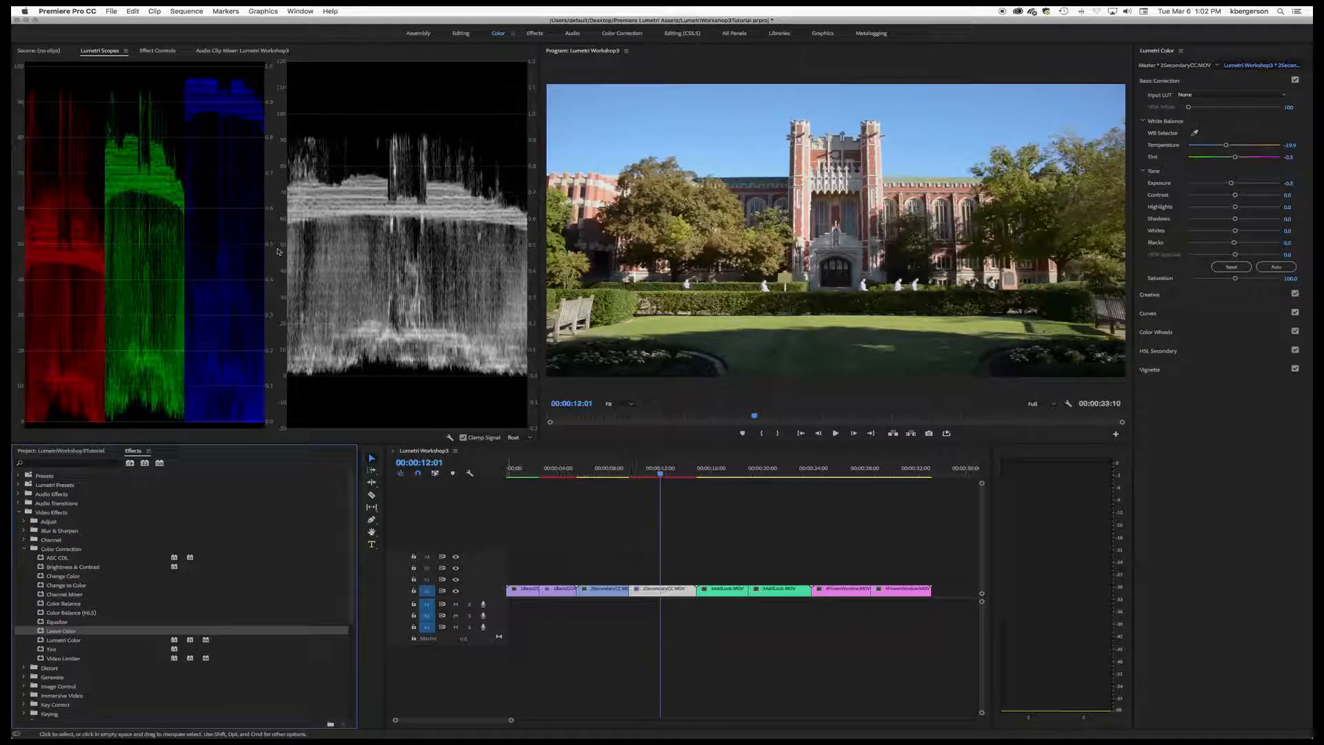
left_click(154, 52)
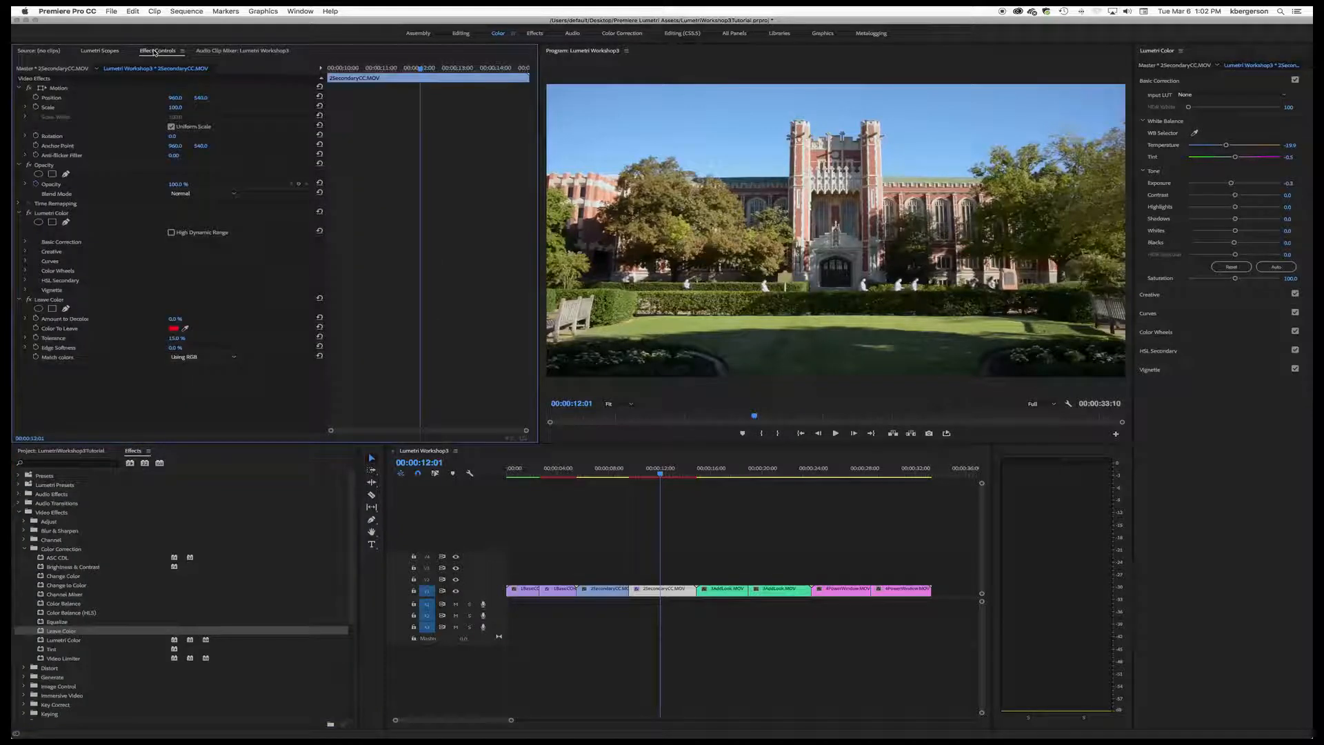
left_click(186, 328)
Step: Set the Leave Color Amount to Decolor to 100% and raise the building clip's Lumetri contrast to about 92
left_click(26, 319)
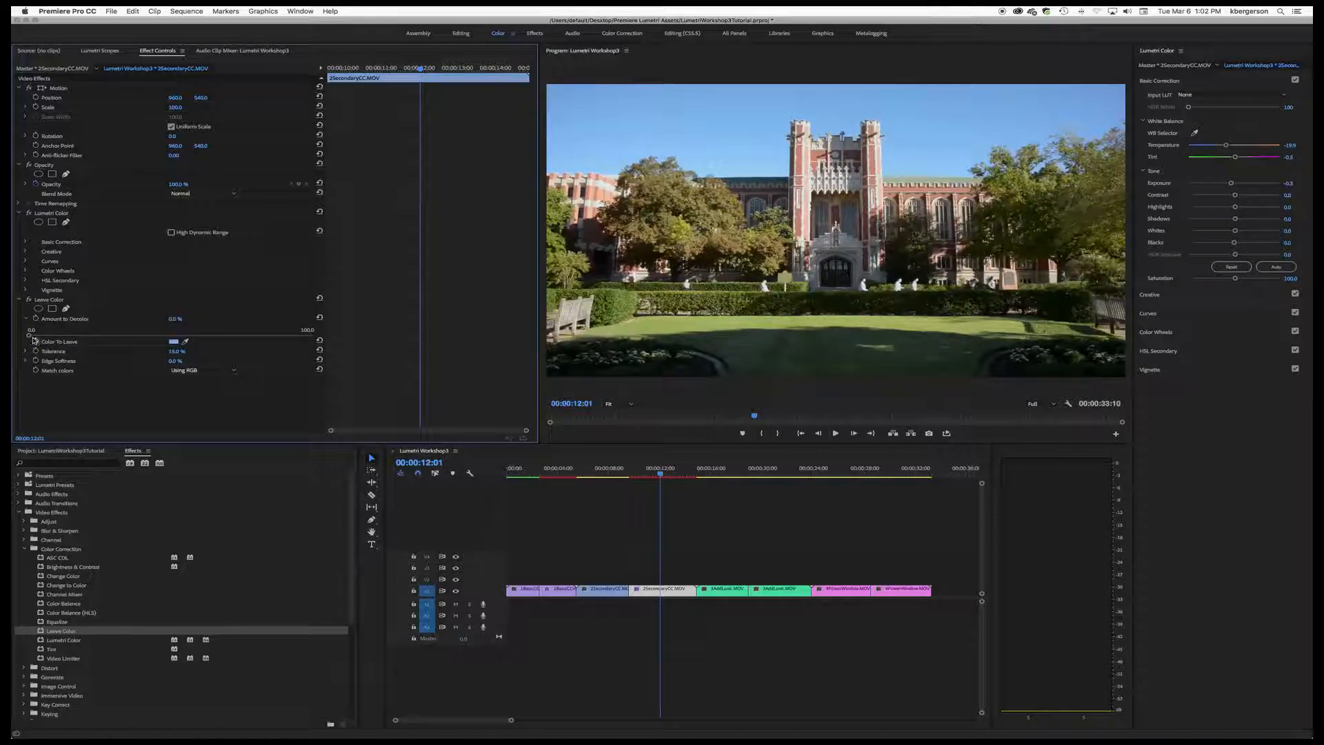
left_click_drag(30, 337, 335, 345)
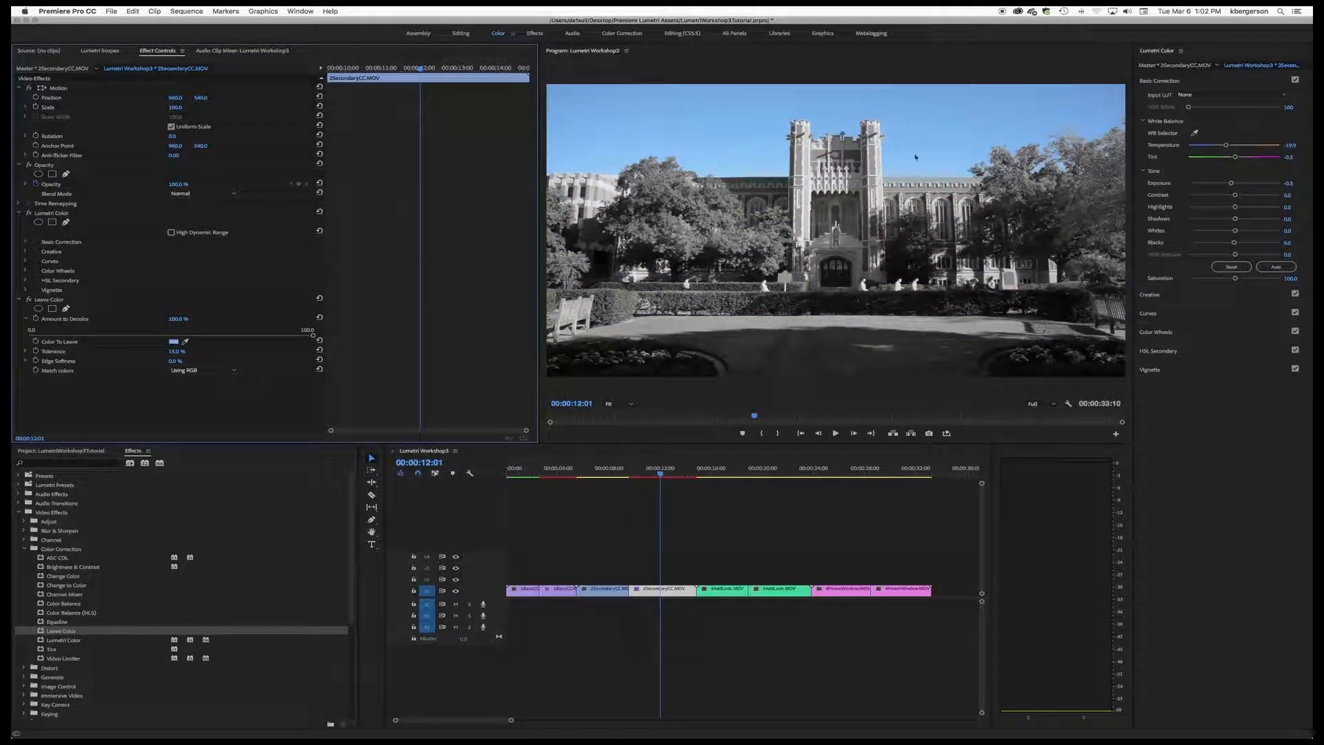
left_click_drag(1235, 195, 1230, 222)
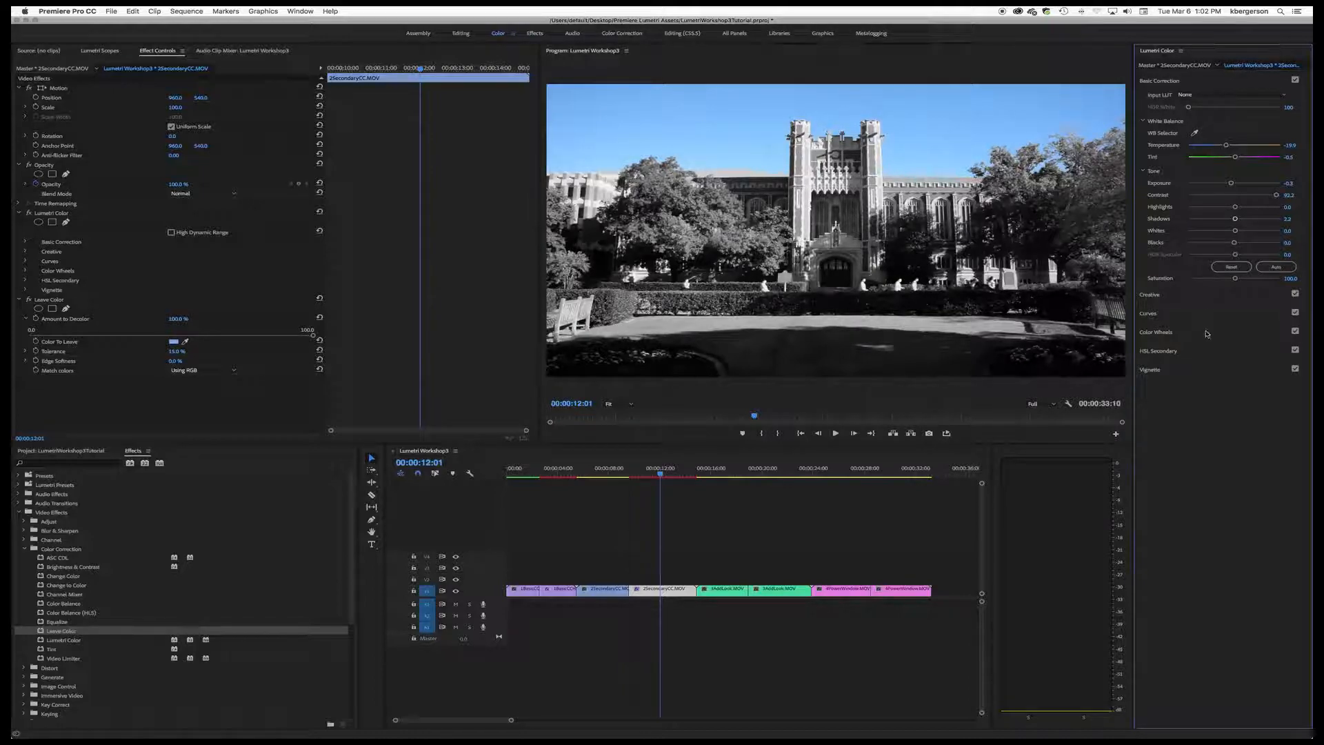
Step: Try a dark, hard-edged vignette with Feather 0 directly on the building clip and disable it
left_click(1203, 370)
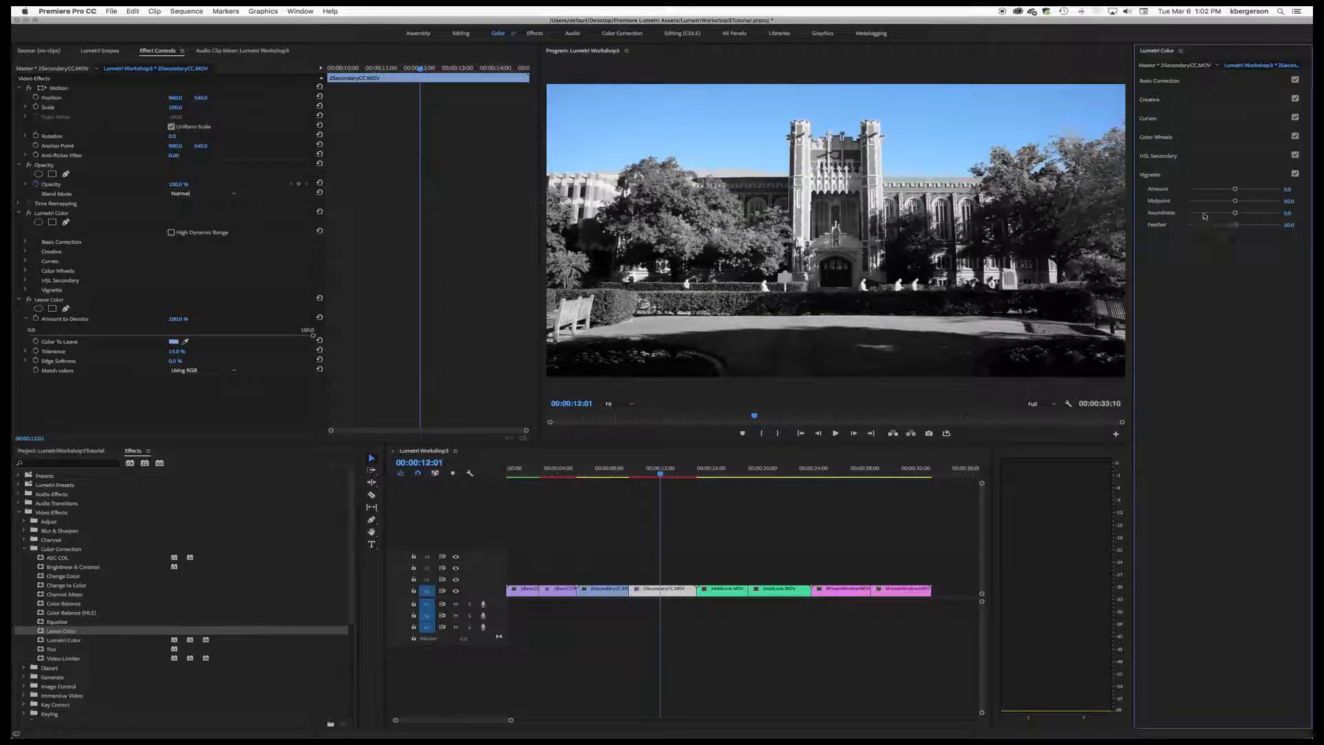
left_click_drag(1236, 227, 1162, 236)
left_click_drag(1234, 189, 1210, 192)
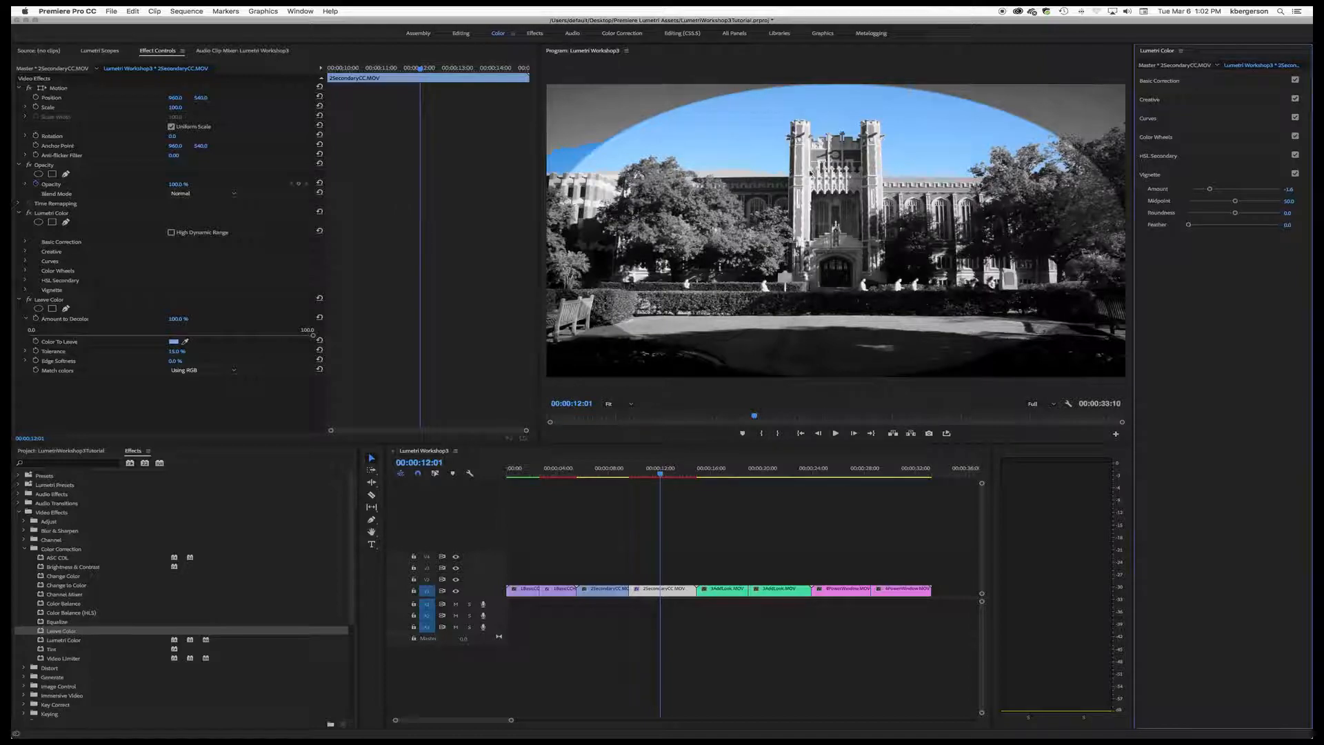
left_click(1295, 173)
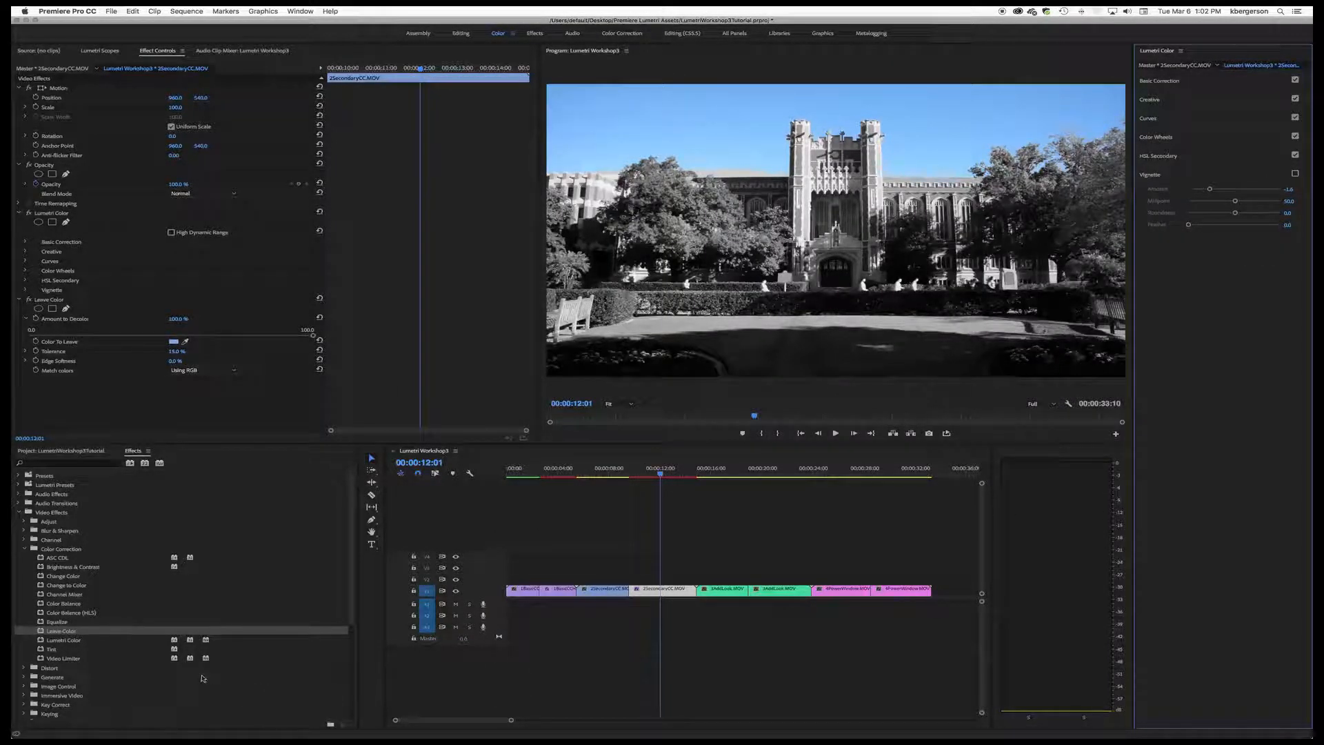
Step: Create a 1920 x 1080 adjustment layer at 29.97 fps and rename it vignette
left_click(45, 449)
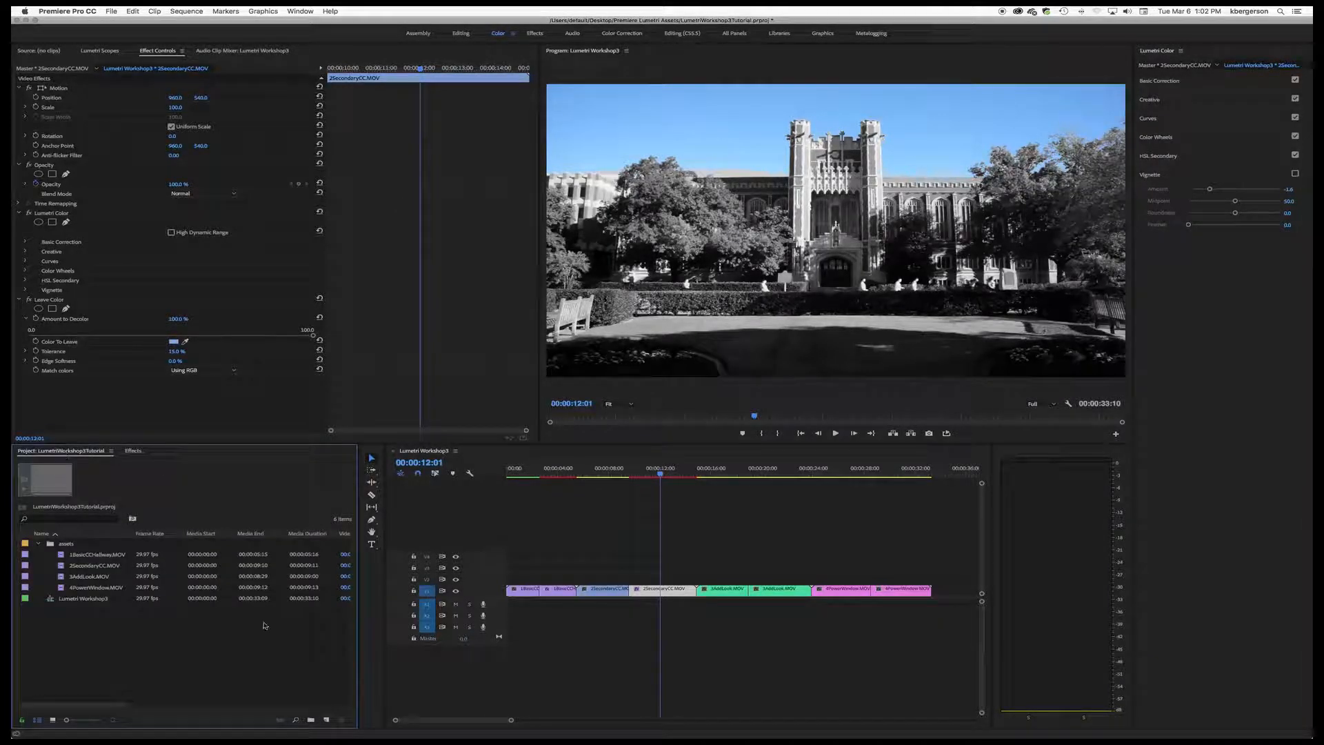
left_click(326, 720)
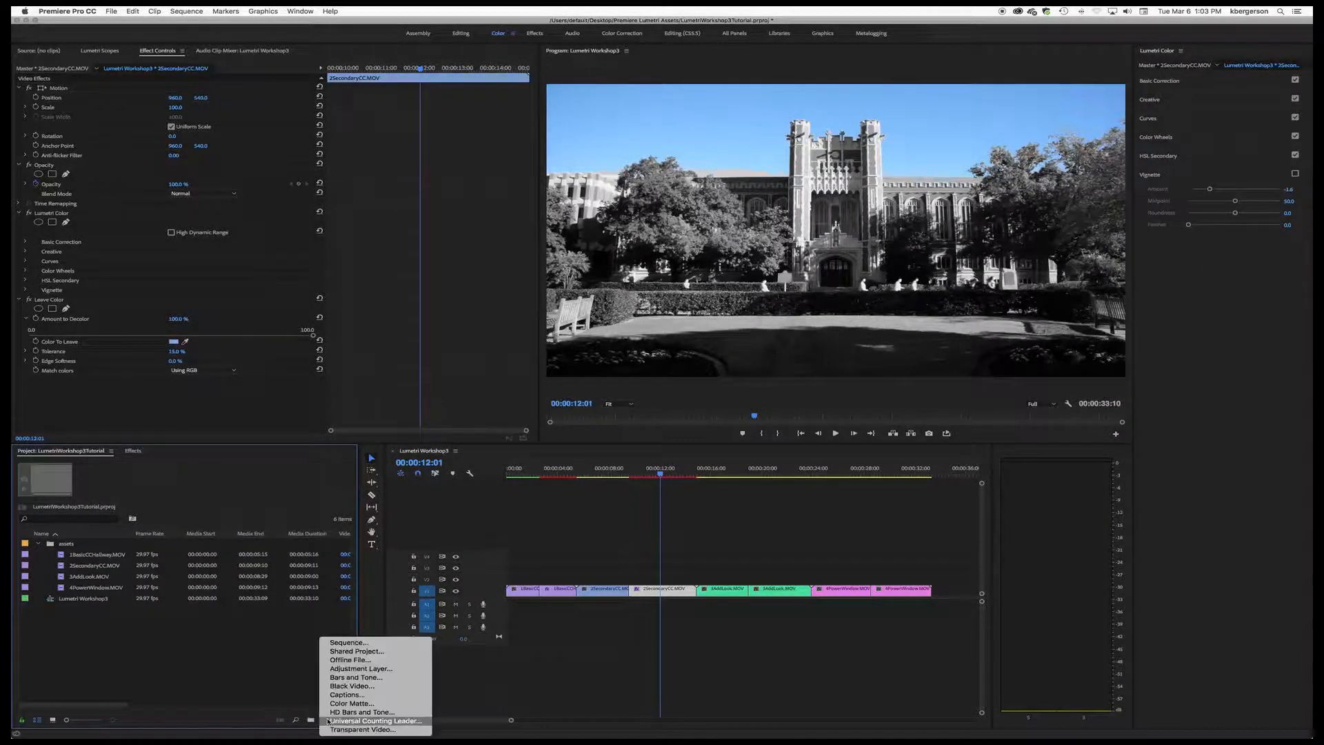
left_click(358, 669)
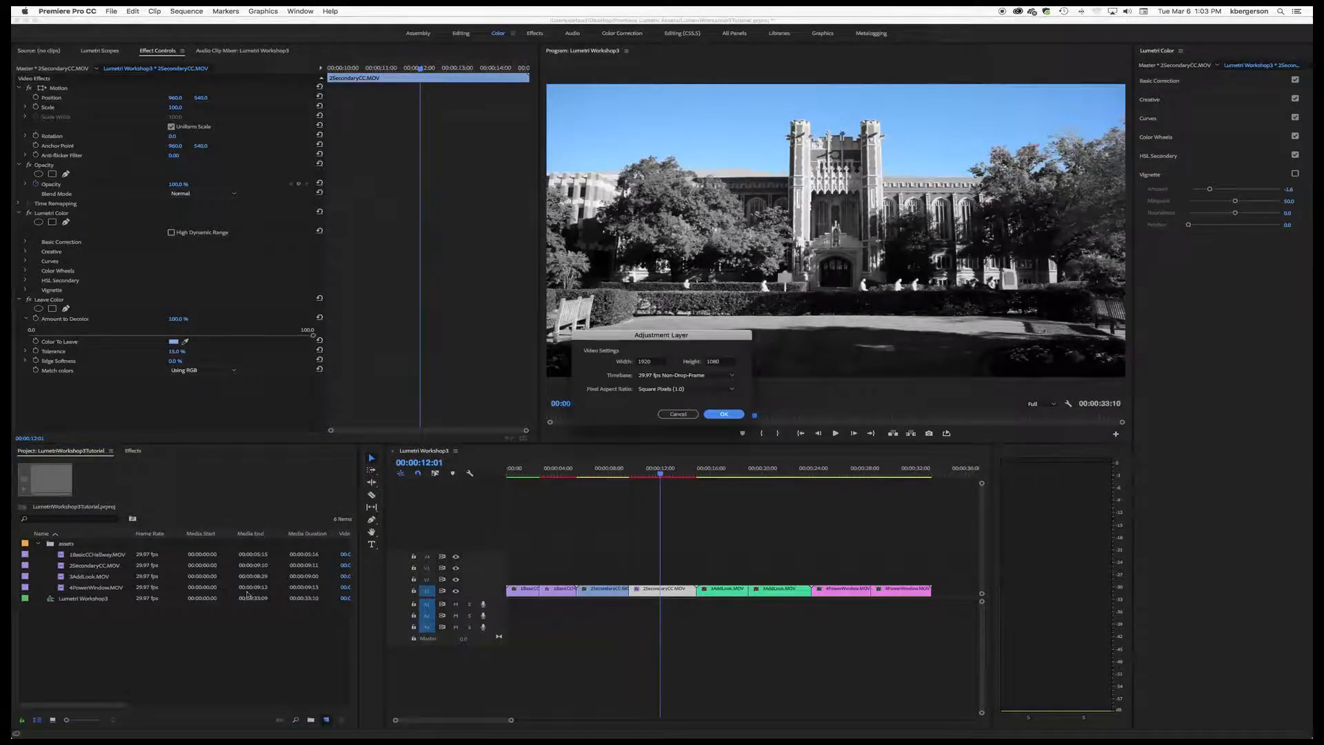
left_click(724, 415)
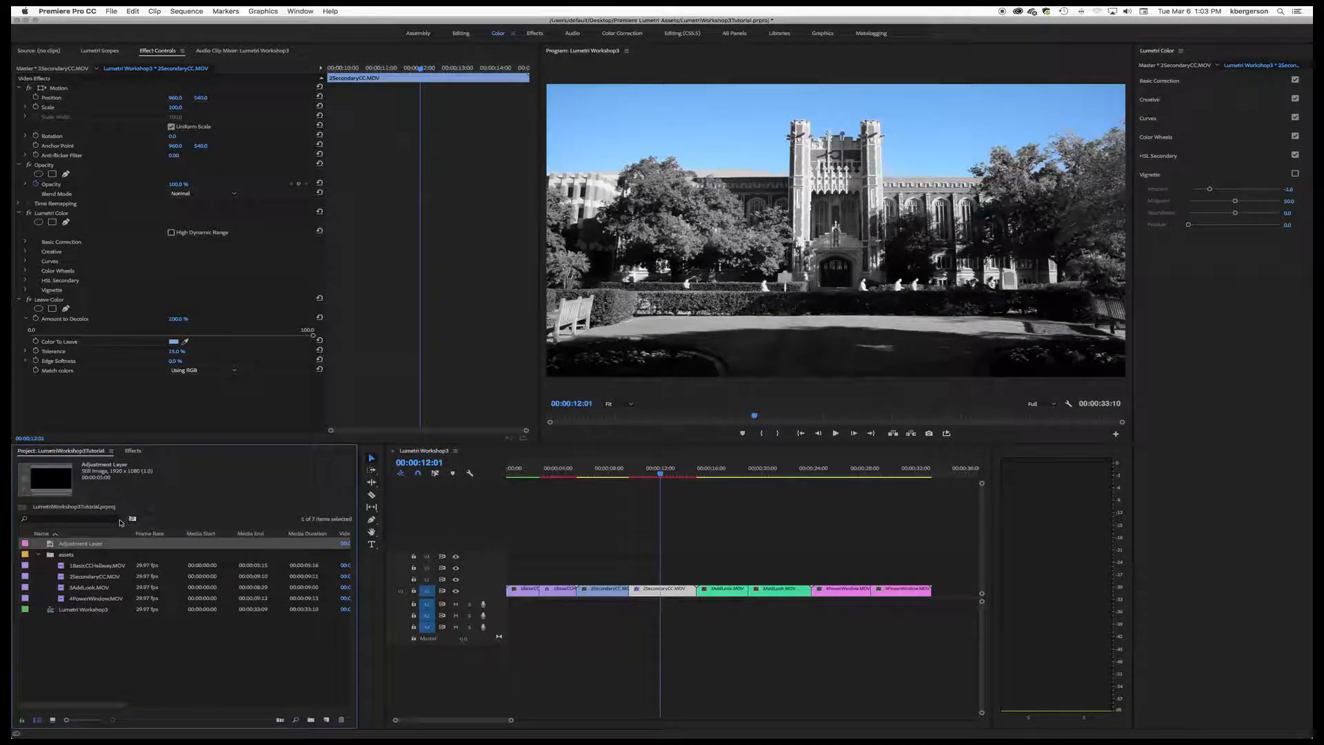
left_click(87, 545)
type("vignette")
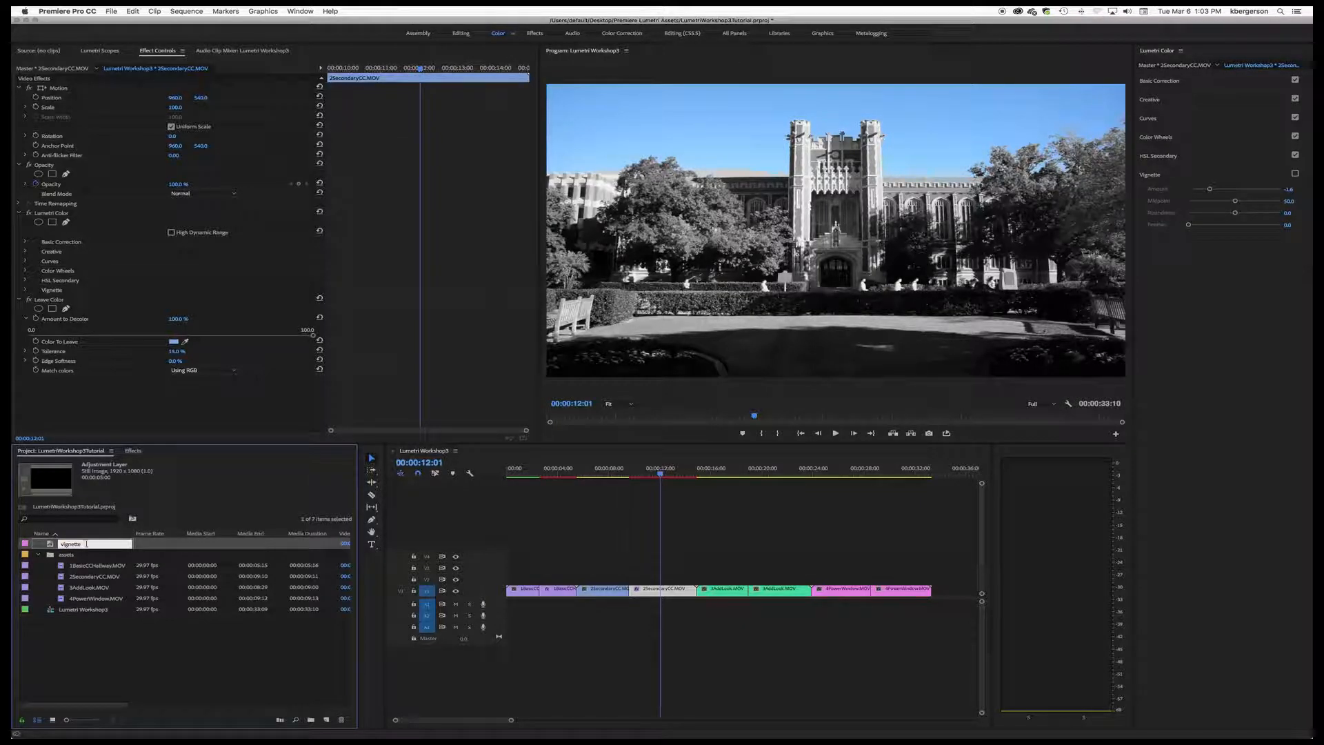
key("Return")
Step: Place the vignette layer over the second 2SecondaryCC.MOV clip, trimmed to its length, and apply Lumetri Color to it
left_click_drag(51, 545, 697, 579)
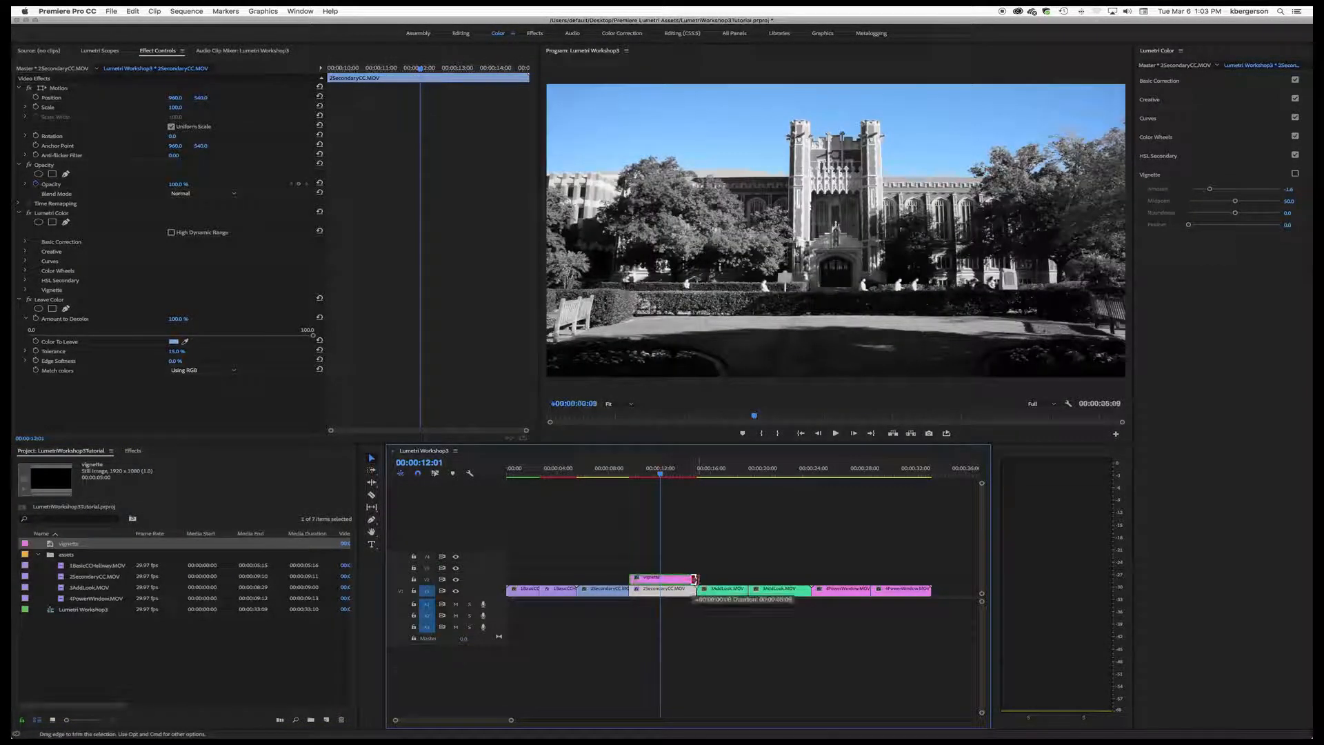
left_click(670, 581)
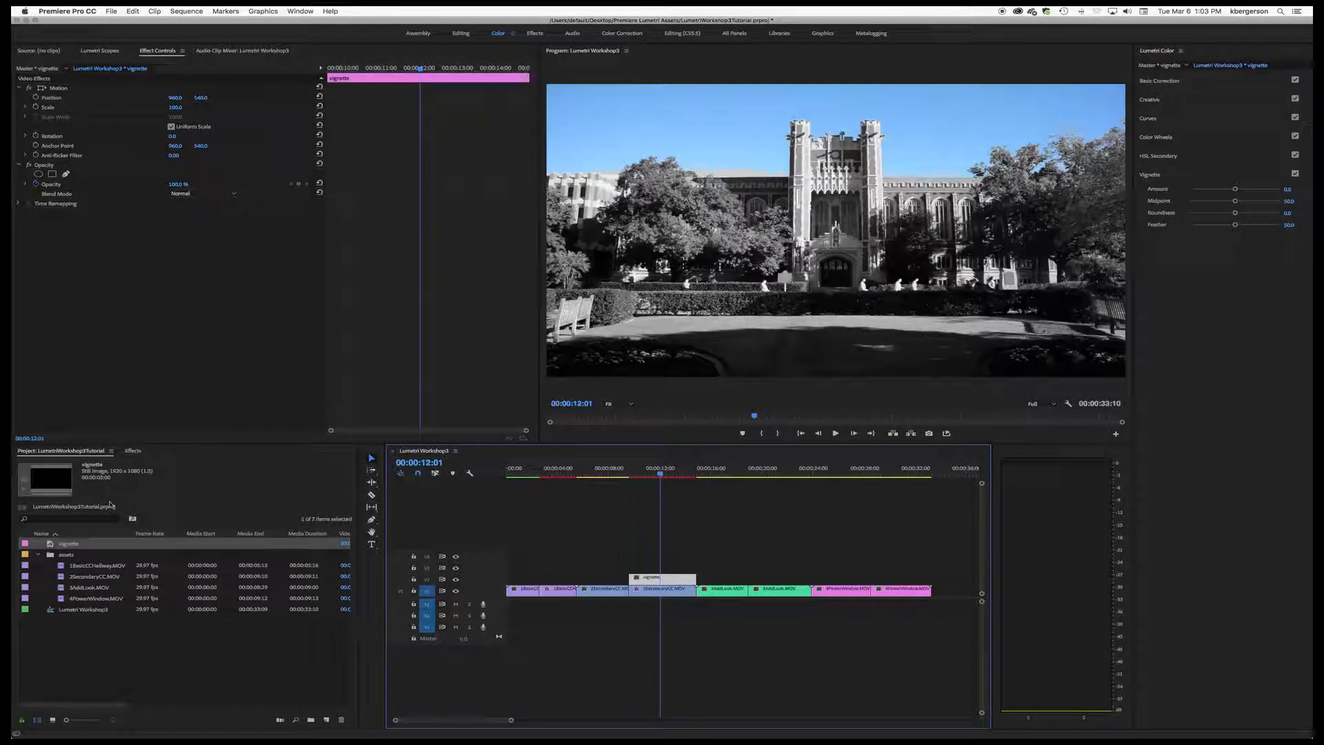
left_click(132, 452)
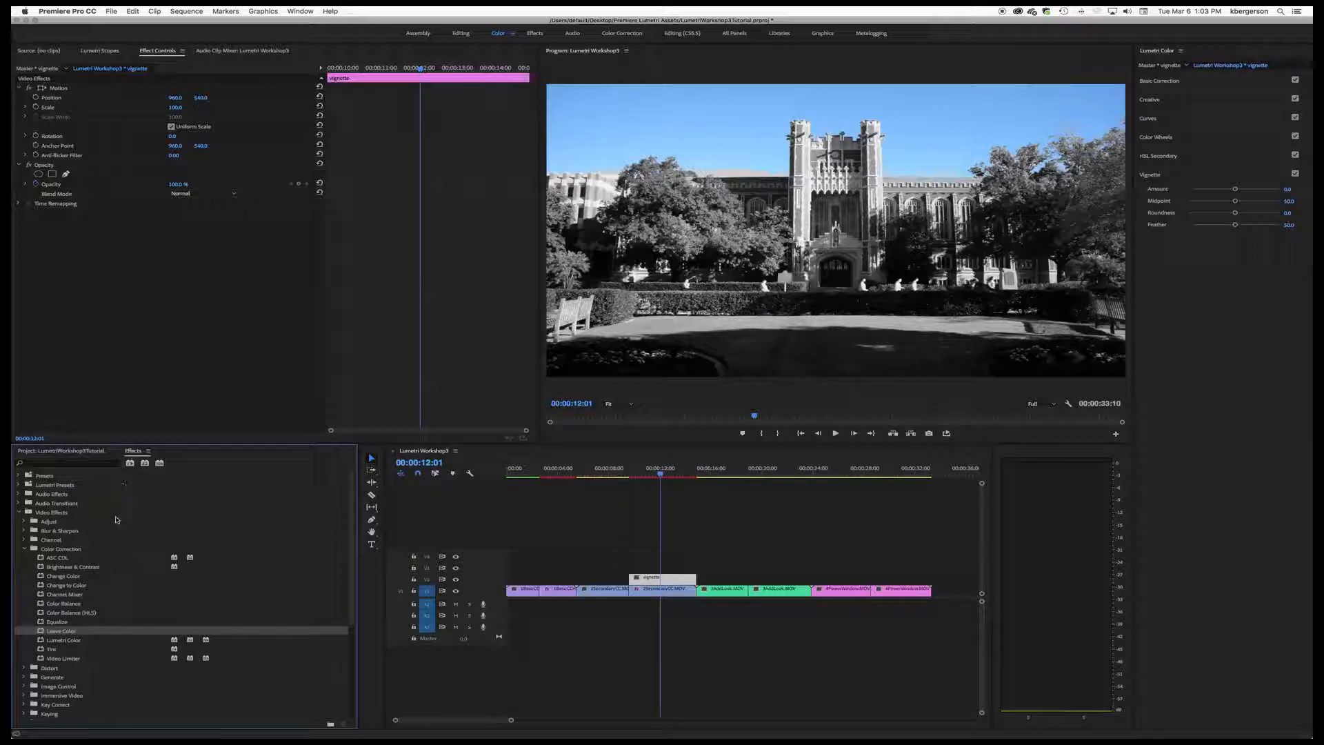
left_click_drag(47, 640, 679, 579)
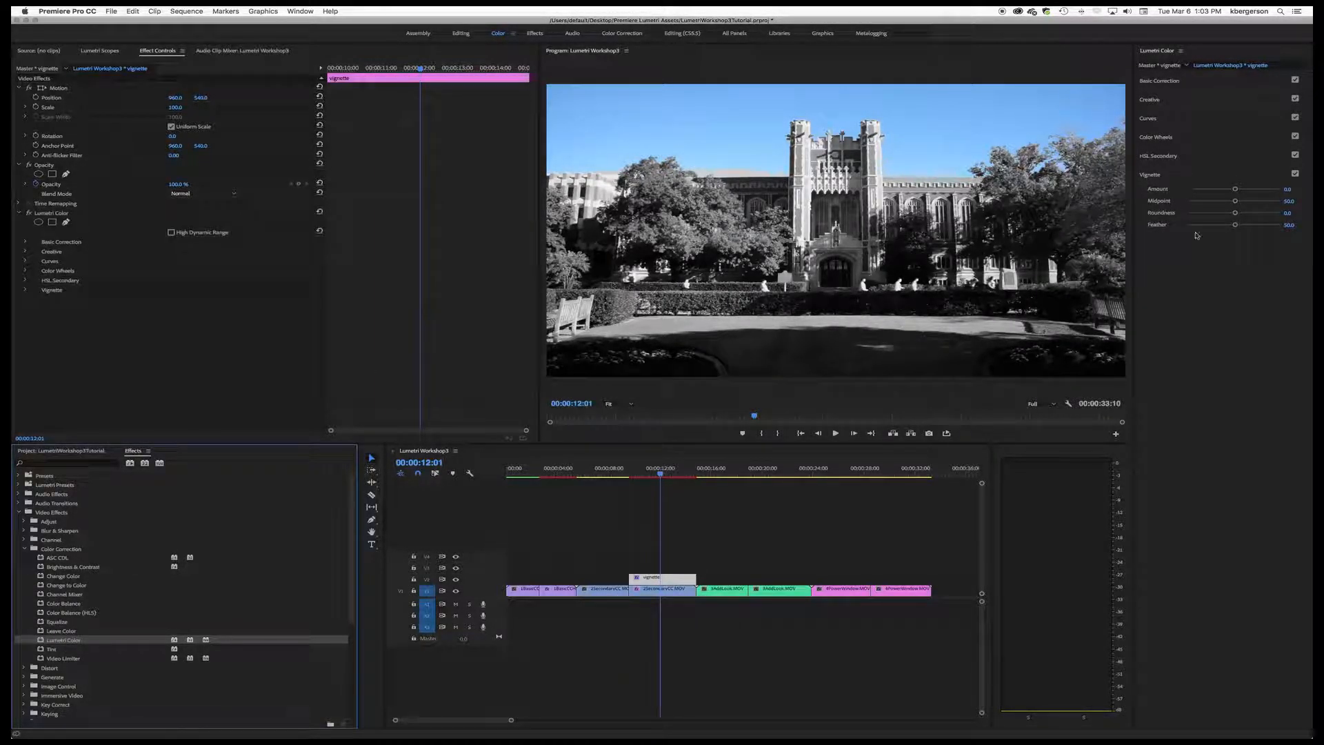
Step: Compare the effect settings of the building clip with those of the vignette adjustment layer above it
left_click(683, 592)
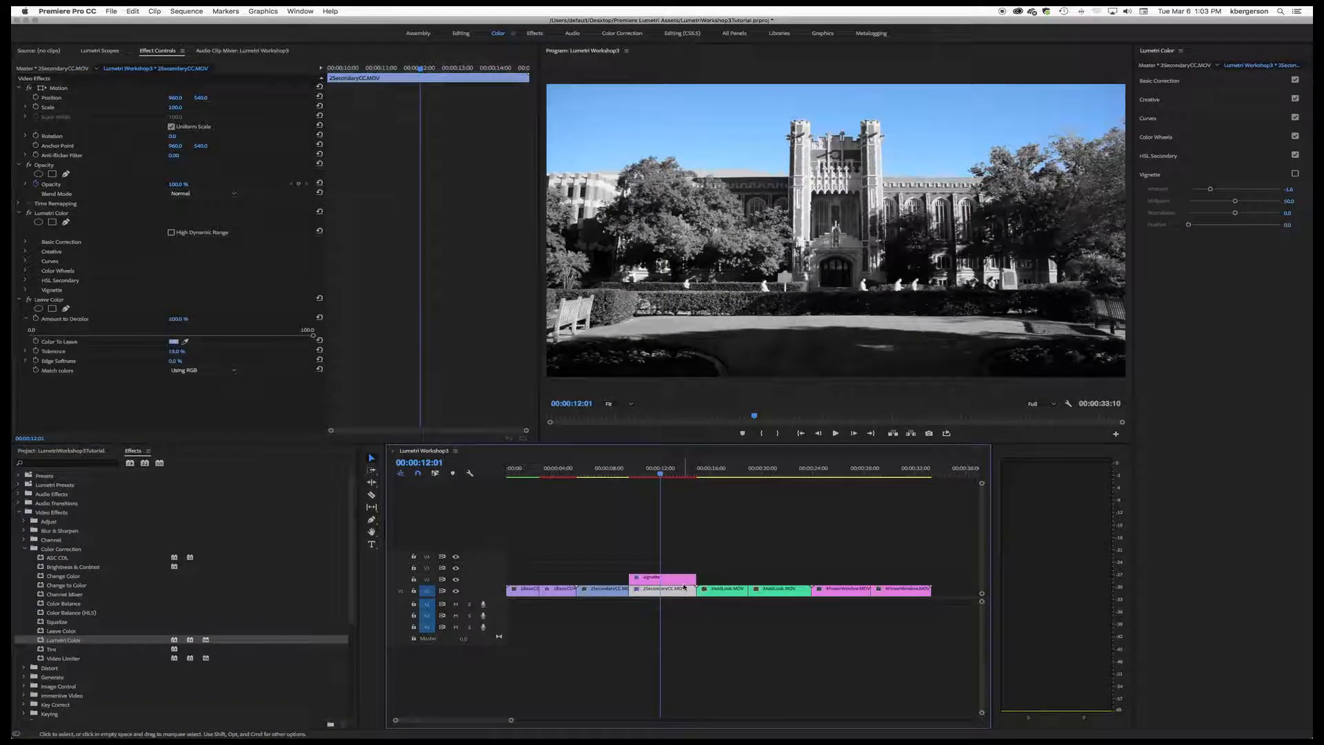
left_click(684, 581)
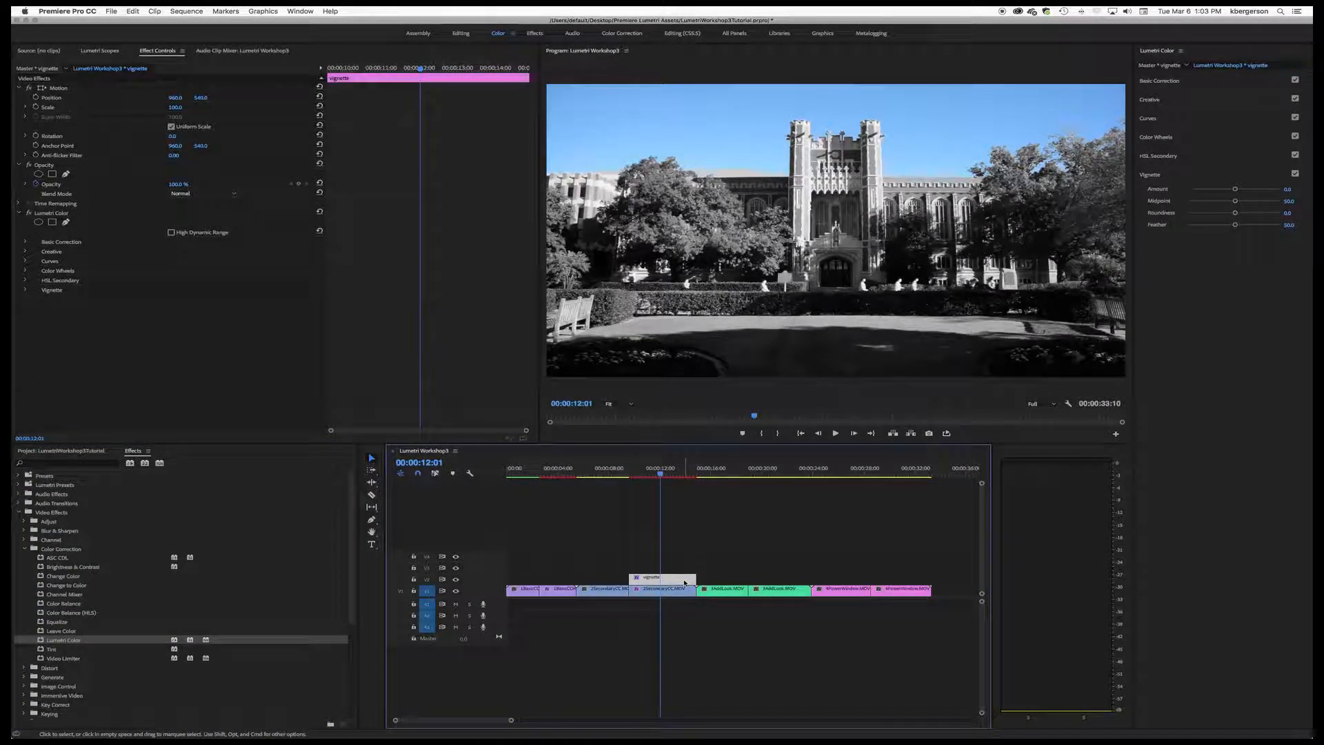
left_click(683, 593)
left_click(683, 581)
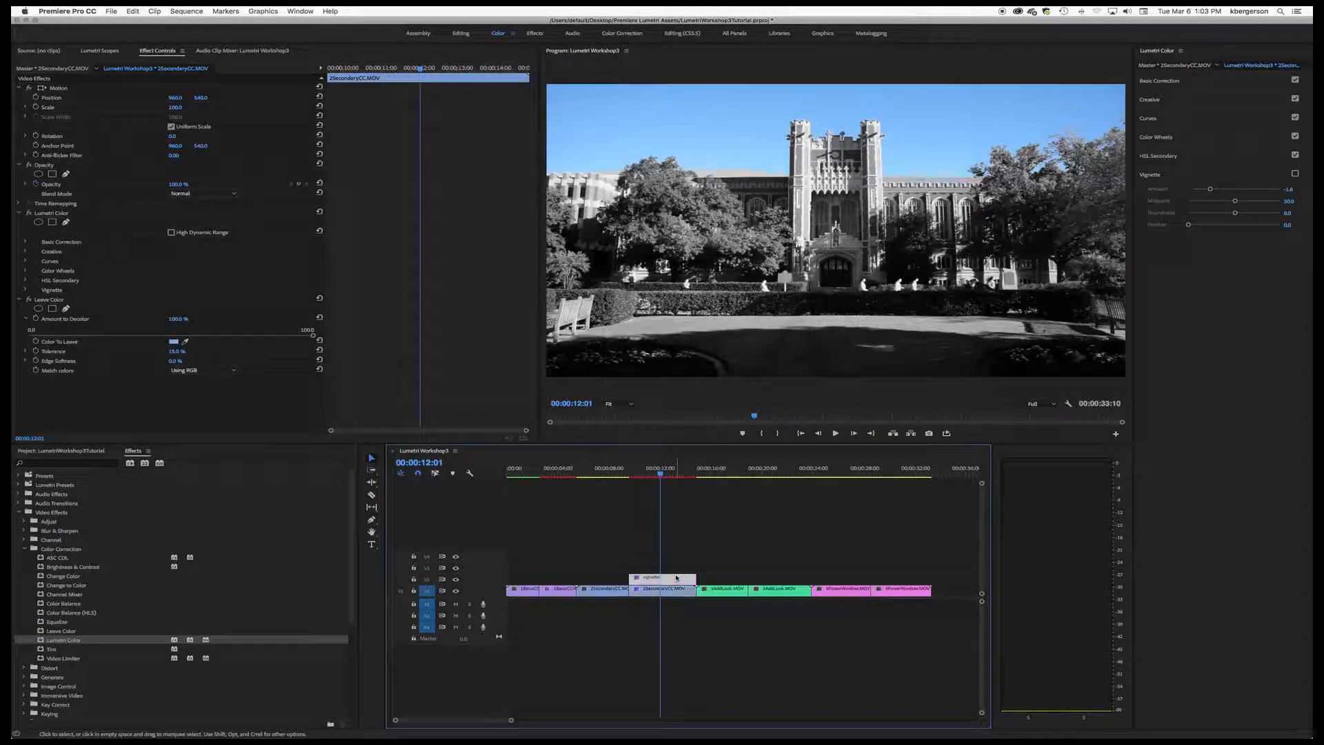
Step: Shape a soft vignette on the adjustment layer with Amount -0.9, Midpoint 0 and Feather about 64.4
double_click(1235, 225)
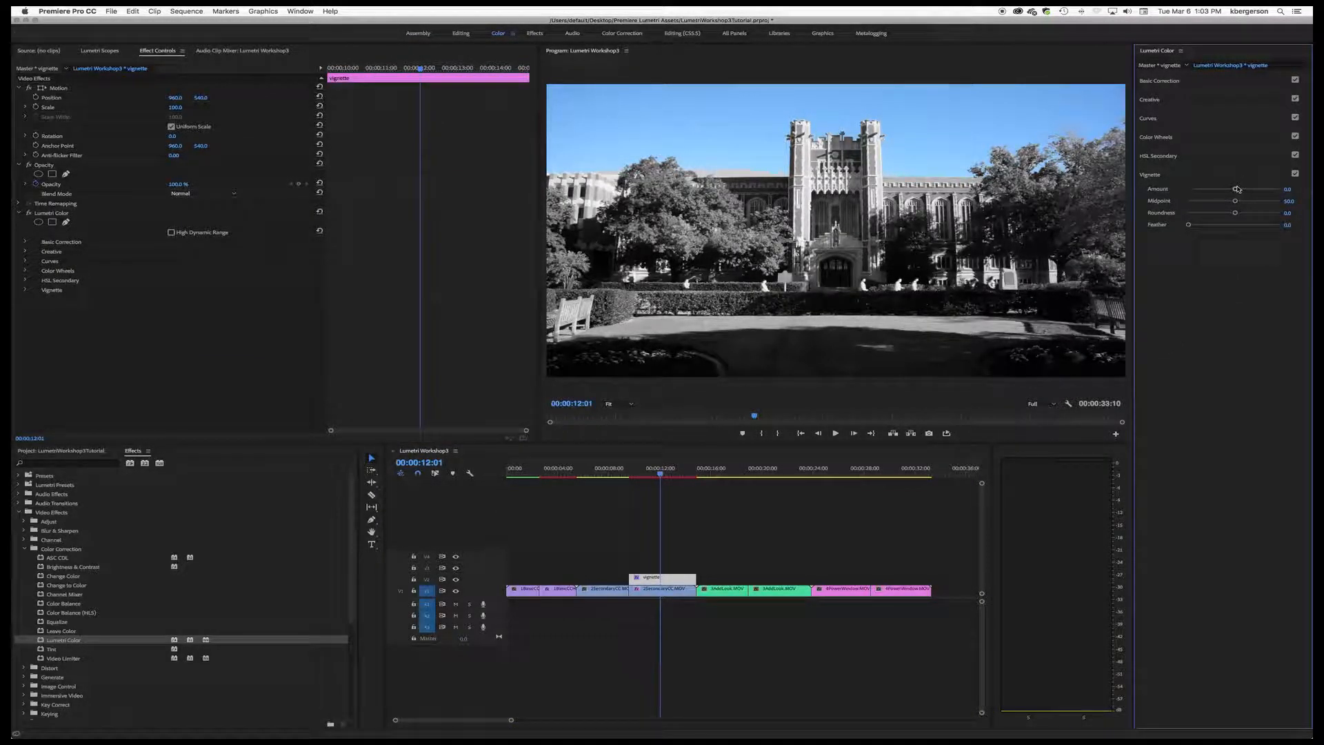
left_click_drag(1235, 190, 1206, 192)
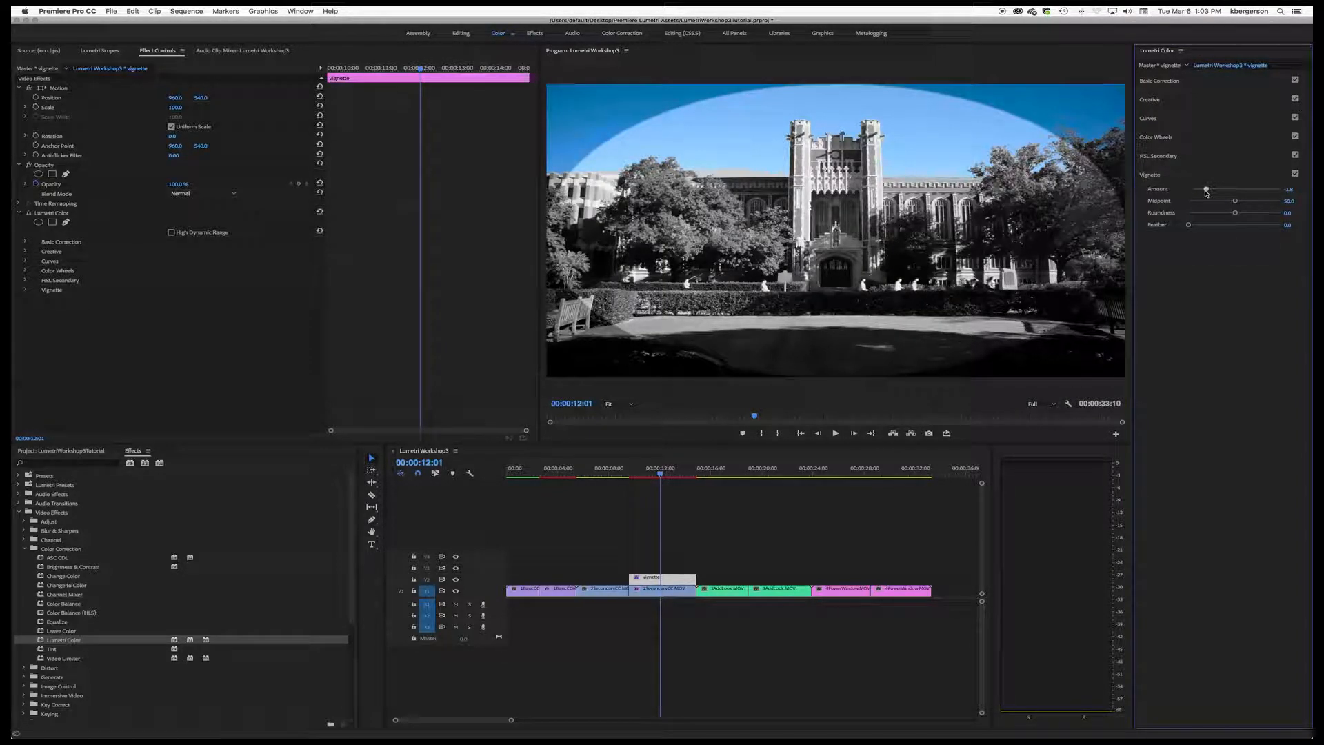
left_click_drag(1235, 201, 1182, 210)
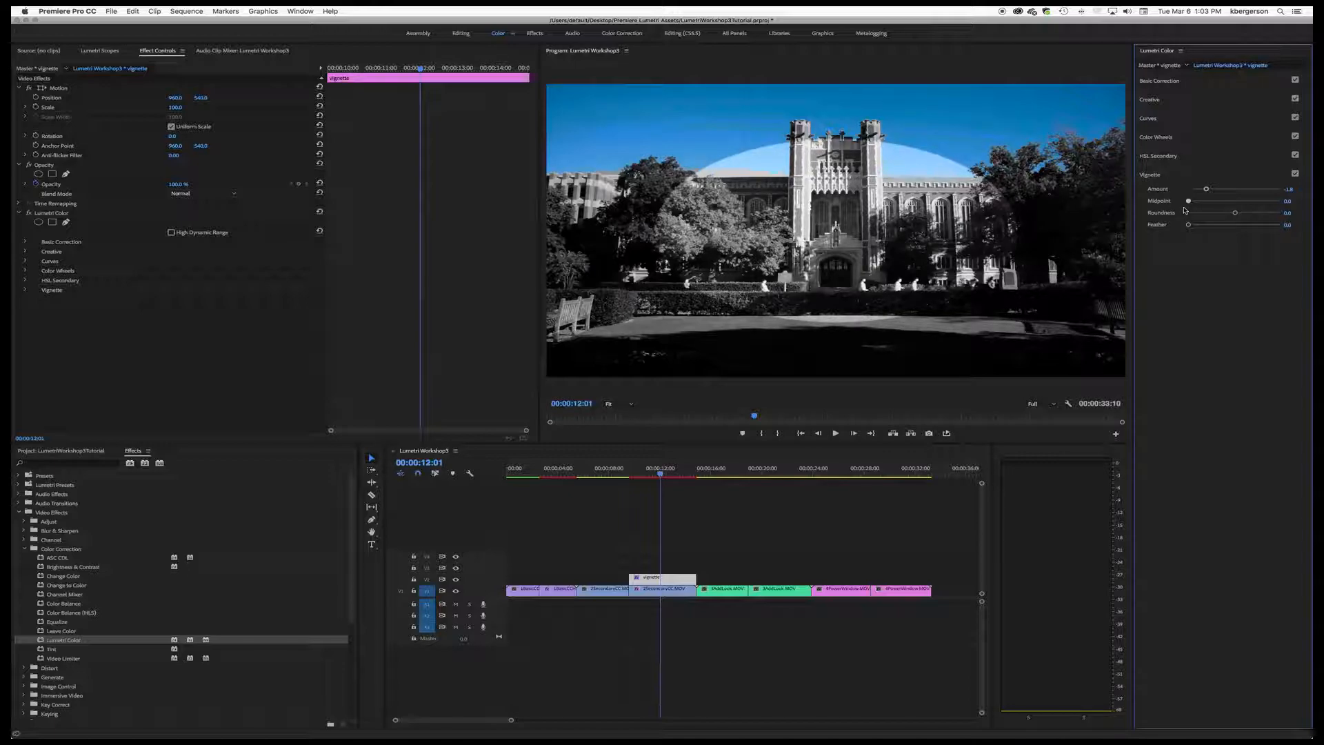
left_click_drag(1190, 227, 1228, 228)
left_click_drag(1237, 228, 1245, 228)
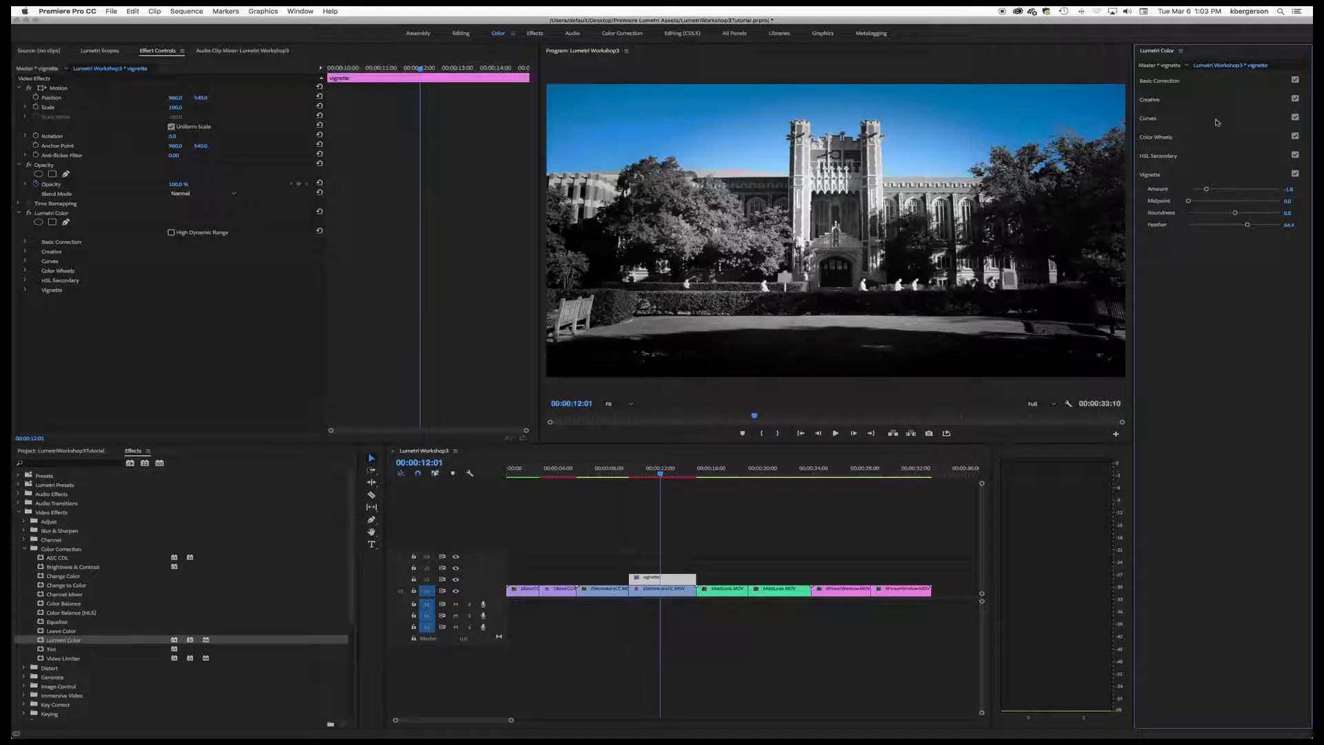
left_click_drag(1207, 192, 1222, 193)
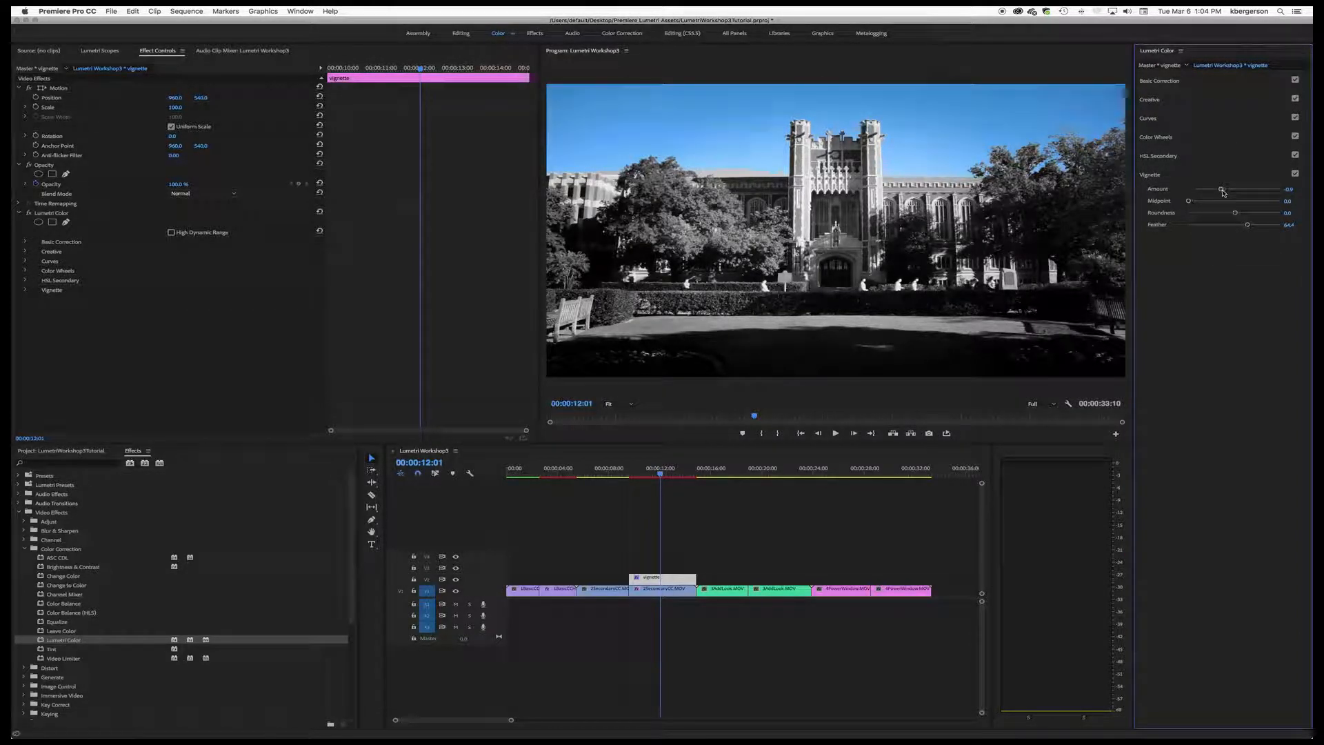
Step: Toggle the adjustment layer's vignette off and on to compare the building shot with and without it
left_click(1295, 175)
left_click(1295, 175)
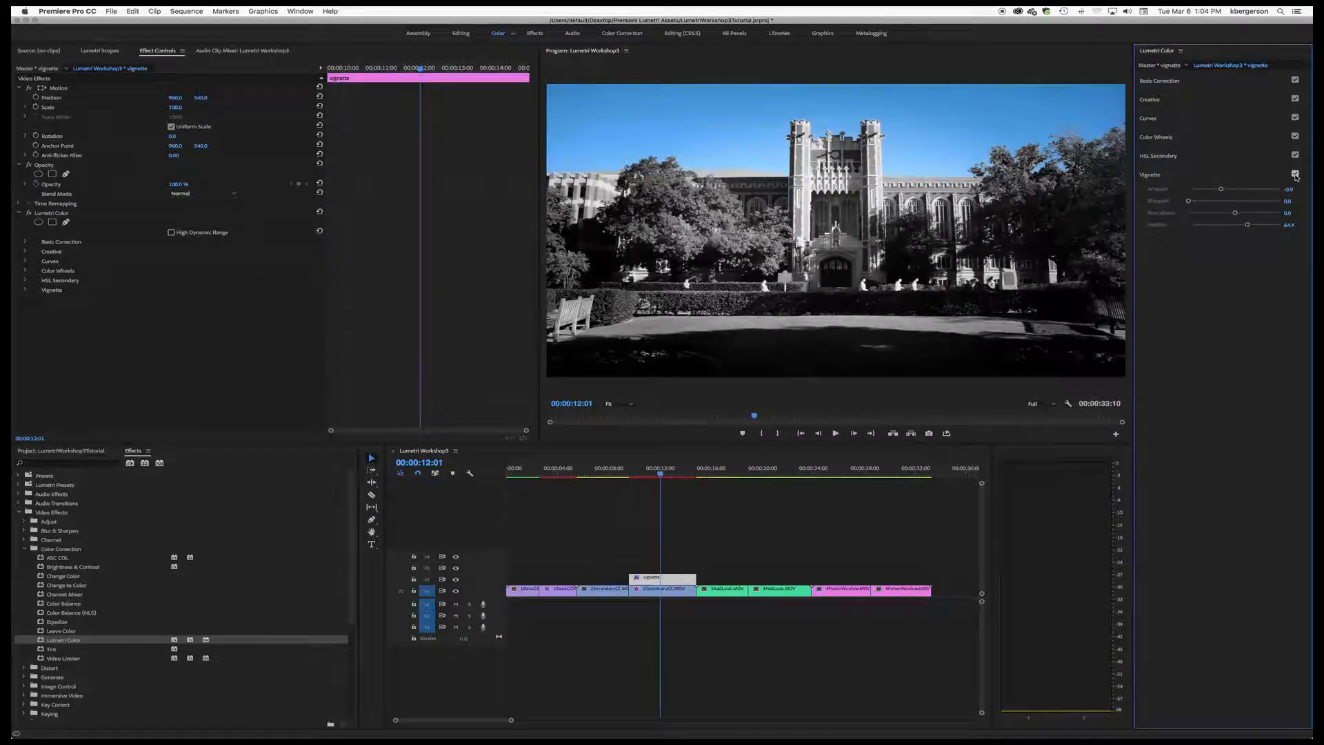
left_click(1295, 174)
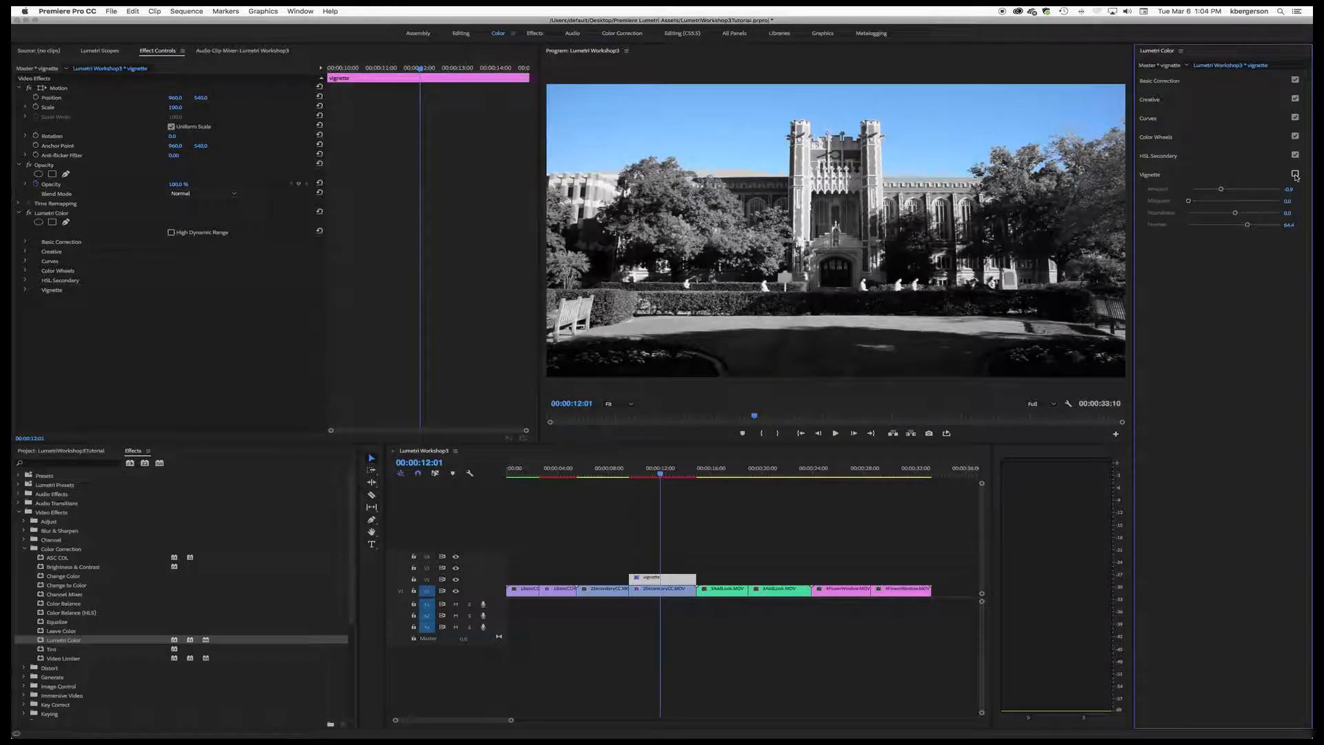
left_click(1295, 174)
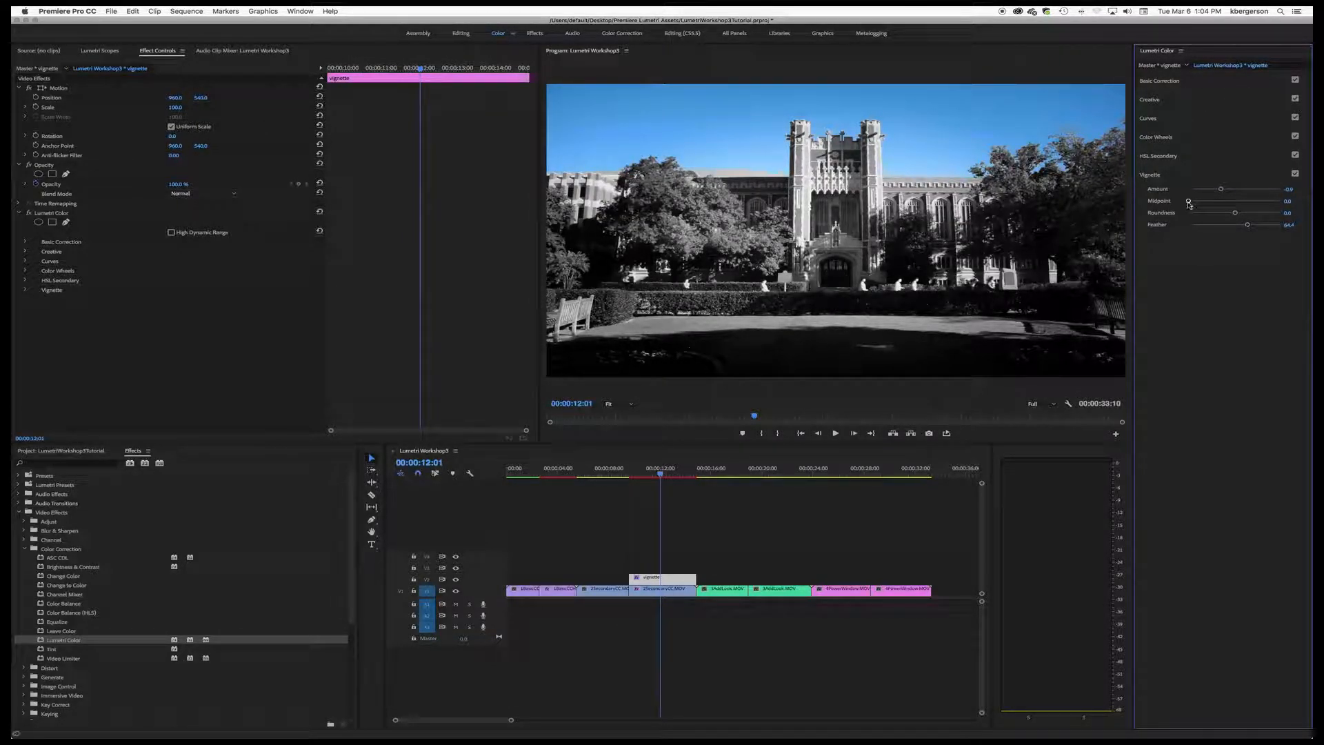
Step: Soften the layer's vignette to Amount -0.7 and Feather about 82, and compare the shot with it off and on
left_click_drag(1222, 191, 1264, 226)
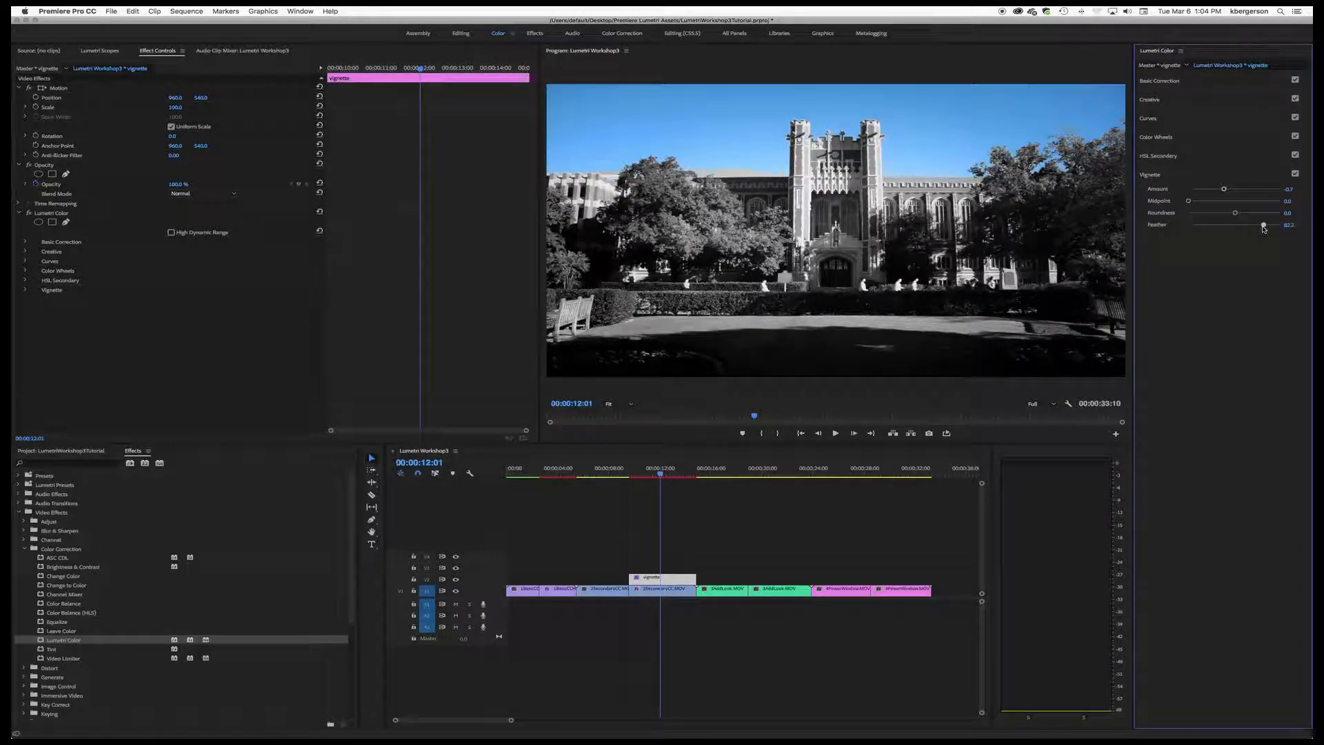
left_click(1296, 175)
left_click(1295, 174)
Step: Cool the adjustment layer's Temperature to about -26.7 and show the result in the Lumetri Scopes
left_click(1196, 82)
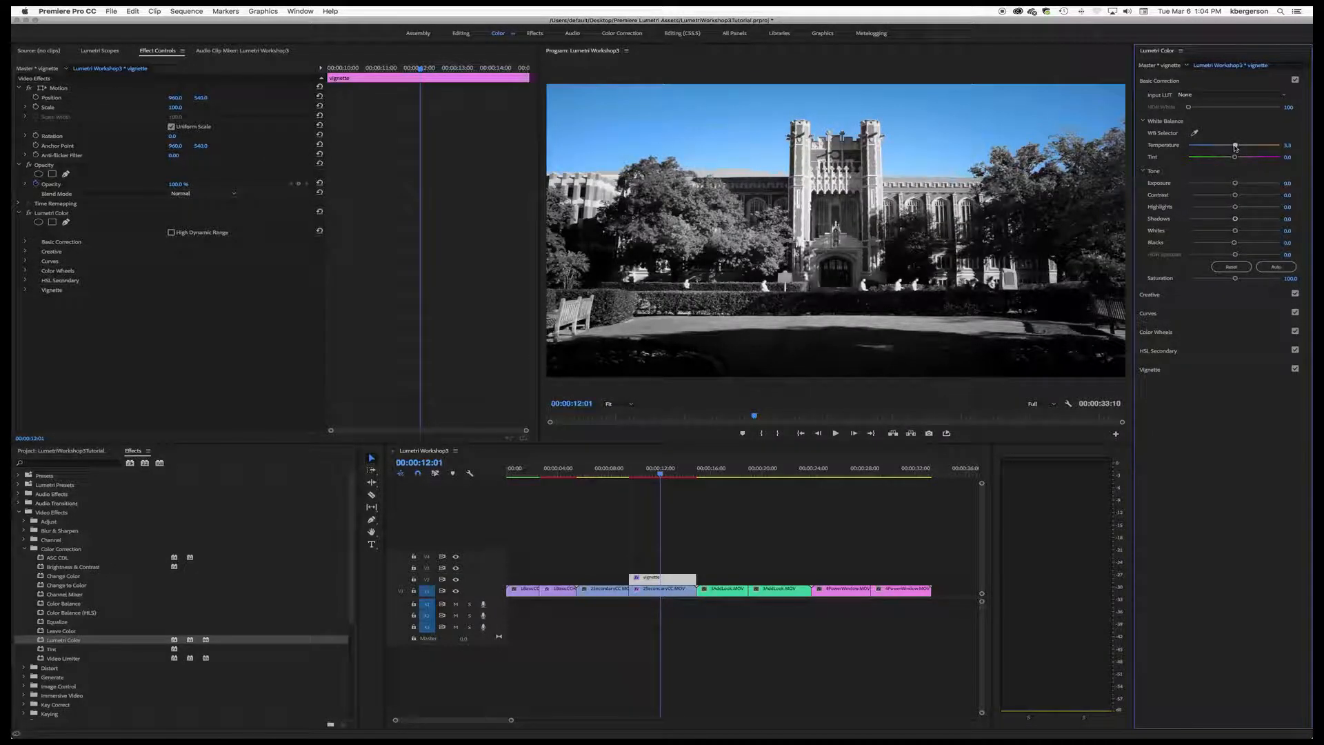
left_click_drag(1235, 148, 1222, 148)
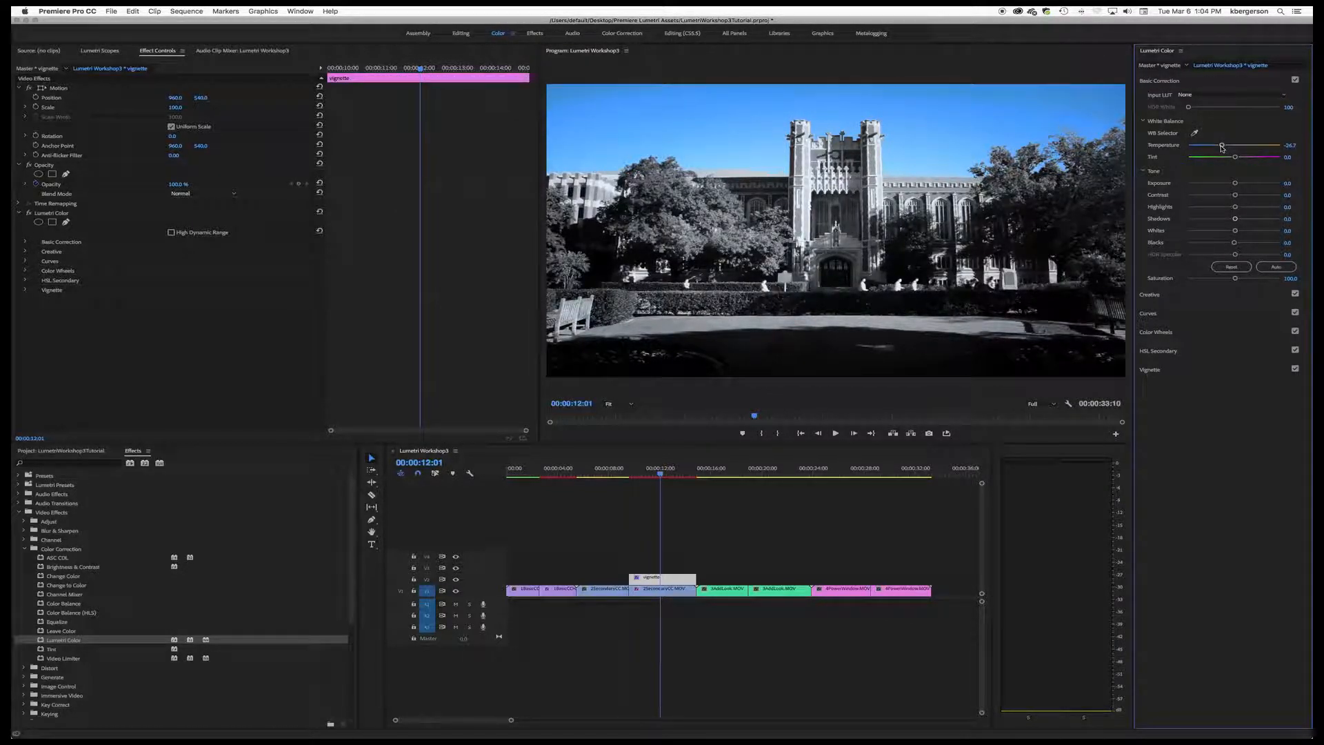
left_click(102, 50)
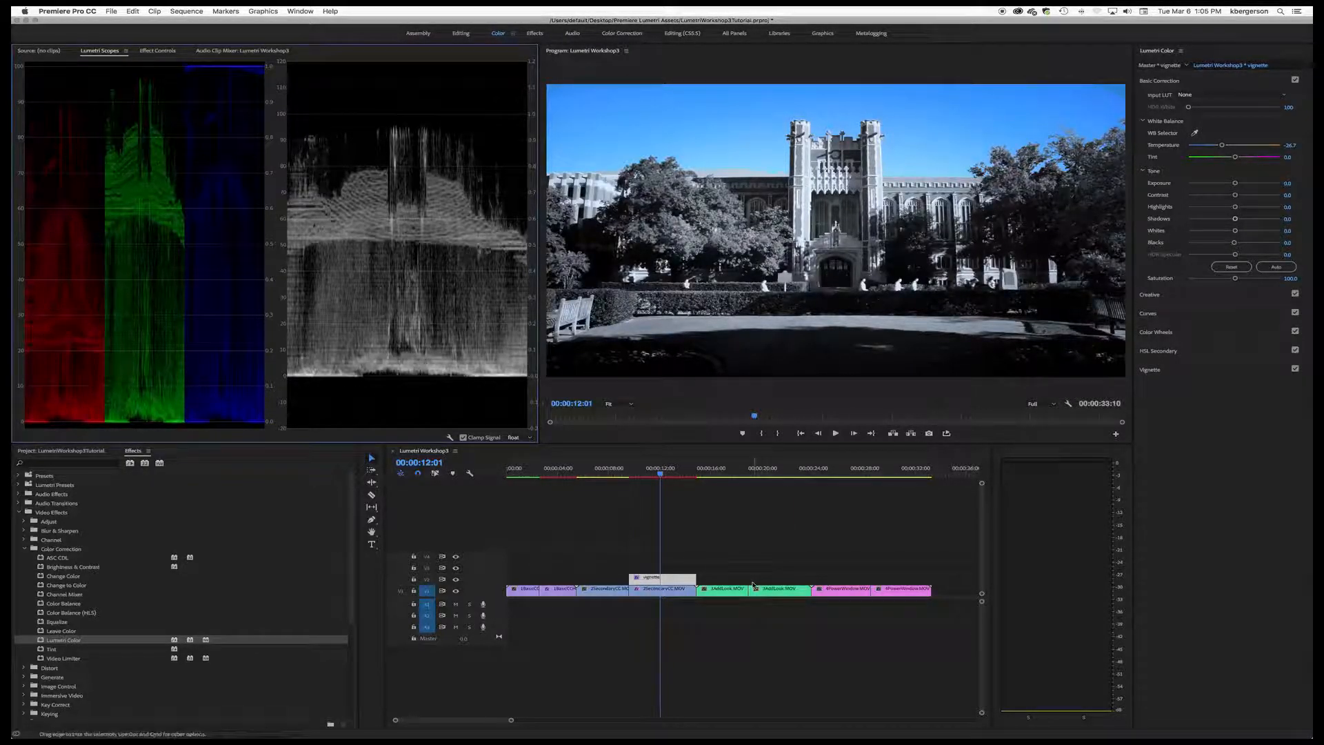
Step: Apply Lumetri Color to the second 3AddLook clip and set Temperature to -41.1, Exposure -0.6, Whites -3.3 and Blacks -2.2
left_click(773, 471)
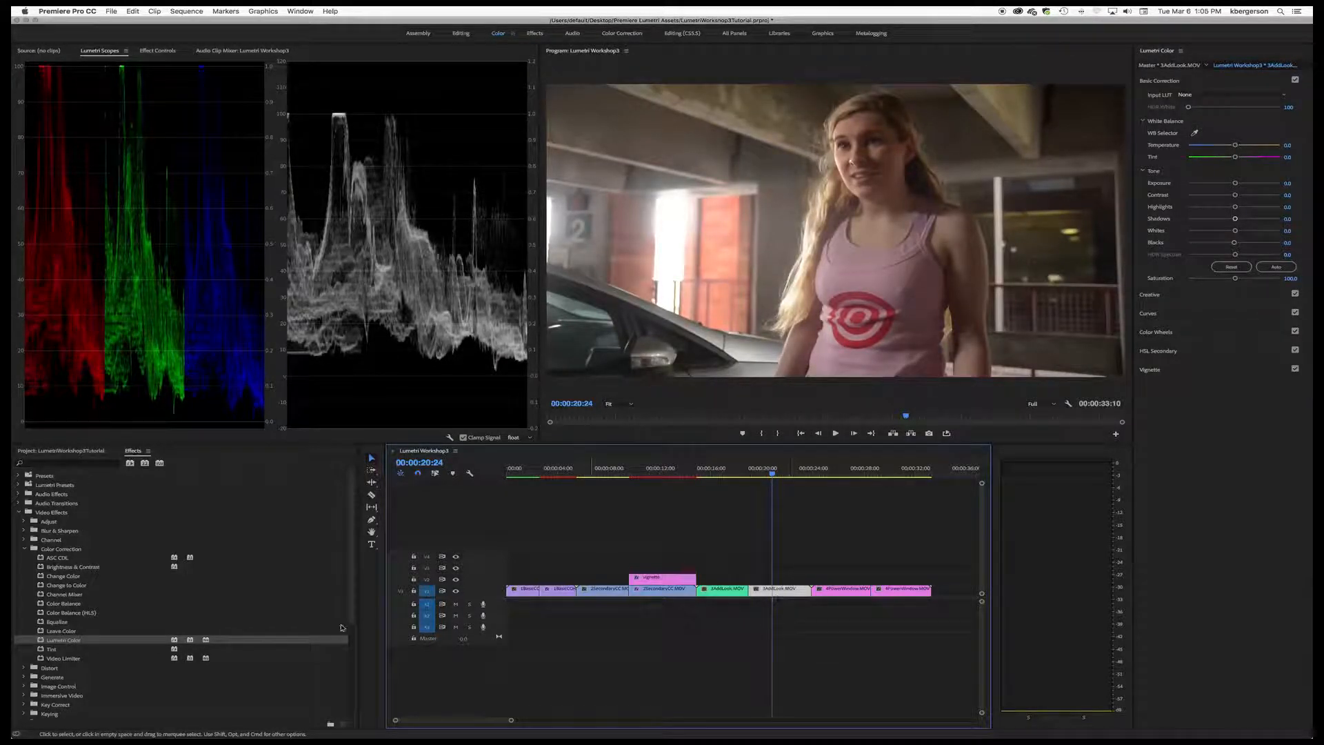
left_click_drag(43, 641, 788, 594)
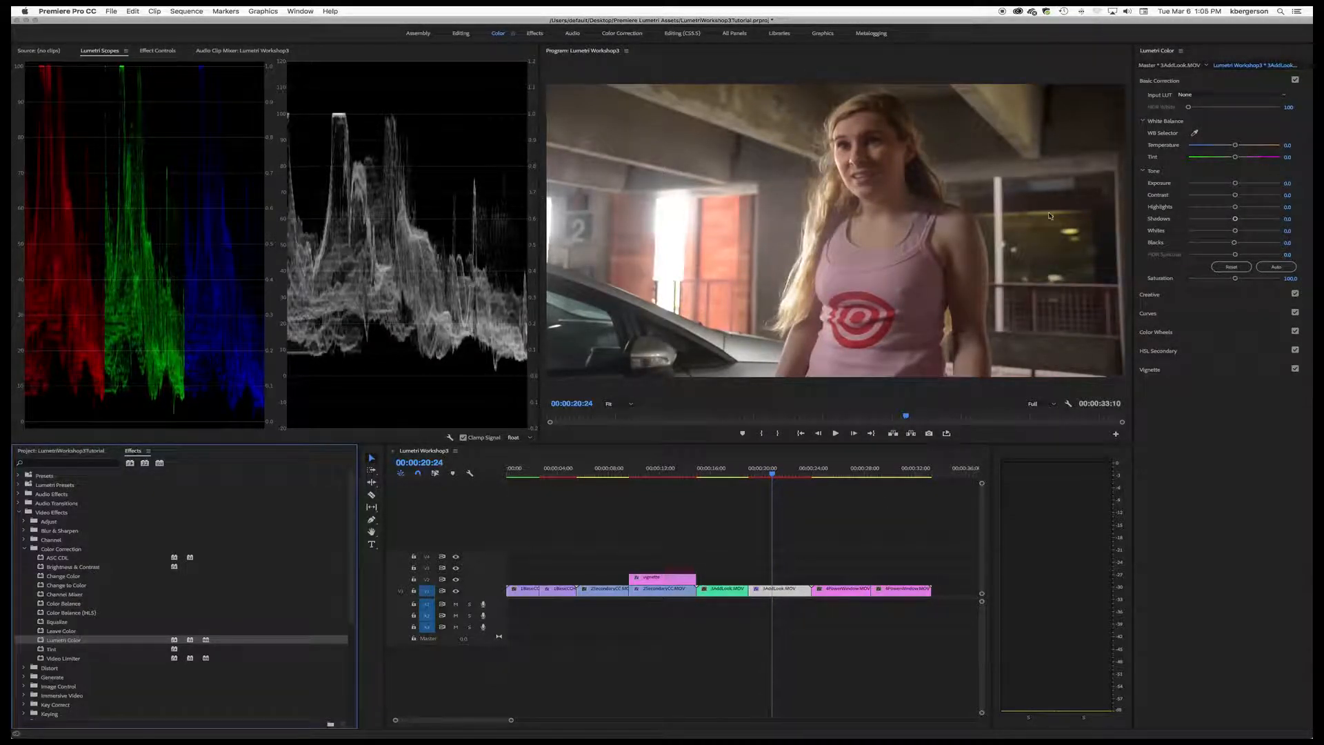
left_click_drag(1235, 242, 1233, 245)
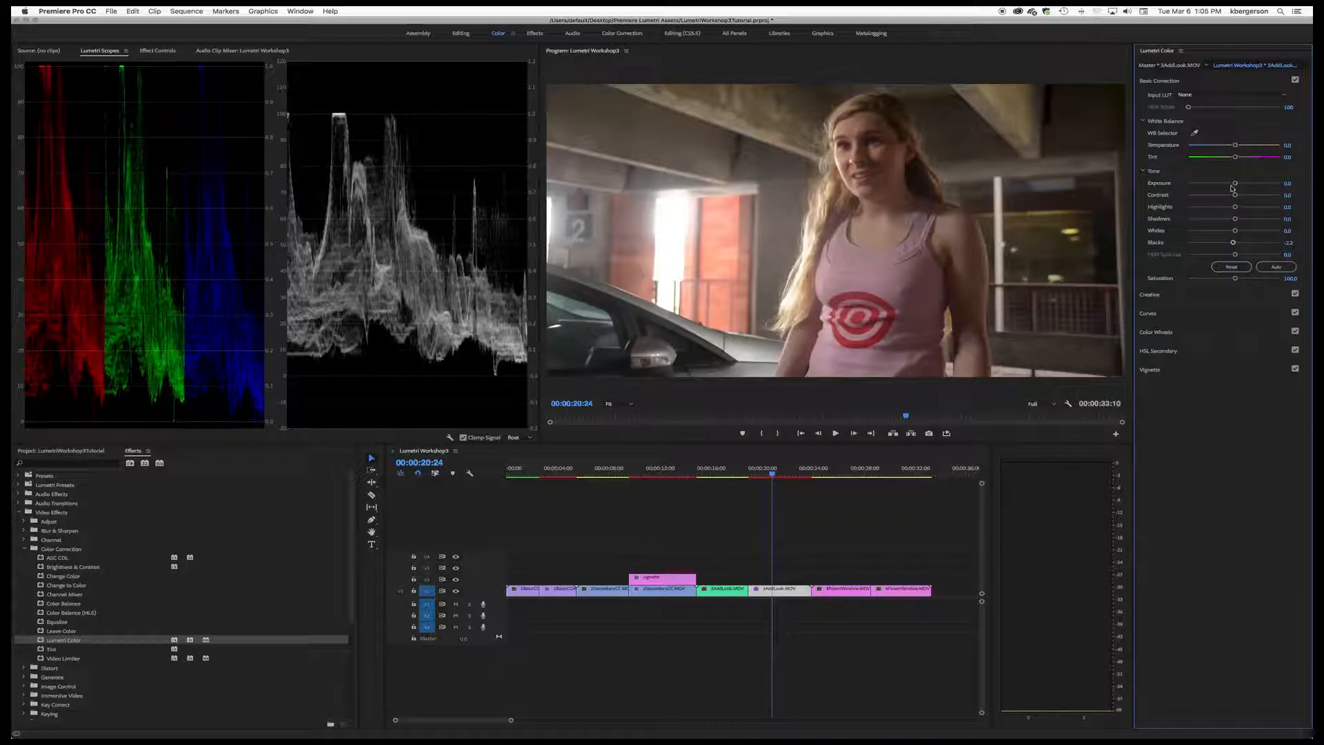
mouse_move(1237, 235)
left_mouse_down()
mouse_move(1222, 235)
mouse_move(1233, 234)
left_mouse_up()
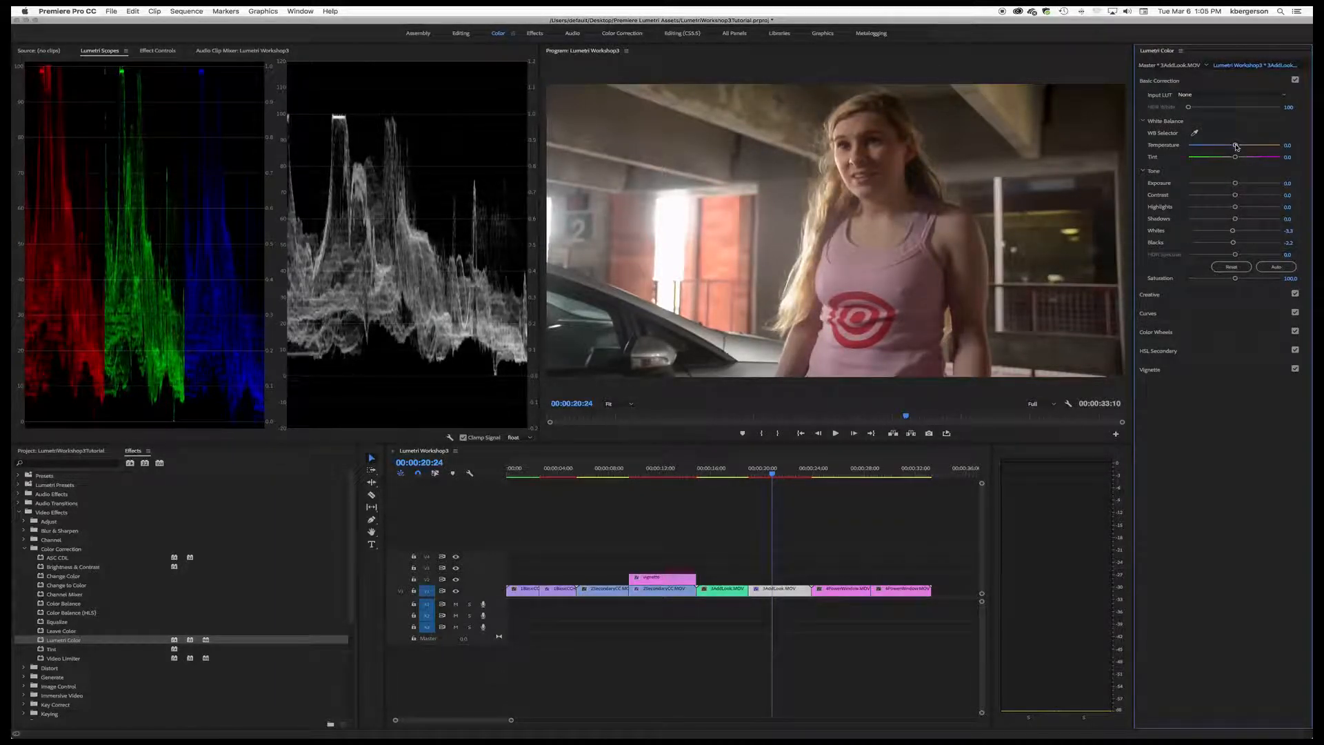
left_click_drag(1235, 146, 1215, 148)
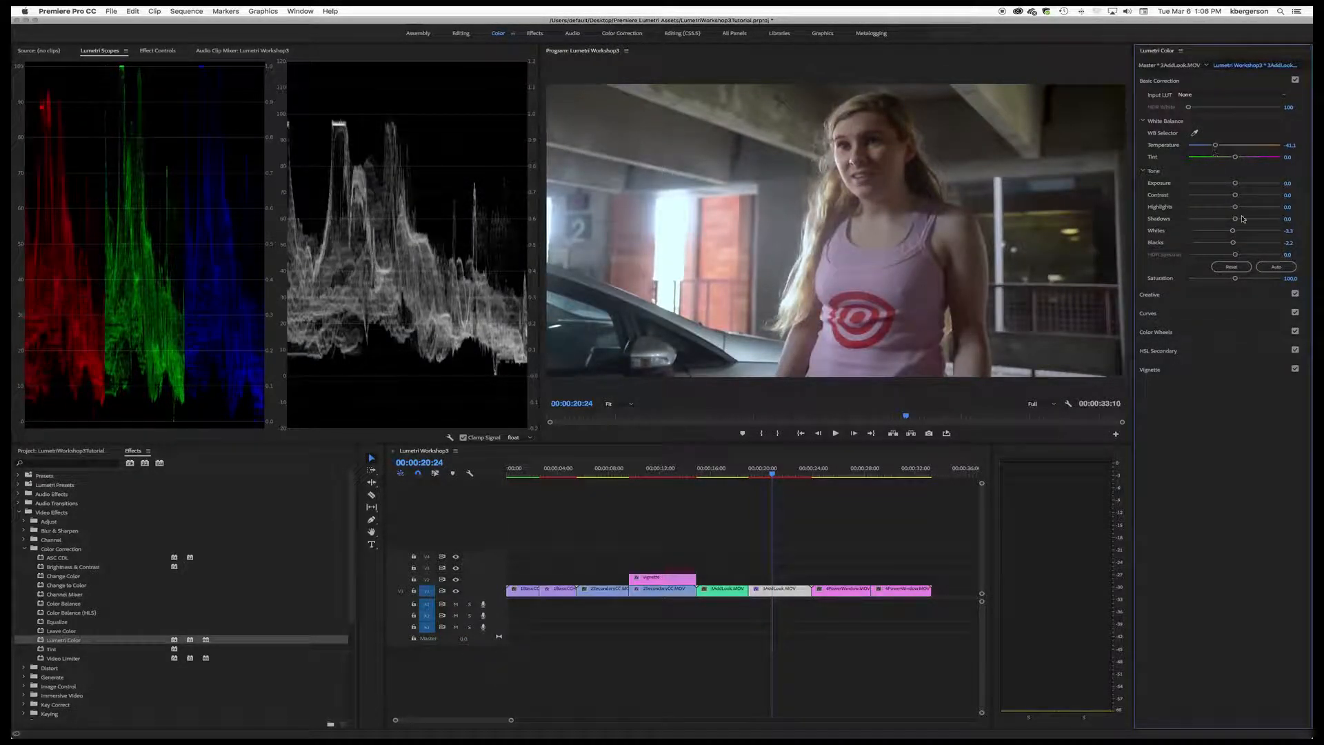
left_click_drag(1231, 184, 1228, 184)
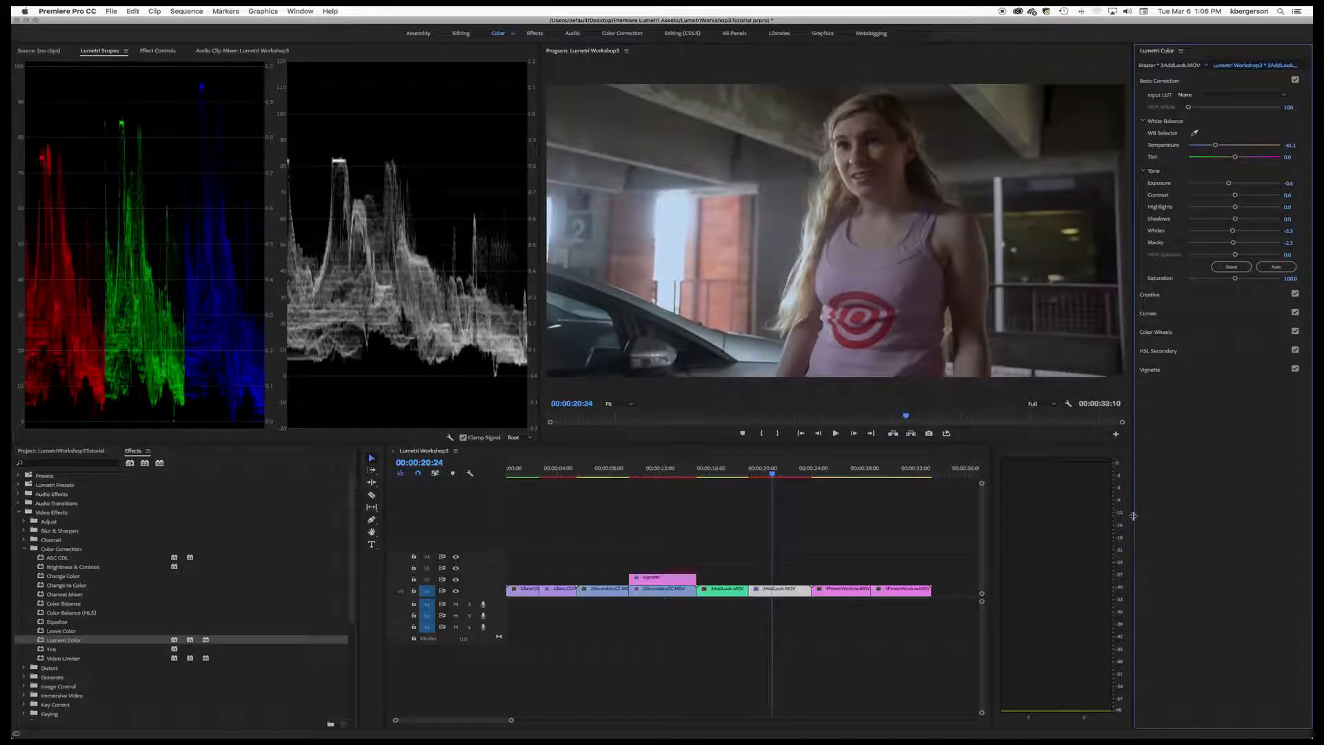
Step: Browse the Creative look previews for the 3AddLook clip, from the Fuji film stocks through to the monochrome Kodak looks
left_click(1212, 295)
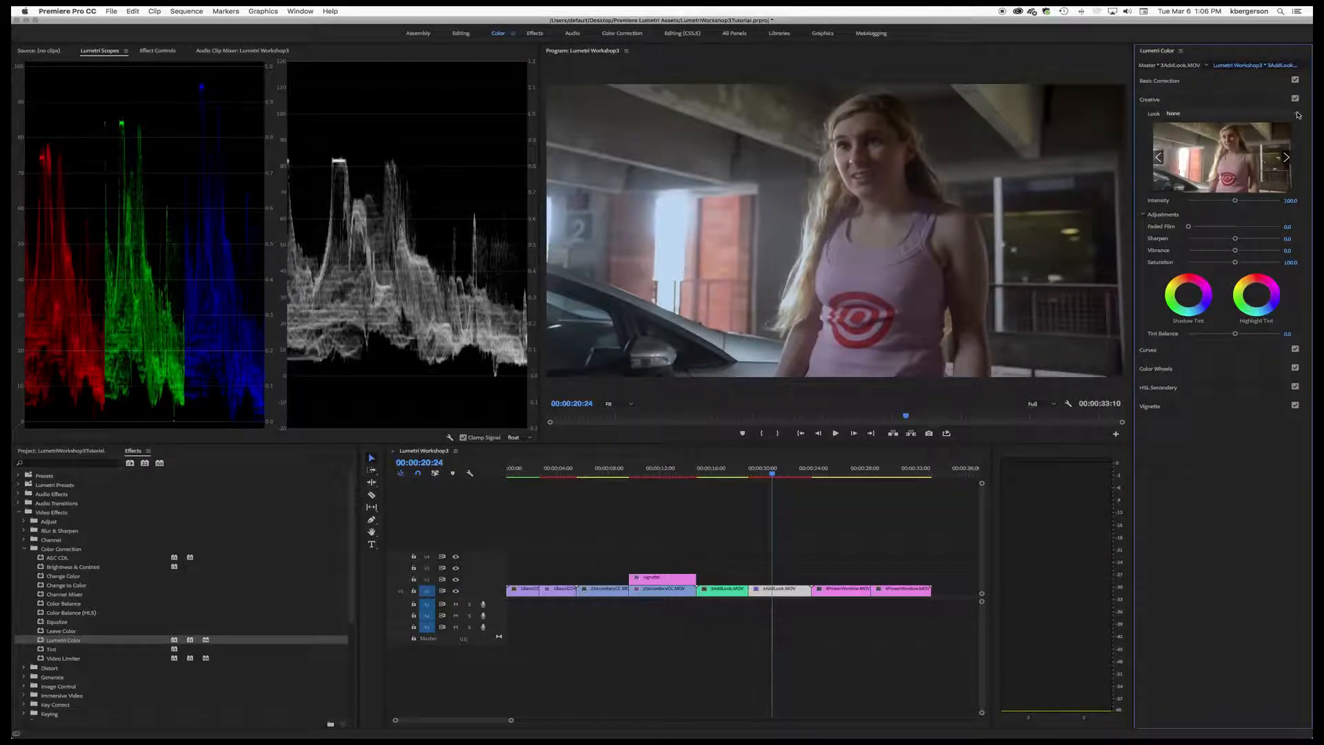
left_click(1286, 158)
left_click(1286, 158)
left_click(1286, 157)
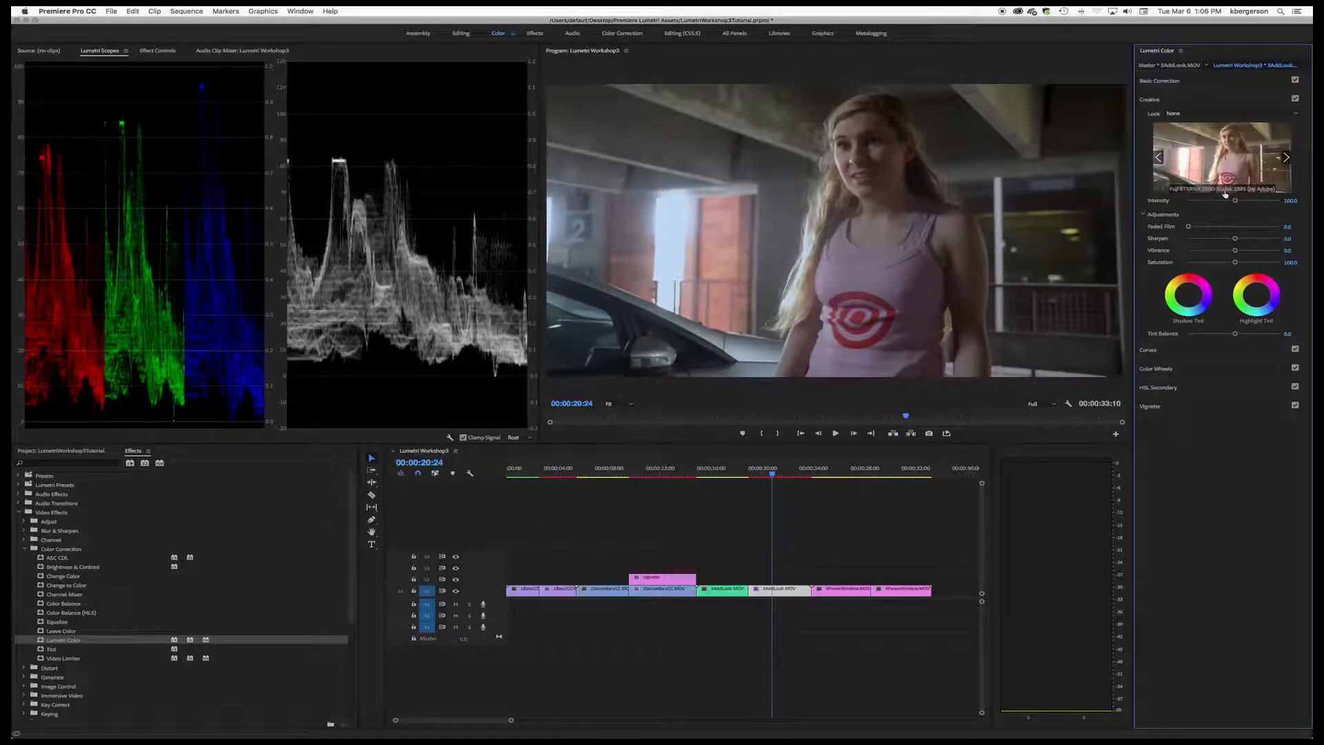
left_click(1286, 158)
left_click(1286, 158)
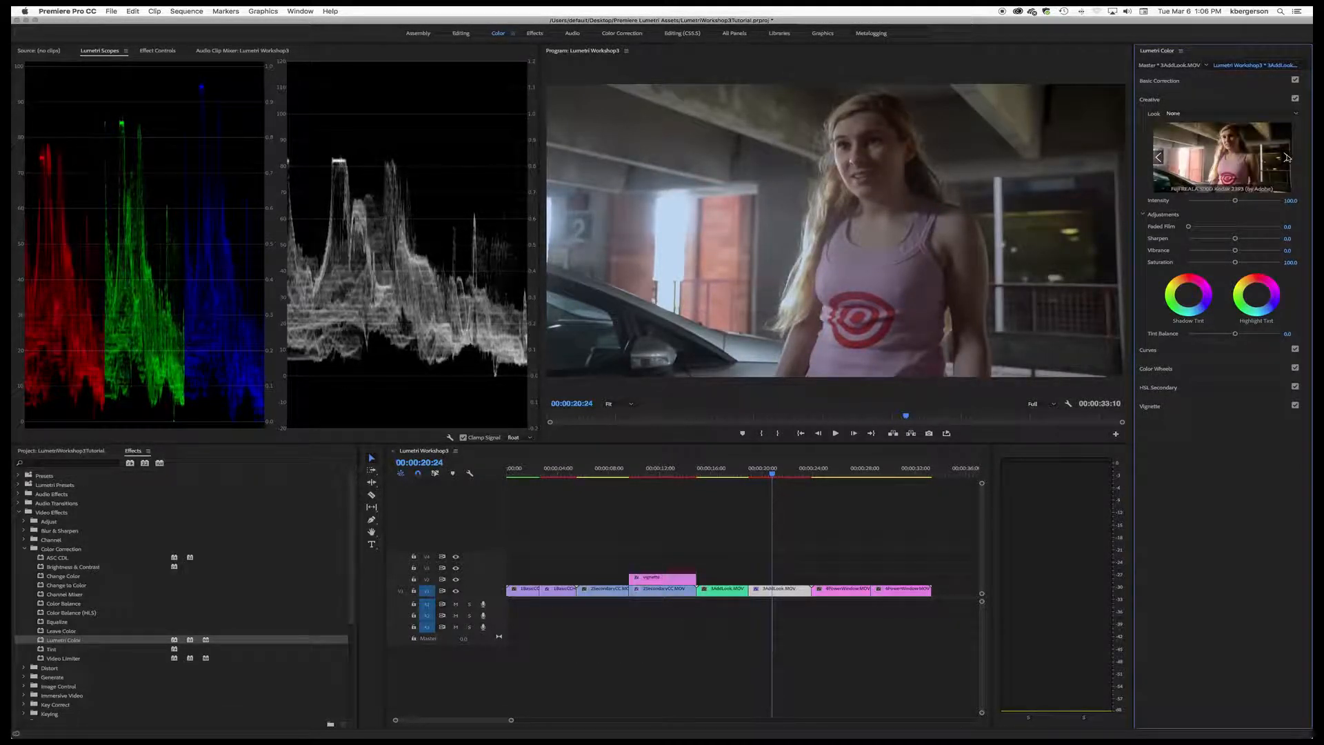
left_click(1286, 158)
left_click(1286, 157)
left_click(1286, 158)
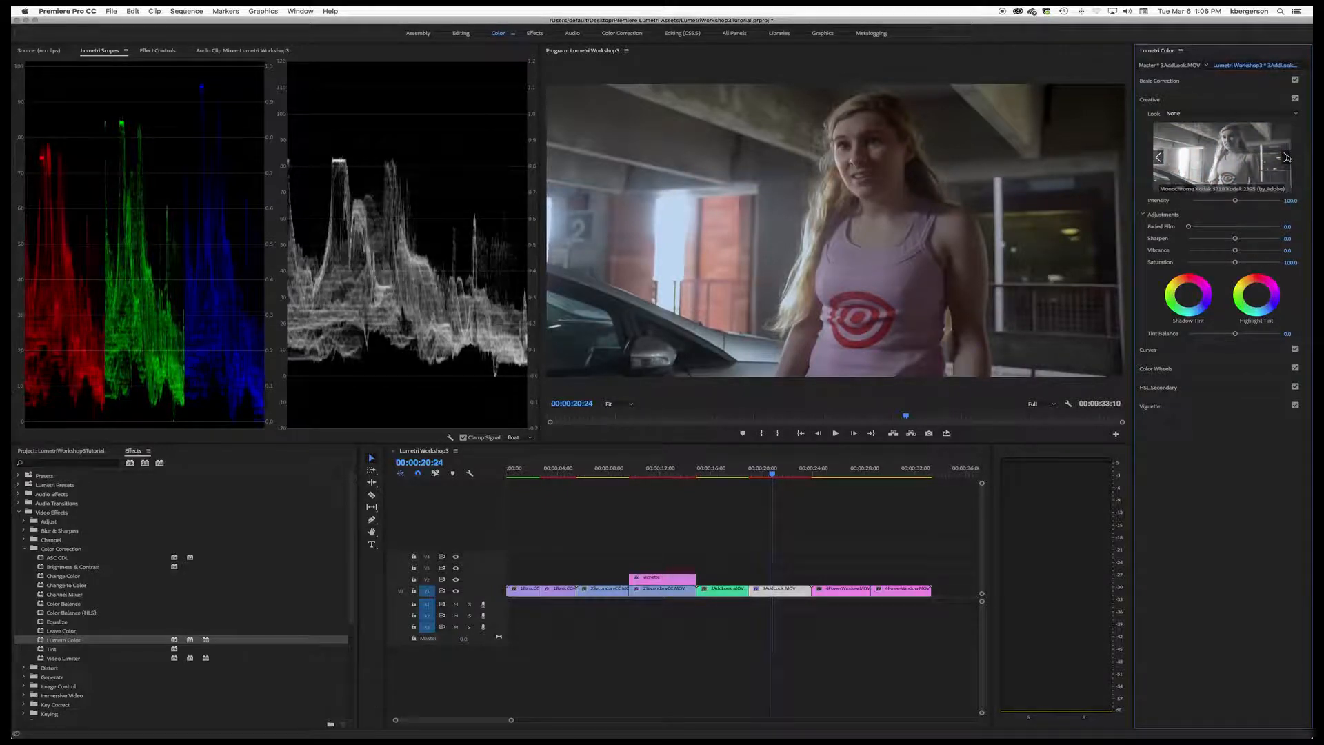
Step: Apply the SL BLUE DAYNITE look to the 3AddLook clip and reduce its Intensity to about 80
left_click(1296, 114)
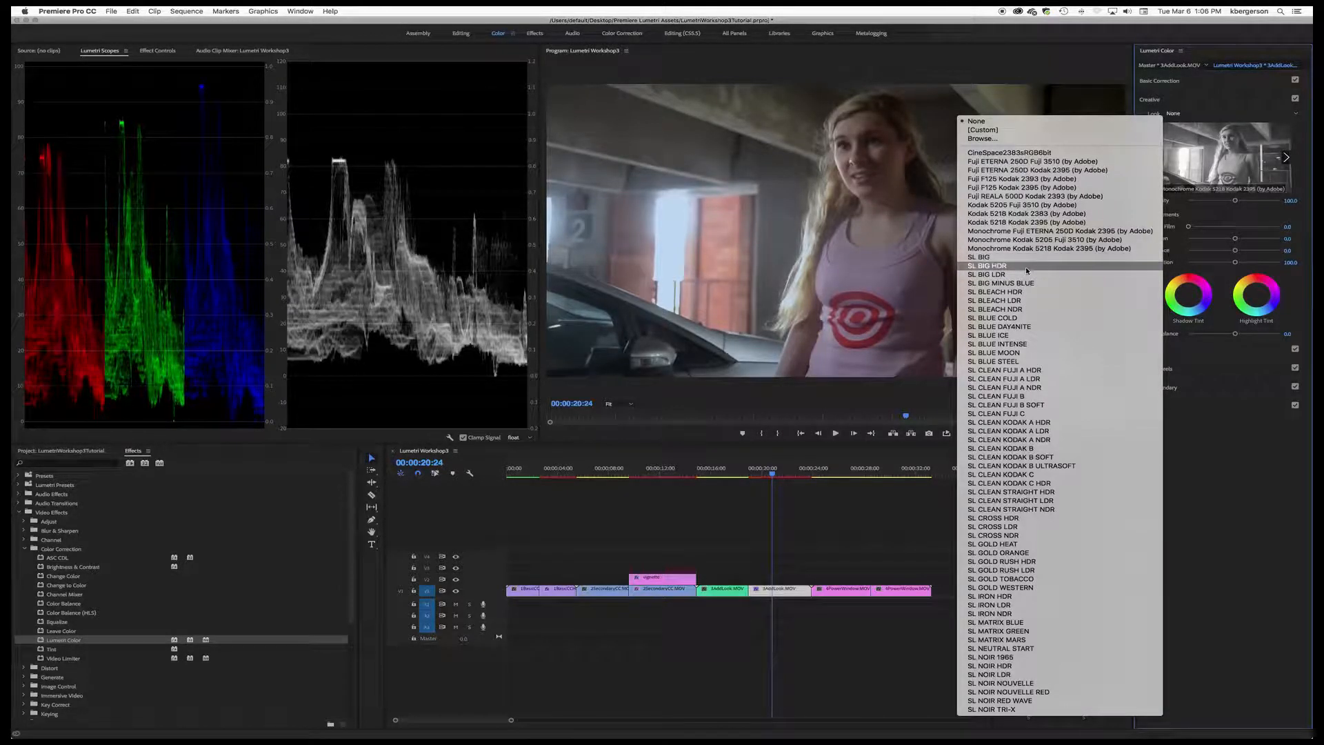
left_click(992, 330)
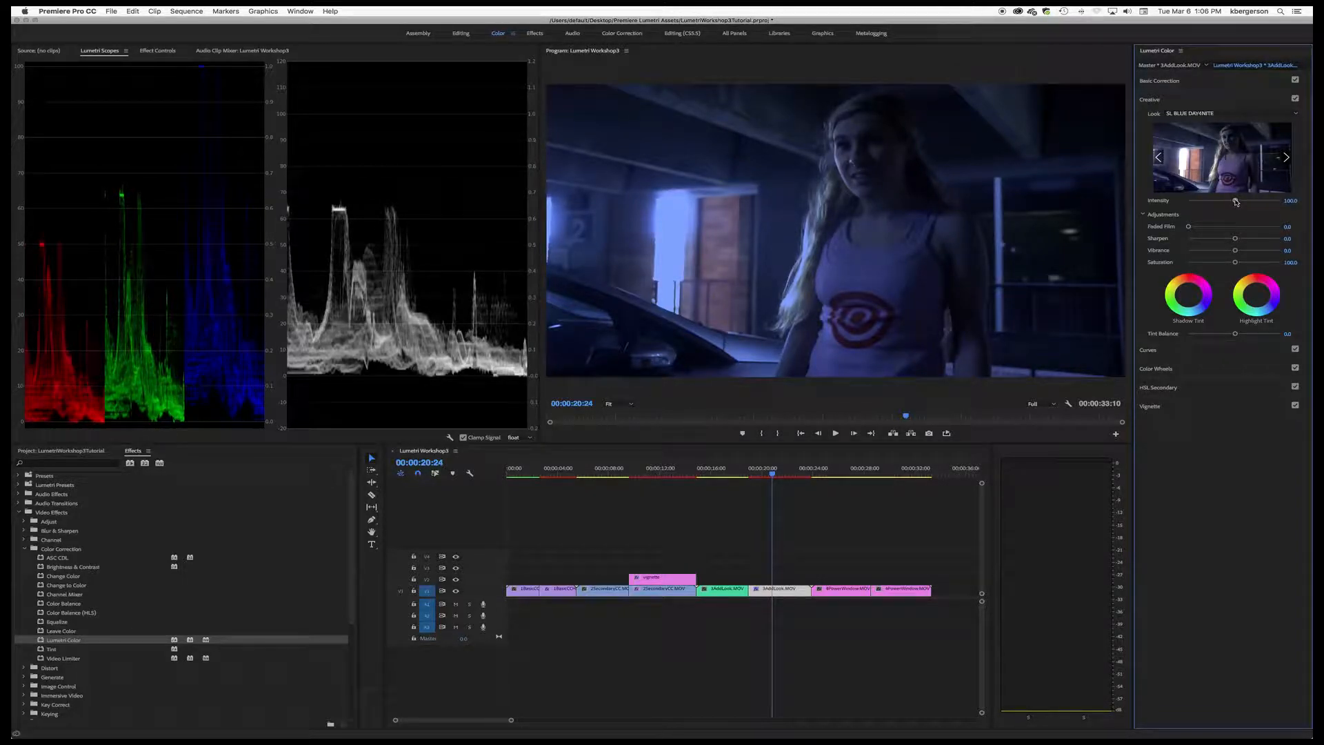
left_click_drag(1237, 202, 1225, 204)
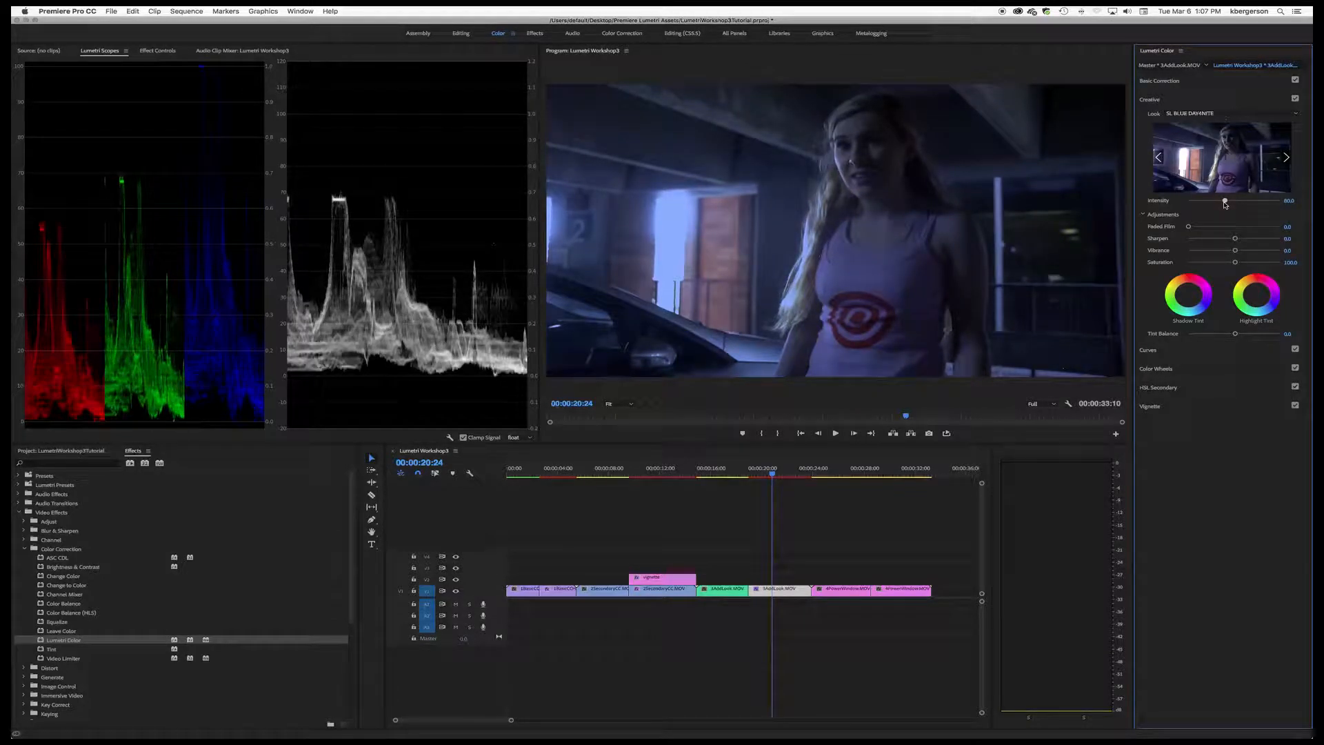
Step: Shape a soft vignette on the 3AddLook clip with Amount -1.9, Midpoint about 26 and Feather about 63.9
left_click(1223, 409)
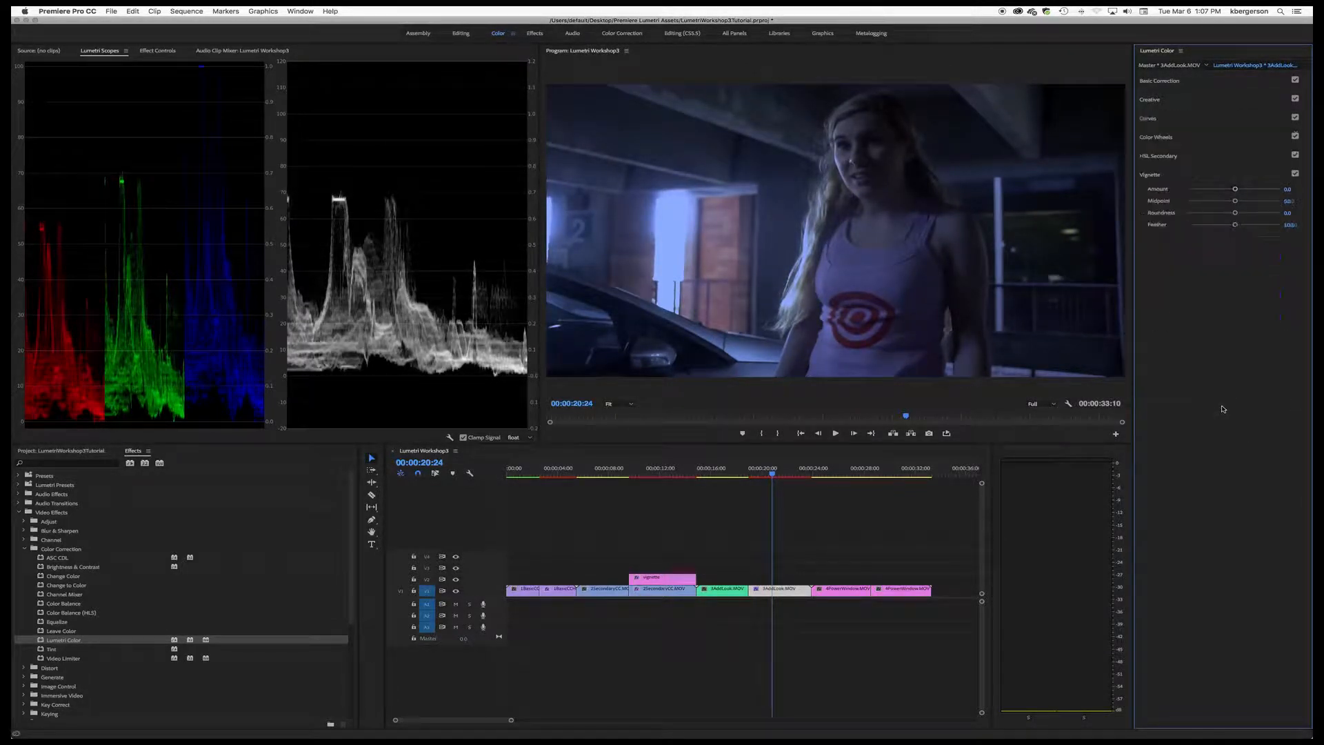
left_click_drag(1235, 225, 1180, 230)
left_click_drag(1235, 188, 1212, 203)
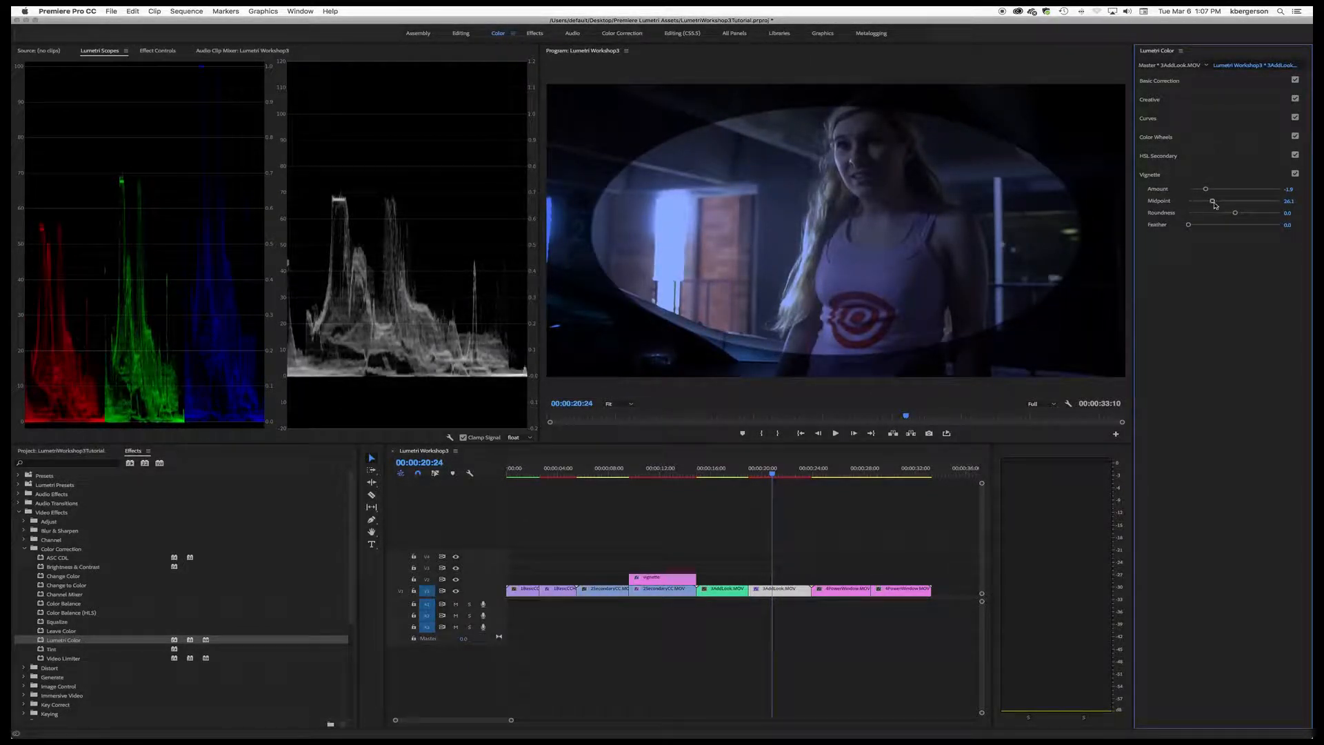
mouse_move(1235, 213)
left_mouse_down()
mouse_move(1212, 215)
mouse_move(1234, 216)
left_mouse_up()
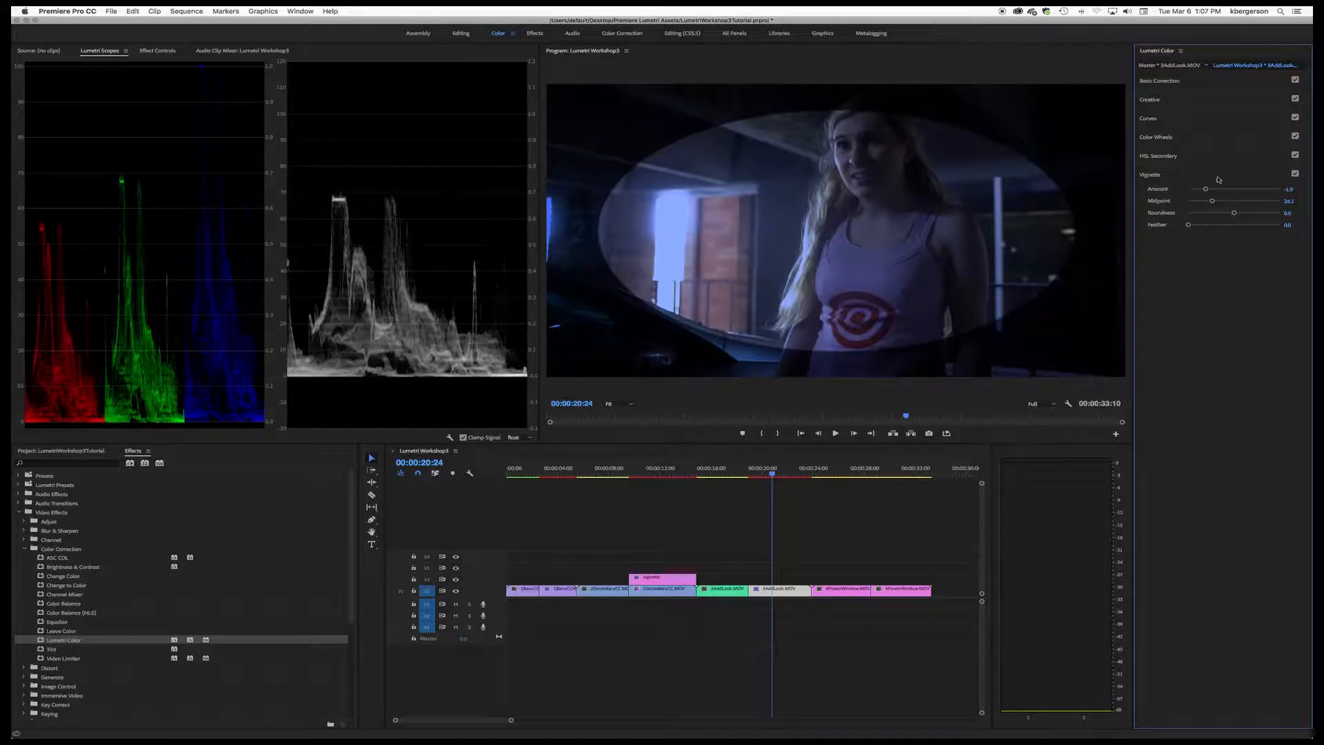
left_click_drag(1204, 191, 1203, 191)
left_click_drag(1188, 225, 1246, 228)
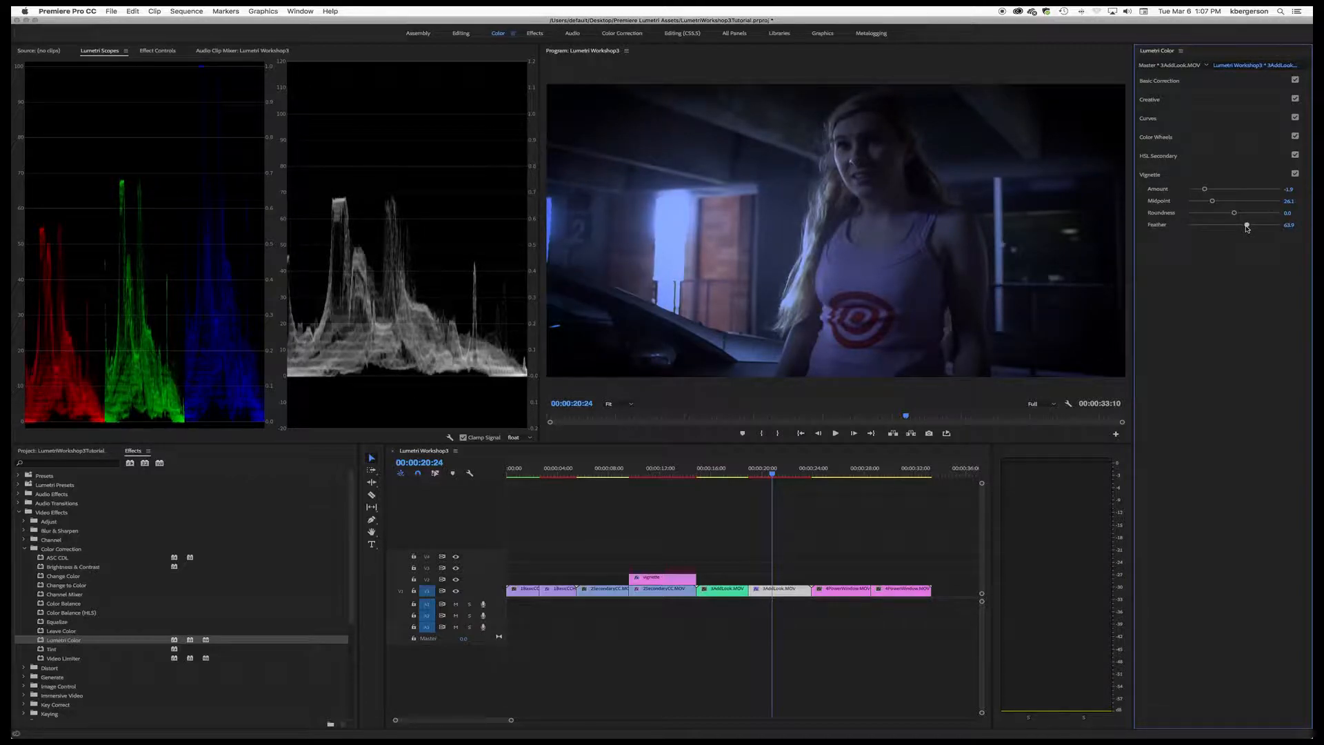
Step: Toggle the 3AddLook clip's vignette off and on to compare the parking garage shot with and without it
left_click(1295, 174)
left_click(1295, 175)
left_click(1295, 174)
left_click(1295, 174)
Step: Raise the 3AddLook clip's Shadows to 4.4 and Exposure to -0.5, and compare the shot with Basic Correction off and on
left_click(1201, 83)
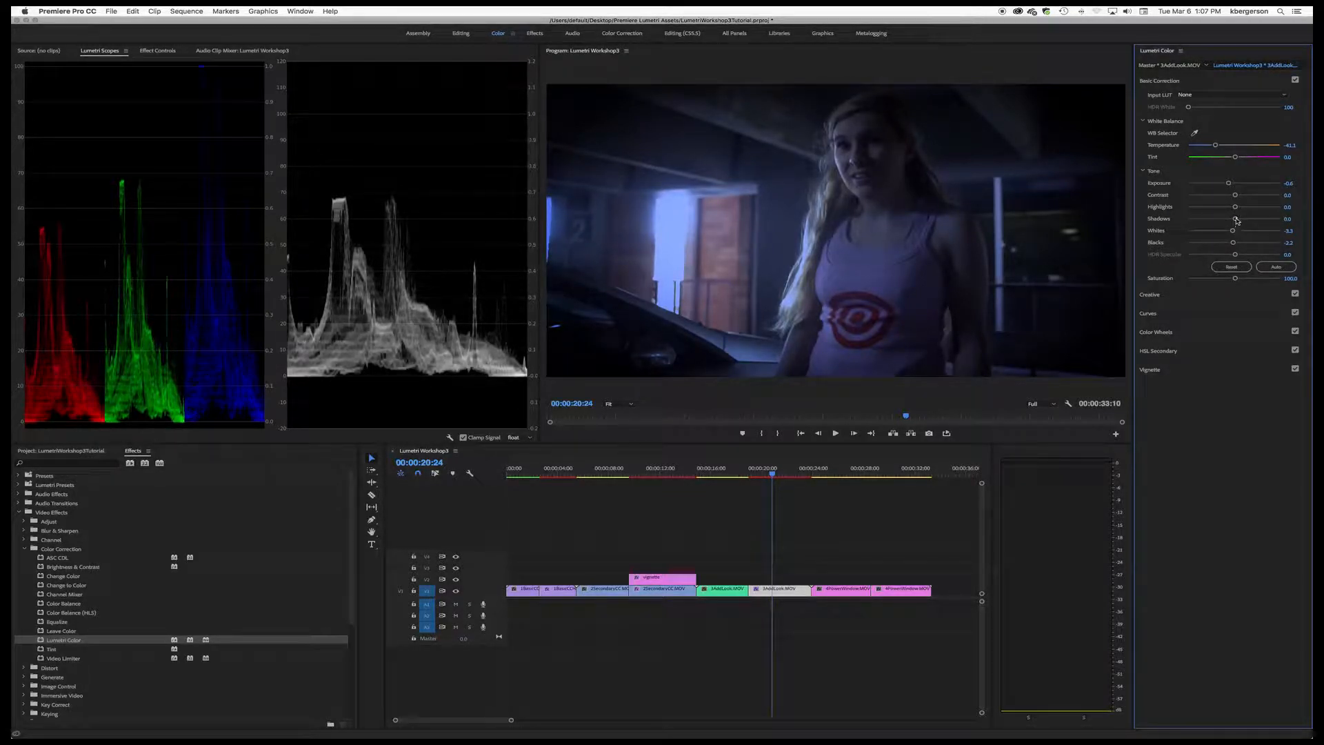
mouse_move(1236, 220)
left_mouse_down()
mouse_move(1226, 221)
mouse_move(1236, 221)
left_mouse_up()
left_click_drag(1231, 185, 1229, 185)
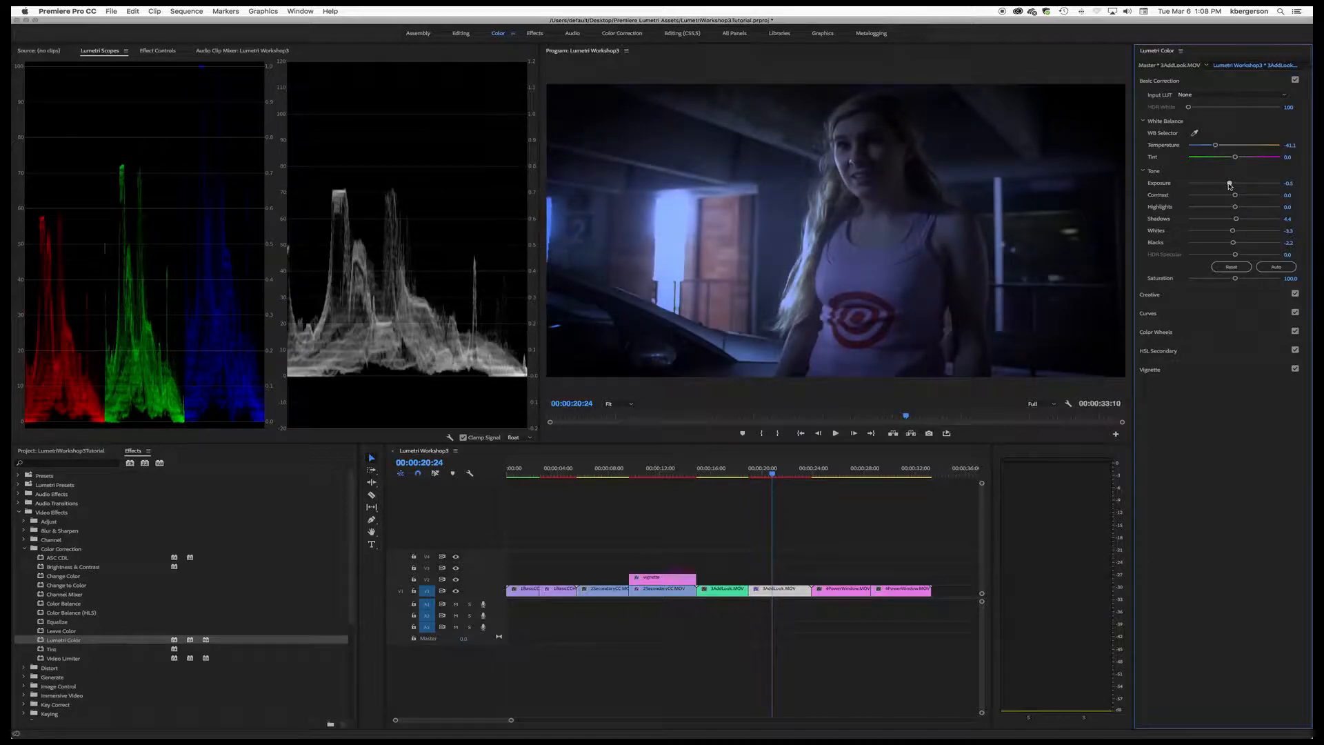
left_click(1295, 80)
left_click(1295, 80)
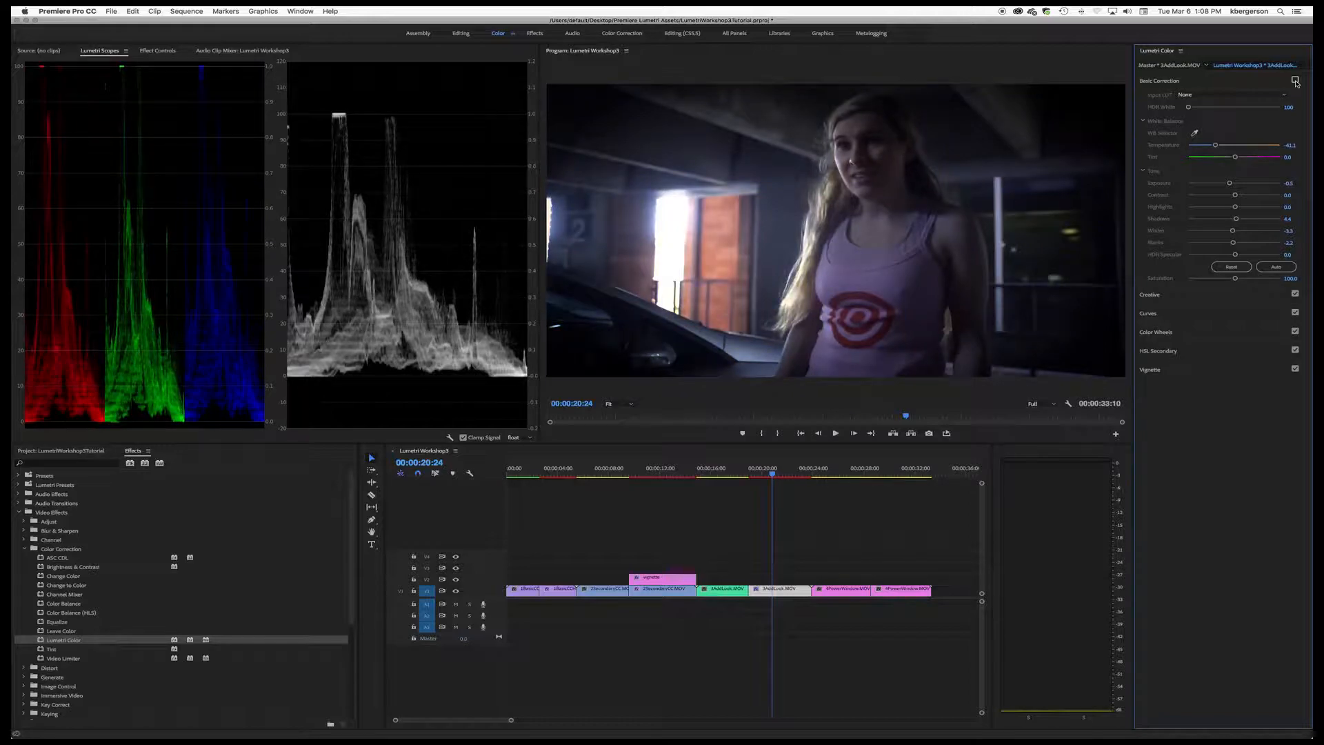
left_click(1295, 80)
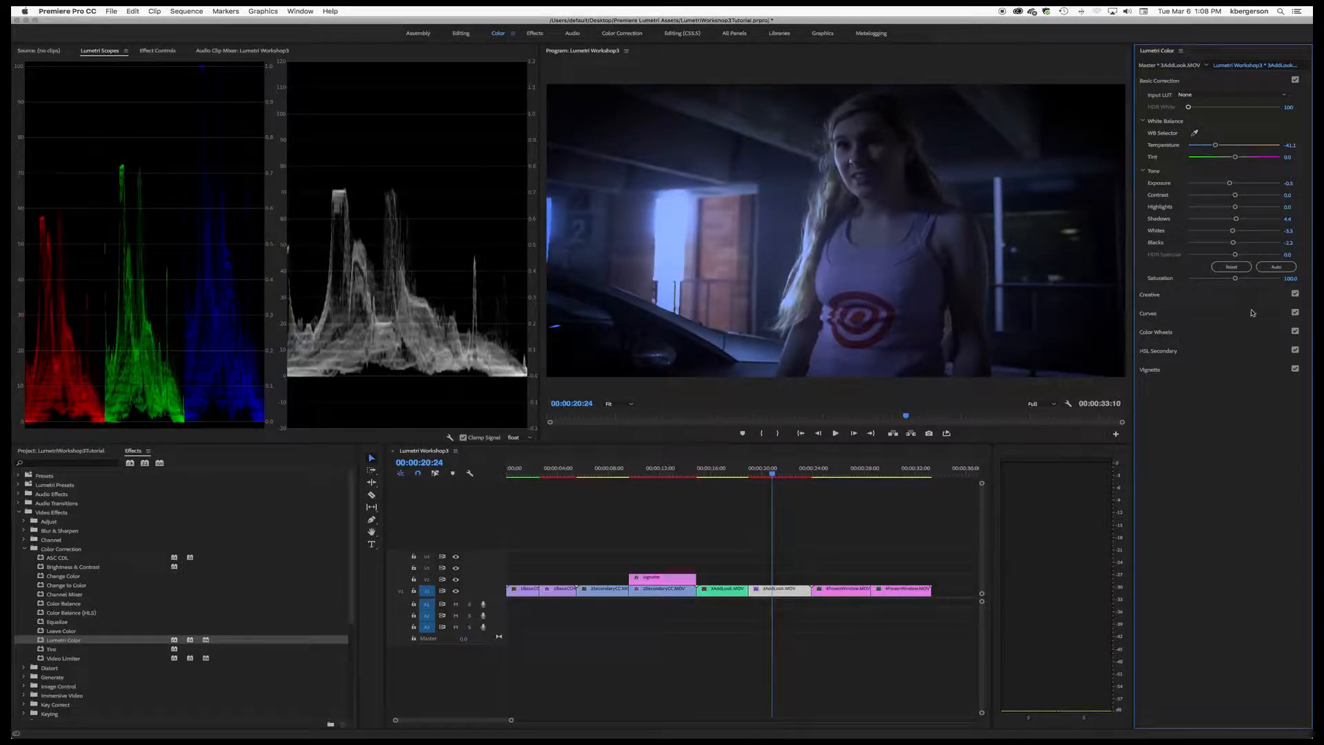
Step: White-balance the second 4PowerWindow clip from the man's white hat and refine it to Temperature -37.8 and Tint about 16
left_click(896, 471)
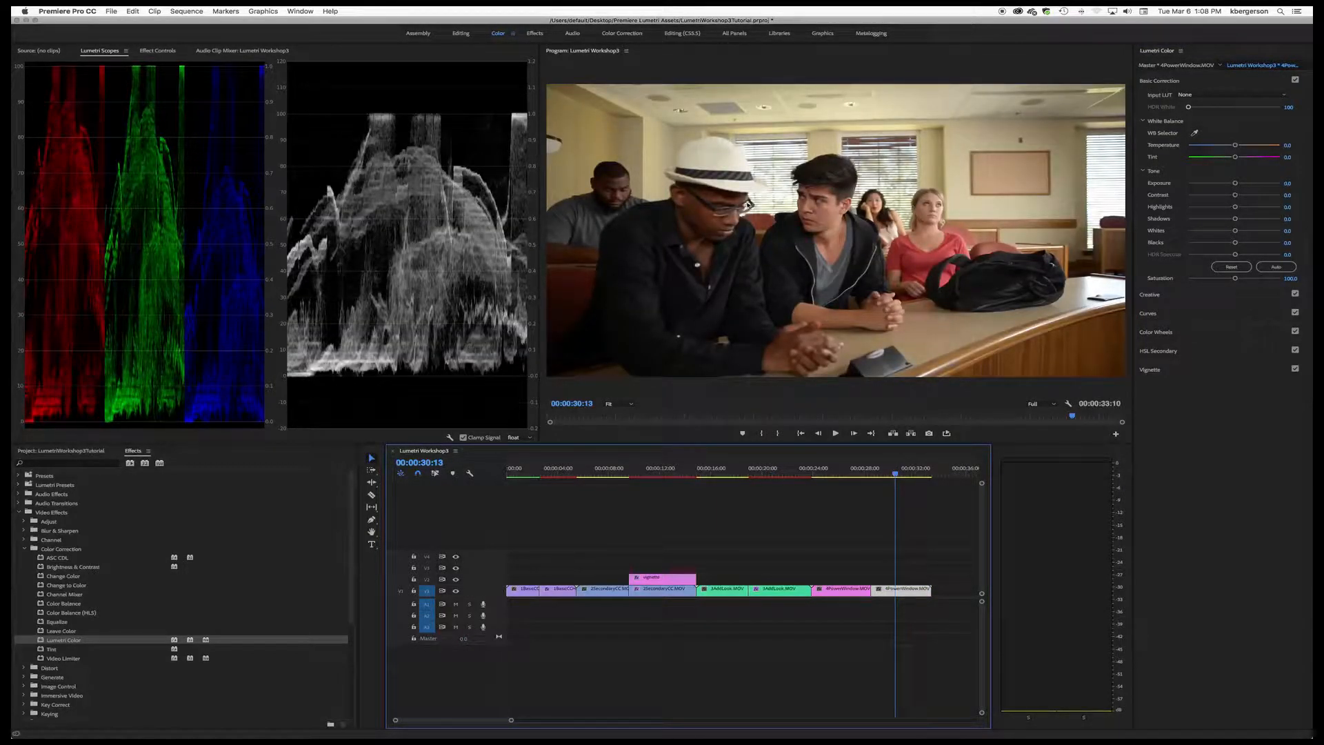
left_click(1195, 134)
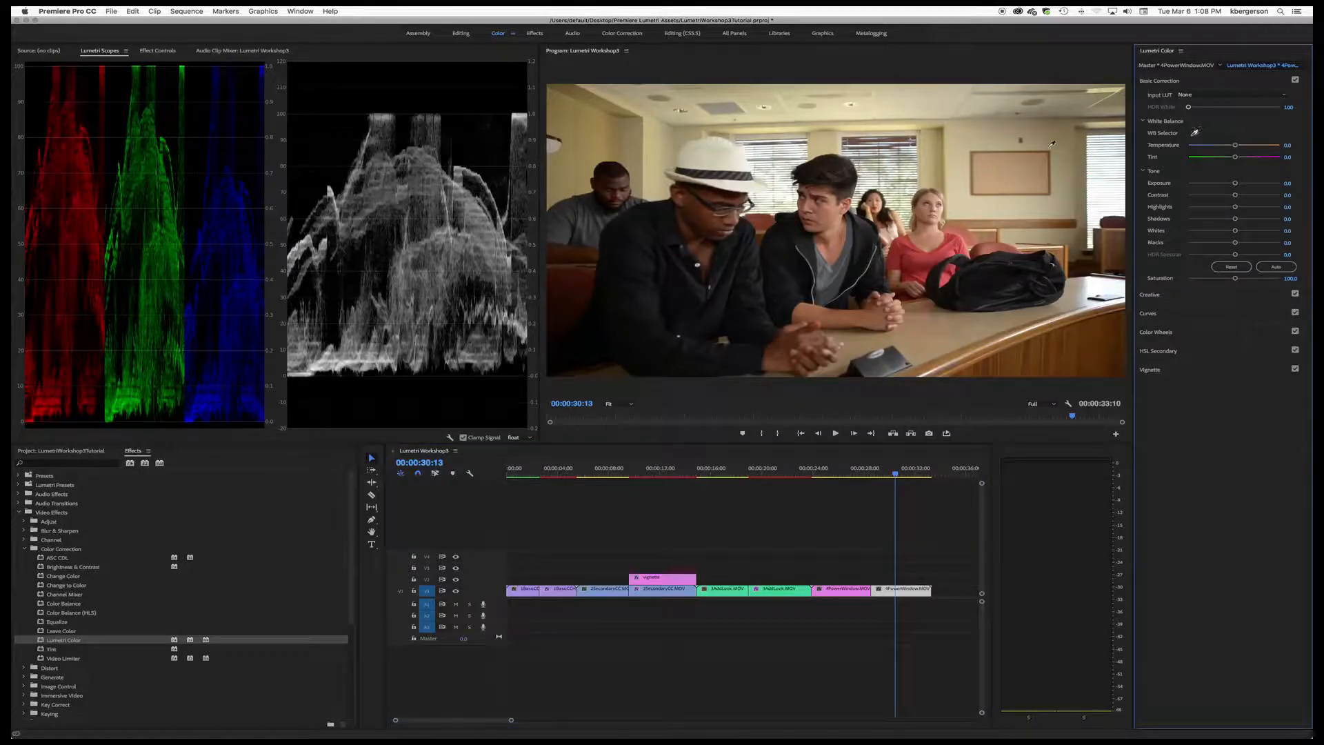
left_click(736, 157)
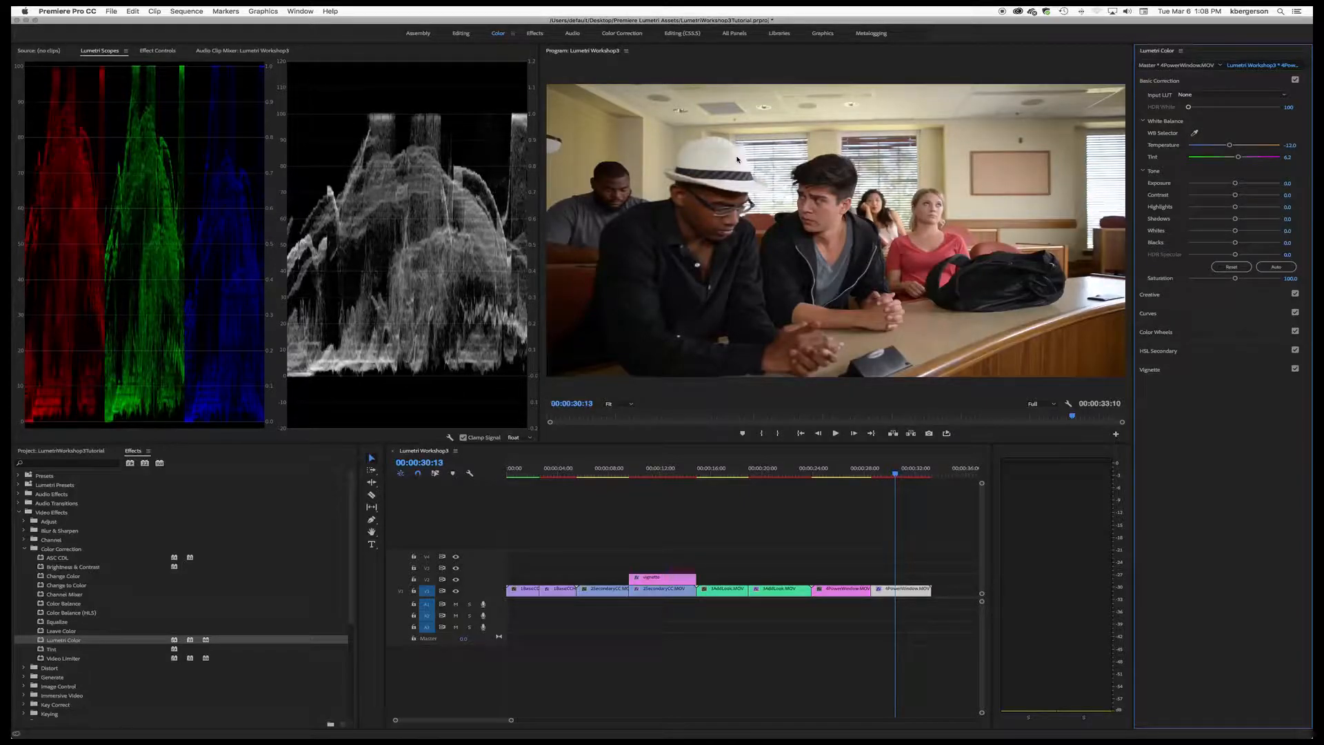
left_click(1295, 81)
left_click(1295, 81)
left_click(1295, 81)
left_click(1295, 80)
left_click_drag(1232, 147, 1217, 147)
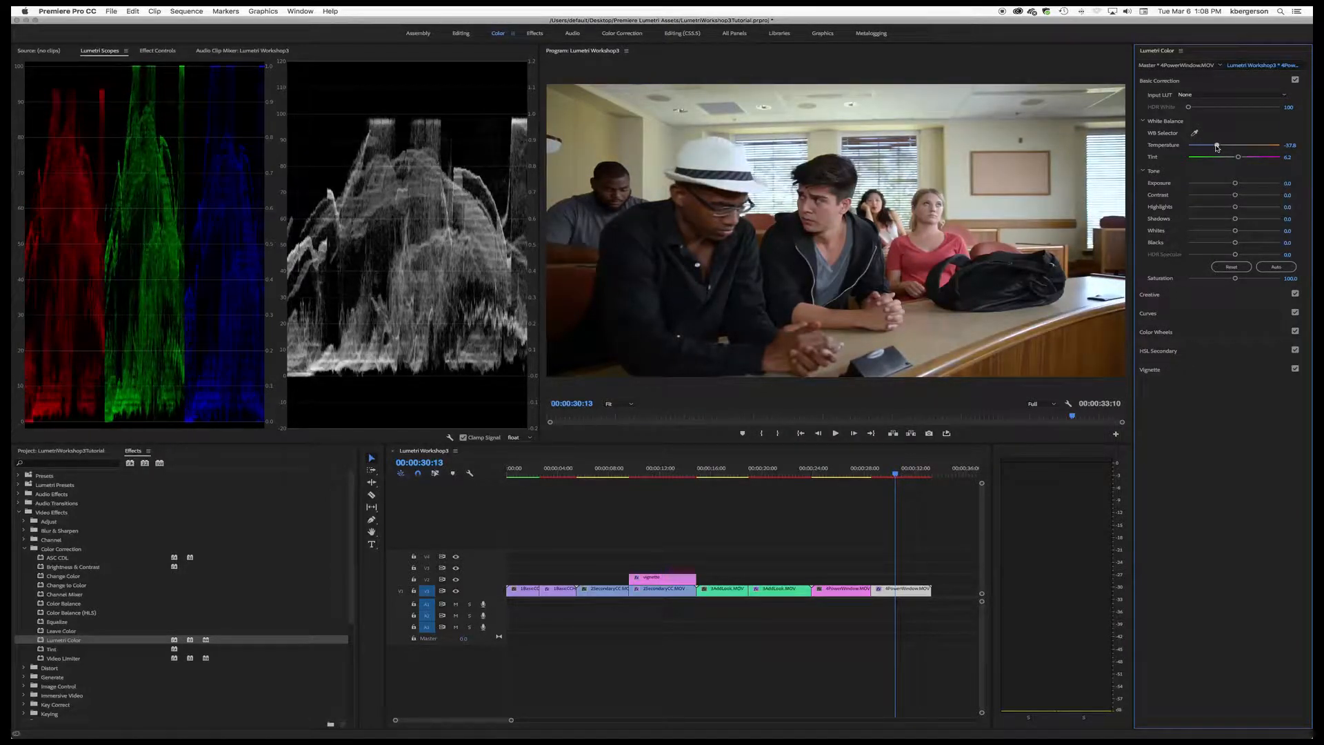
left_click_drag(1238, 157, 1242, 158)
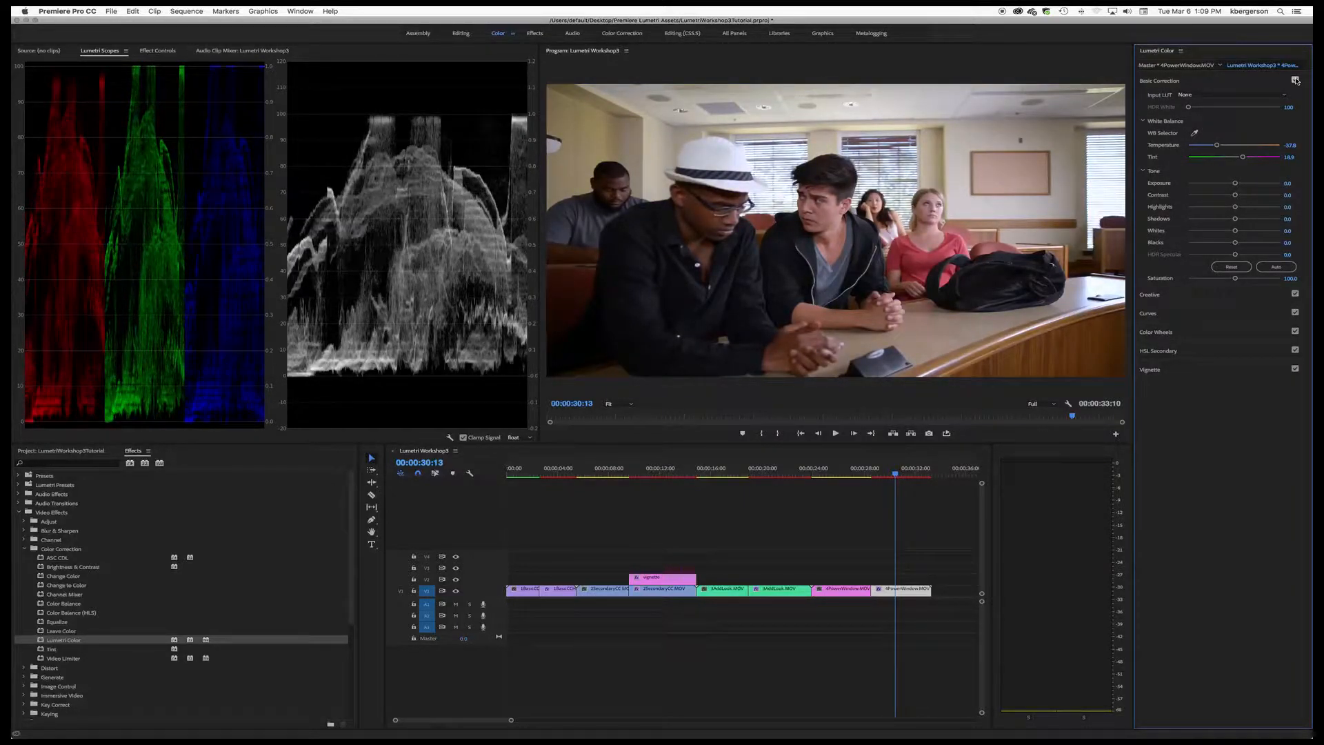
Step: Add a vignette to the 4PowerWindow clip with Amount -1.7, Midpoint about 26 and Feather 51.7, and compare it off and on
left_click(1232, 372)
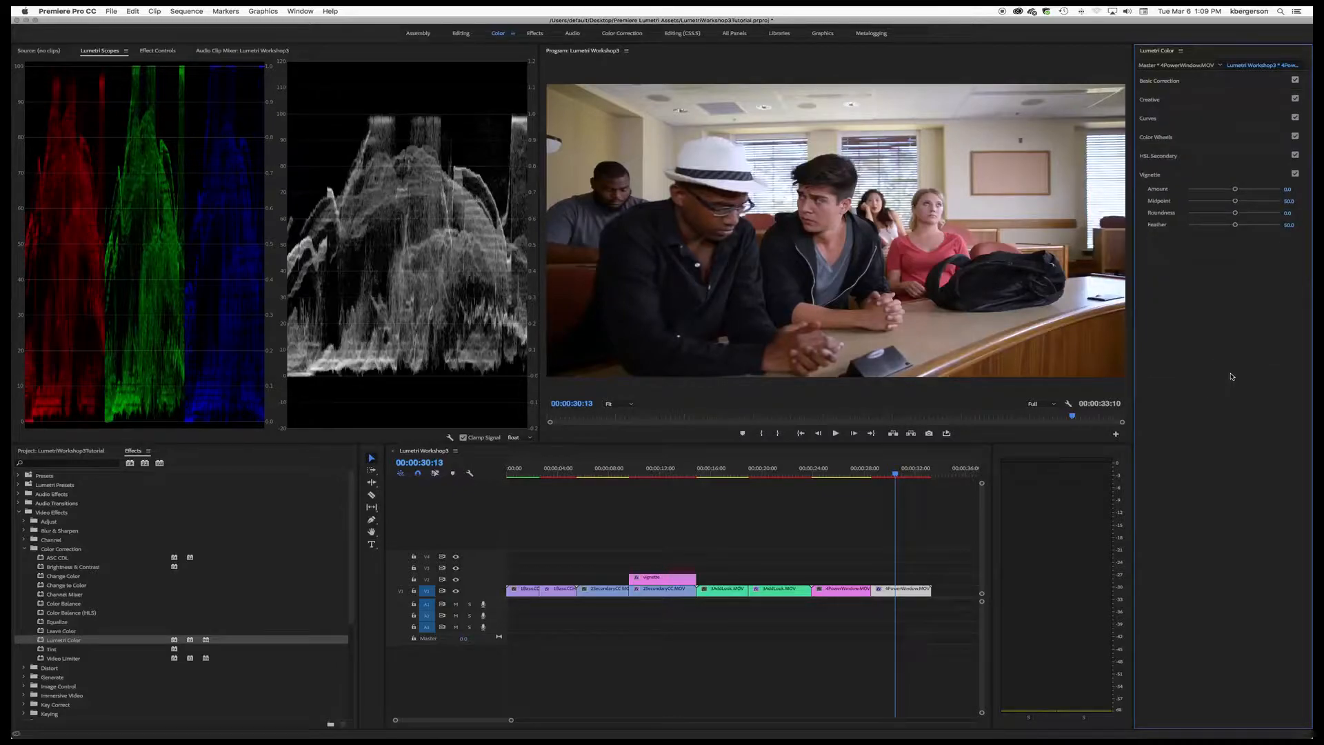
left_click_drag(1233, 225, 1211, 204)
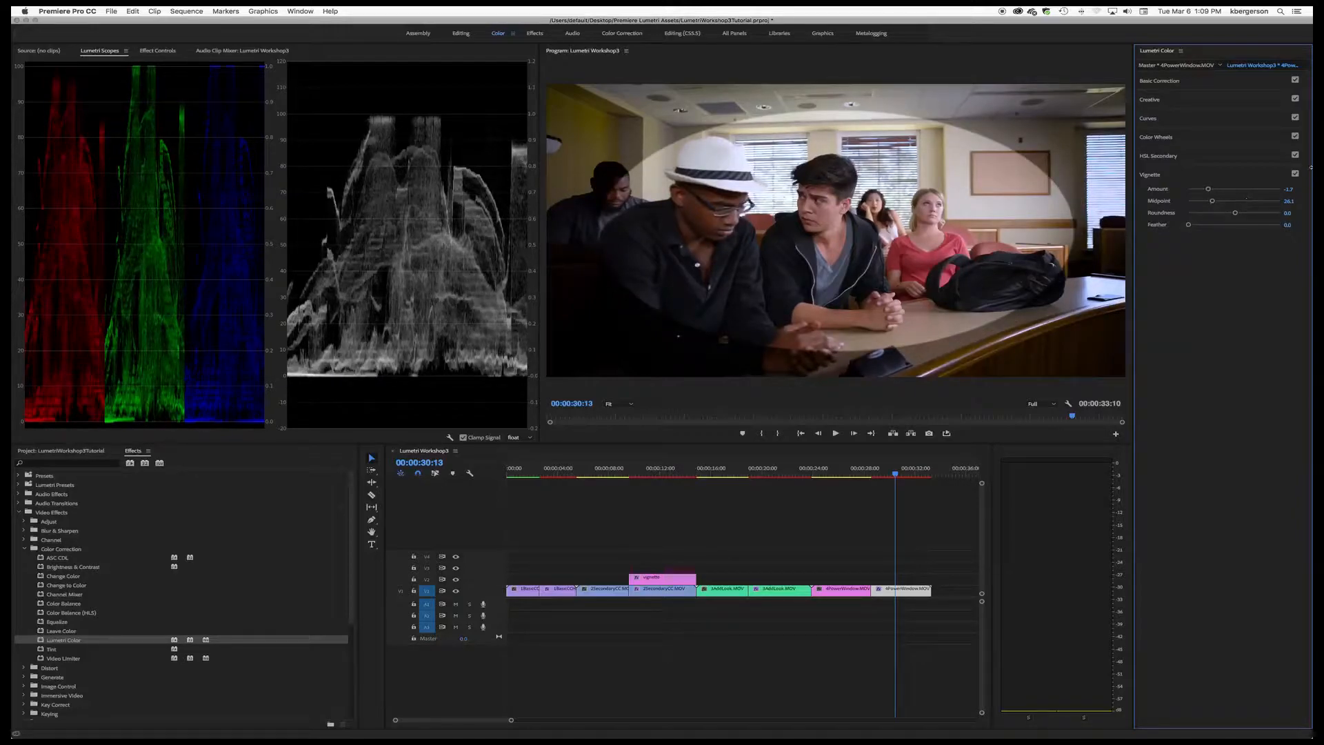
left_click_drag(1188, 225, 1235, 229)
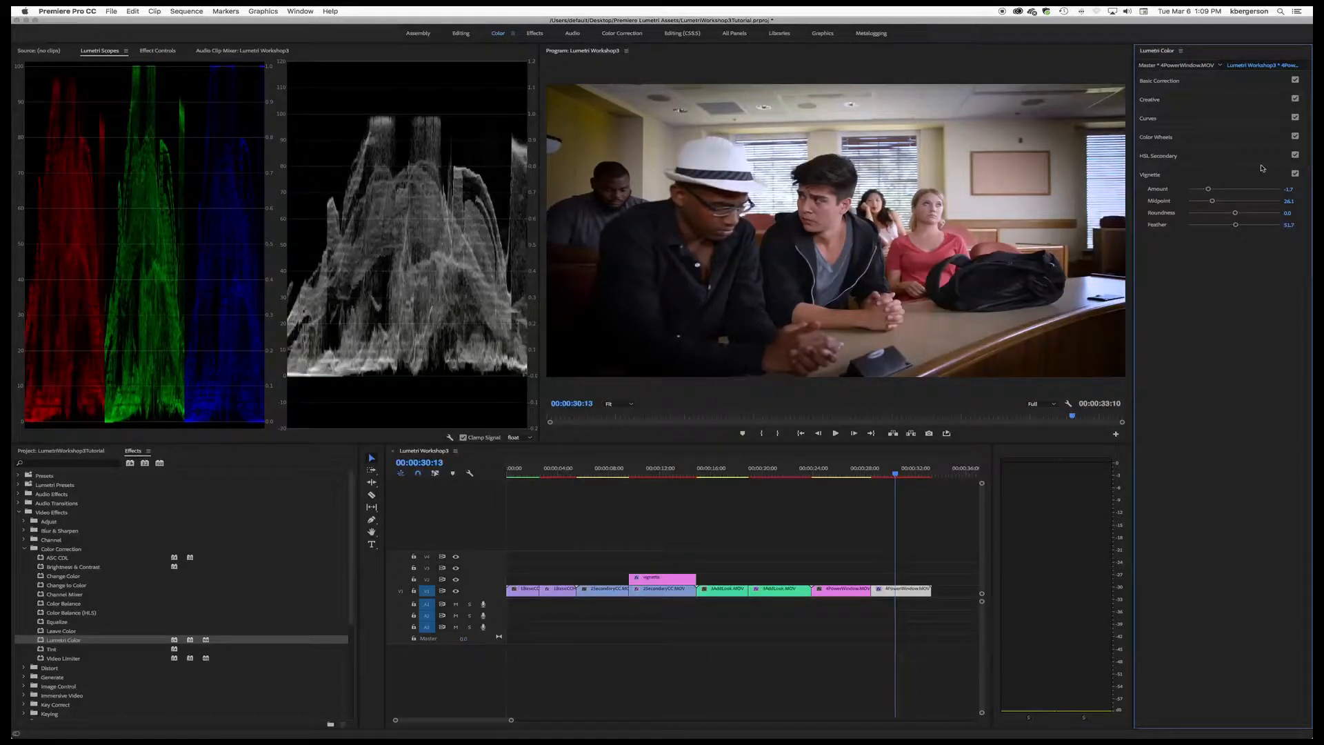
left_click(1296, 173)
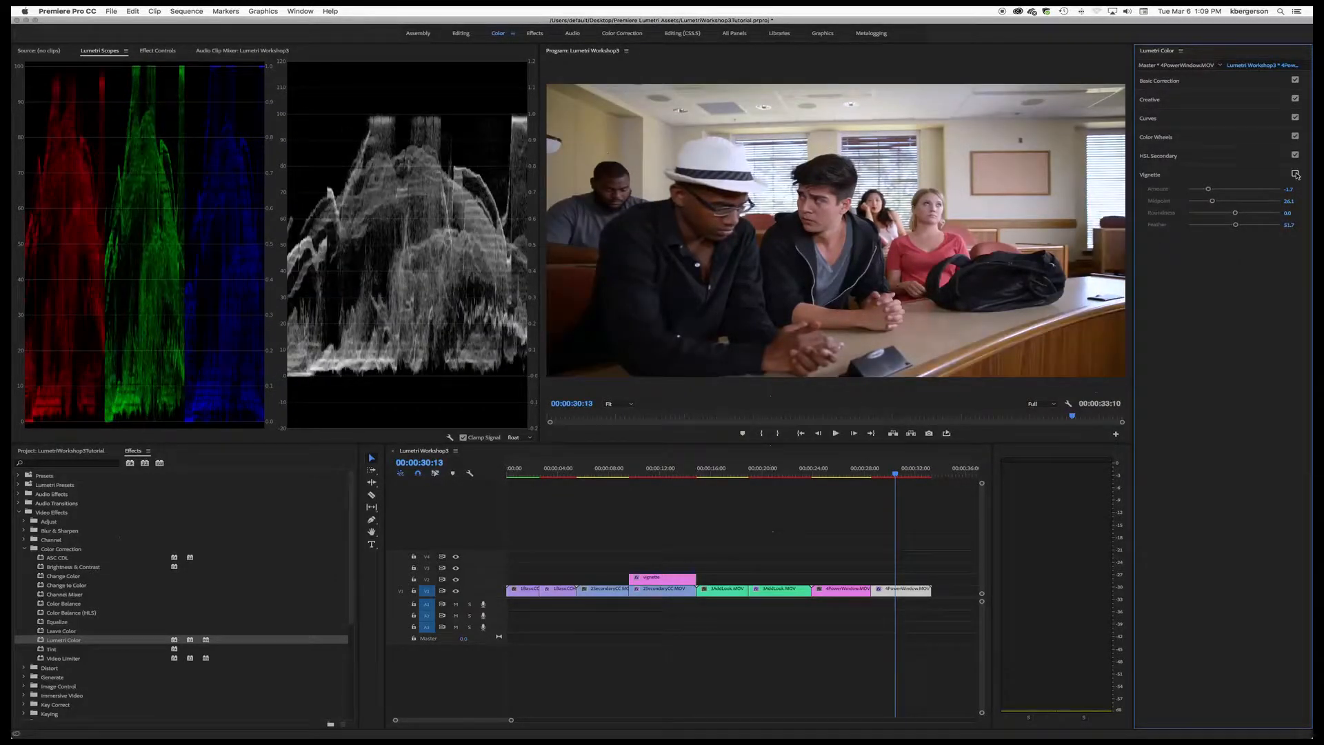
left_click(1296, 174)
left_click(1295, 174)
left_click(1295, 174)
Step: Return to the start of the sequence, render its effects from in to out, and play back the opening hallway shot
left_click_drag(895, 474, 485, 528)
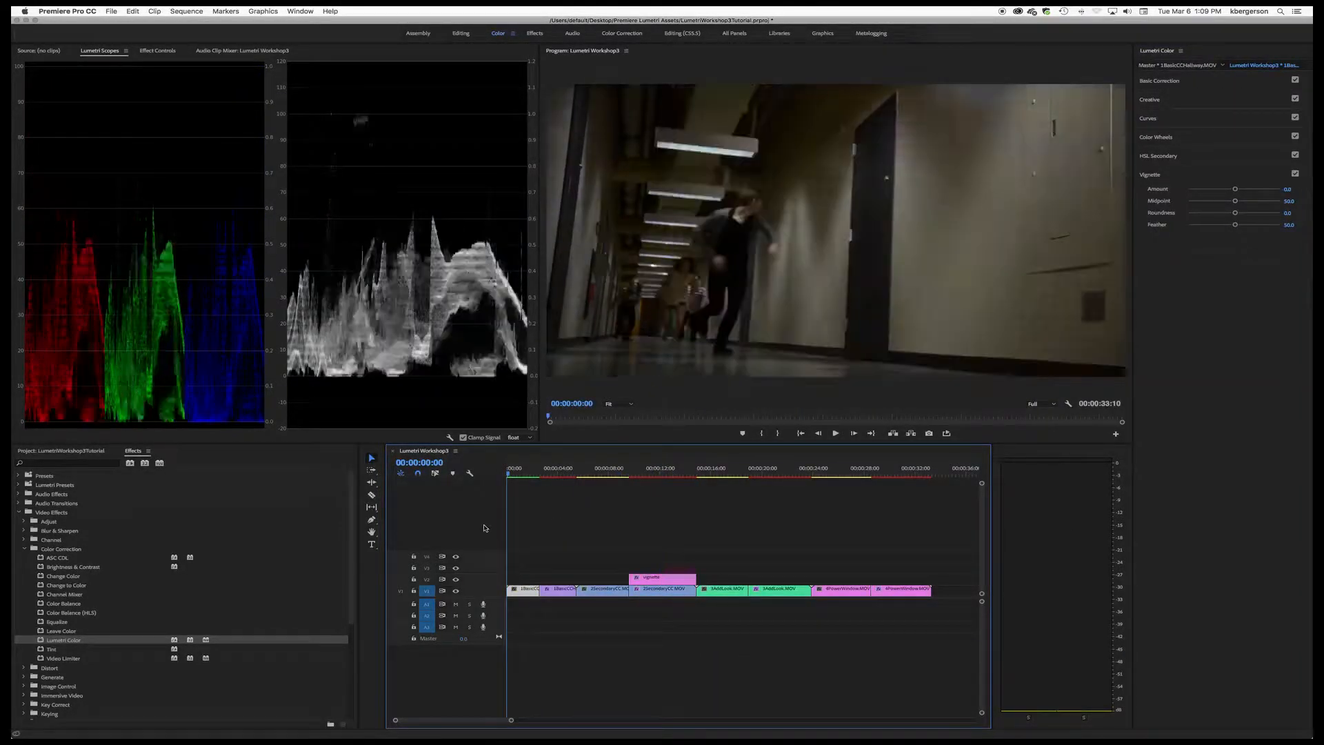
left_click(193, 11)
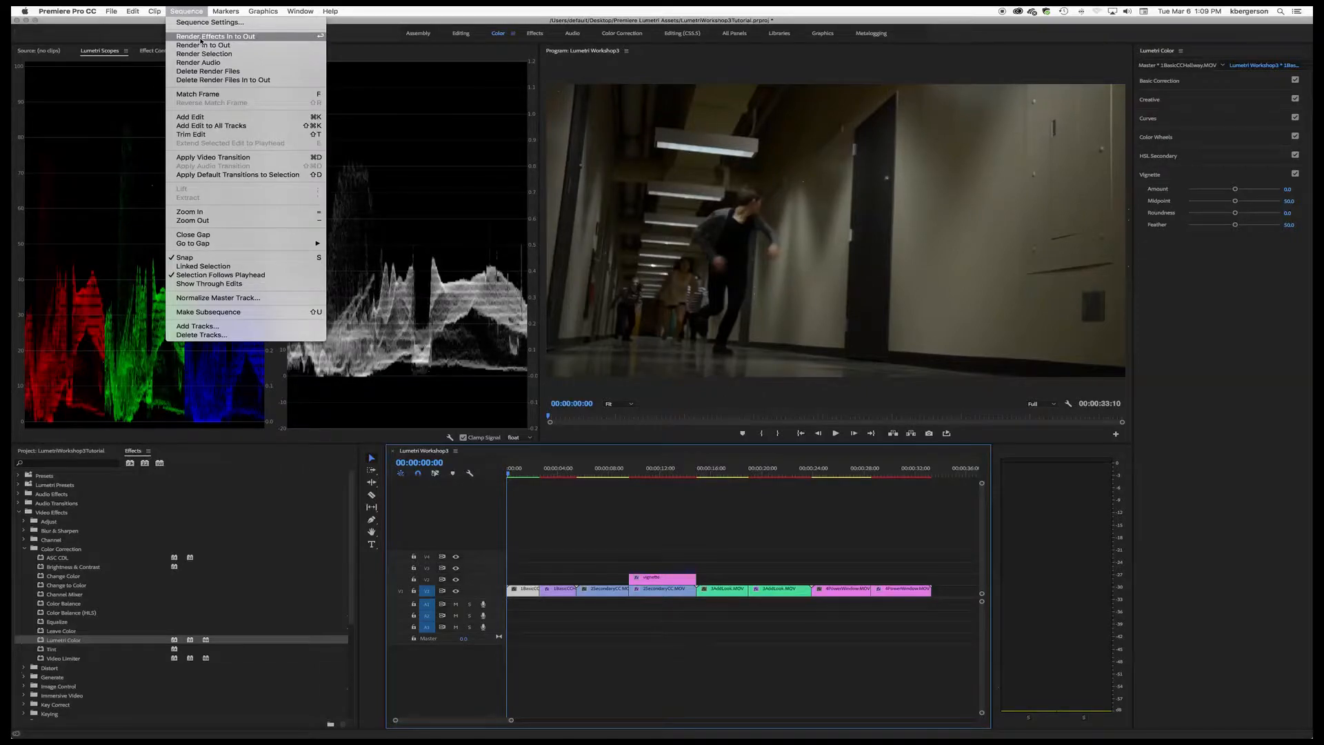
left_click(201, 37)
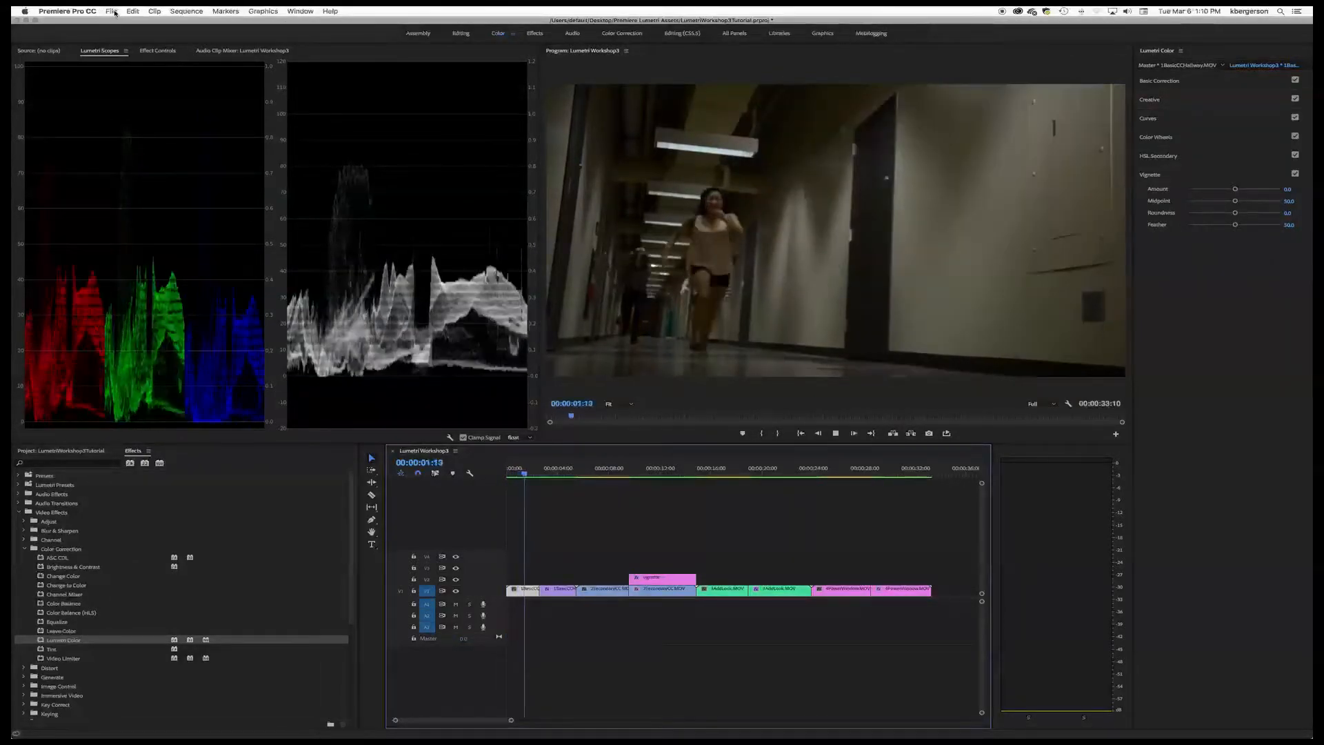
key("space")
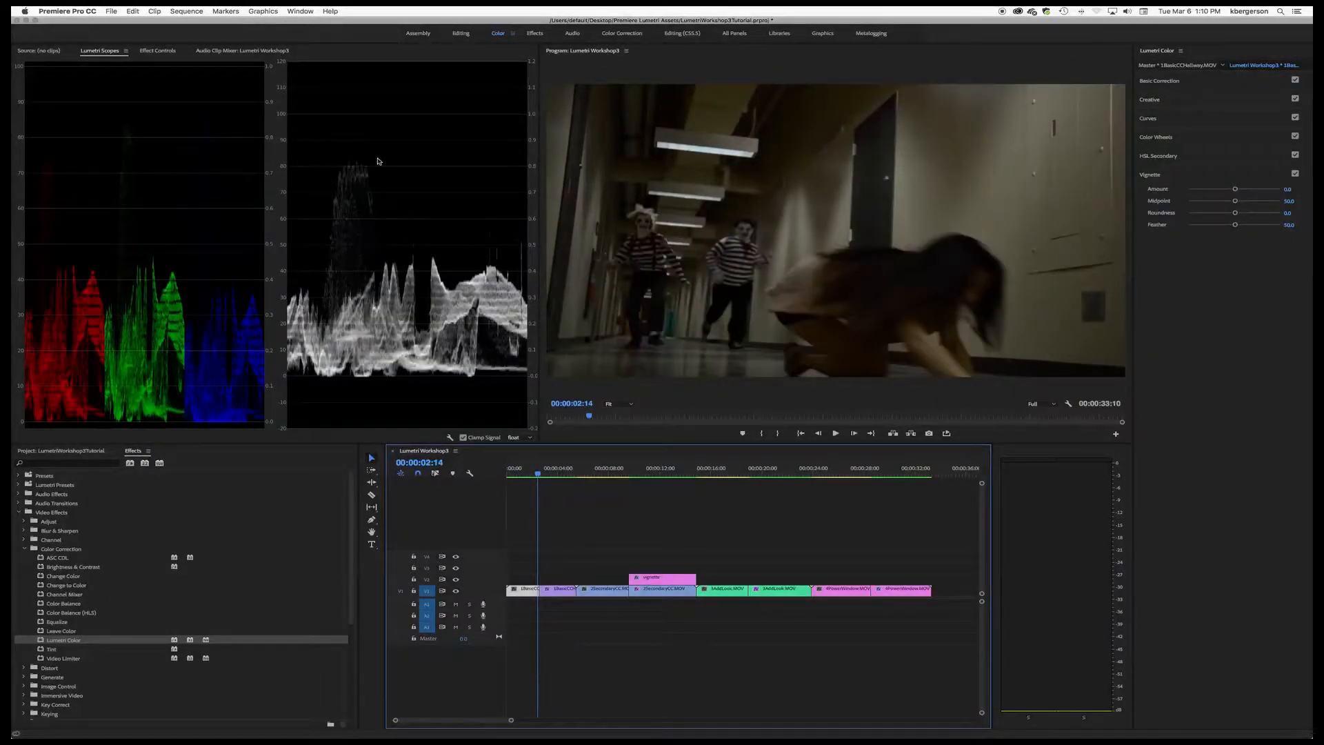
Step: Open the media export settings for the sequence and set the output file to YourNameLumetri Workshop3.mov on the Desktop
left_click(112, 11)
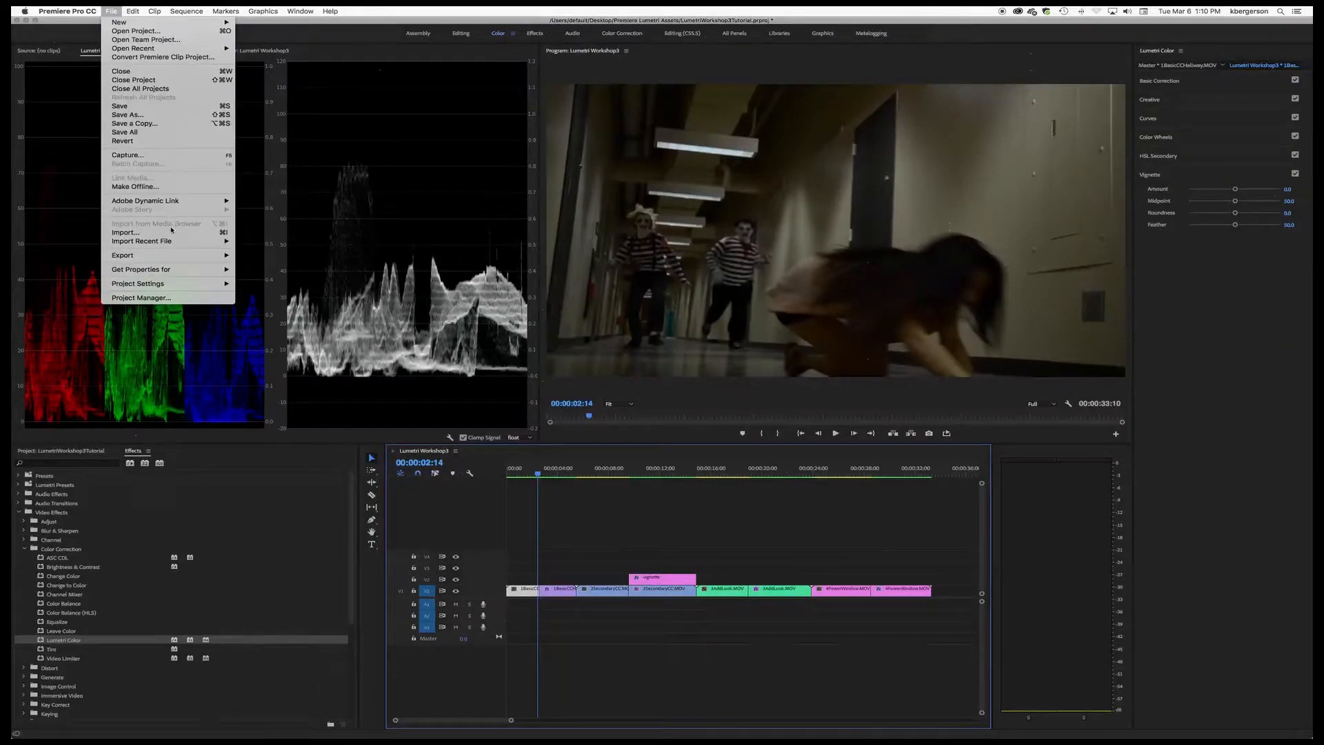
mouse_move(186, 255)
left_click(278, 259)
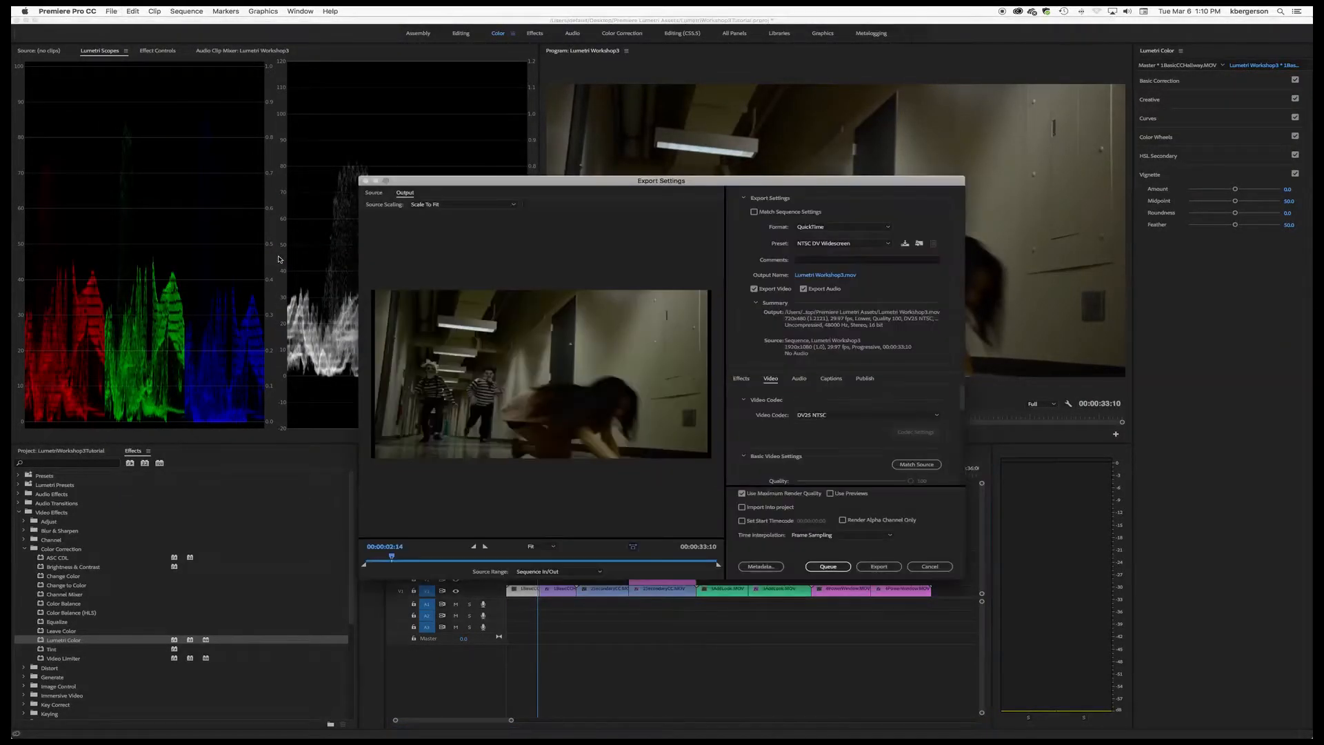
left_click_drag(469, 185, 371, 79)
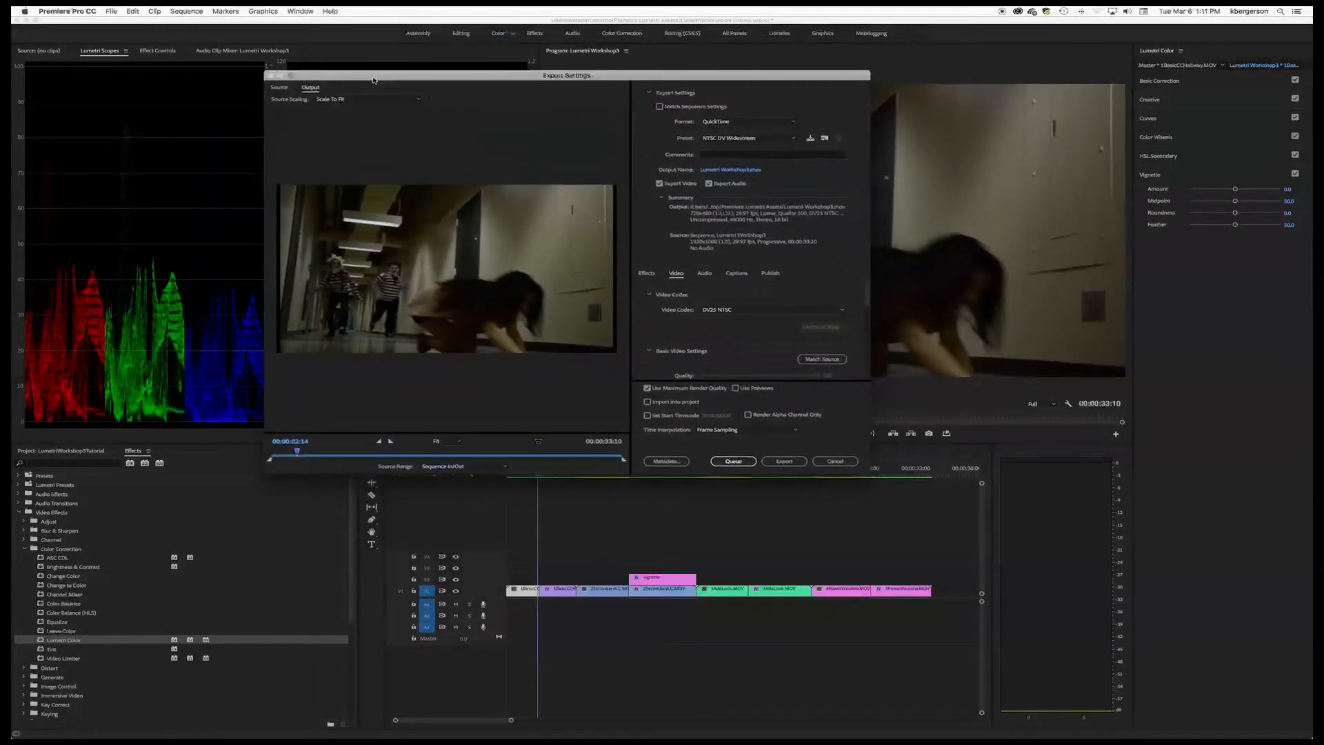
left_click(714, 173)
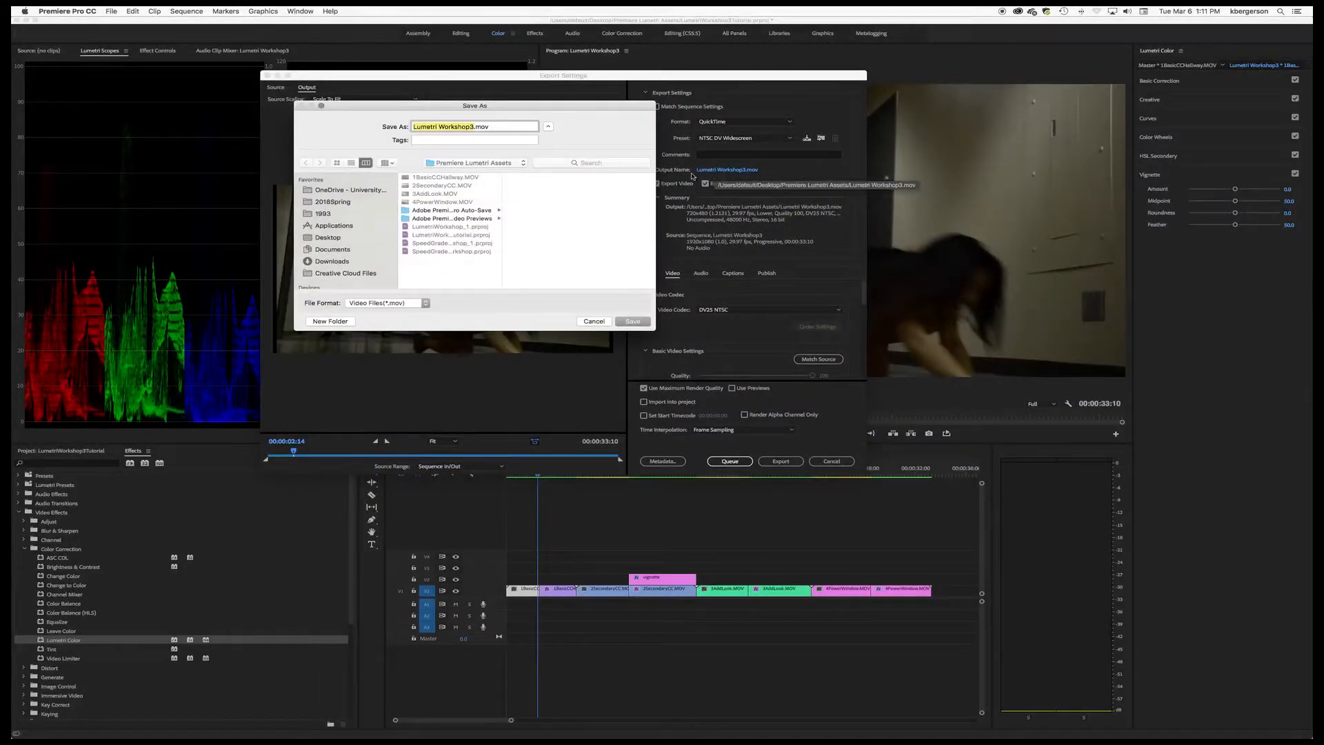
left_click(413, 126)
type("YourName")
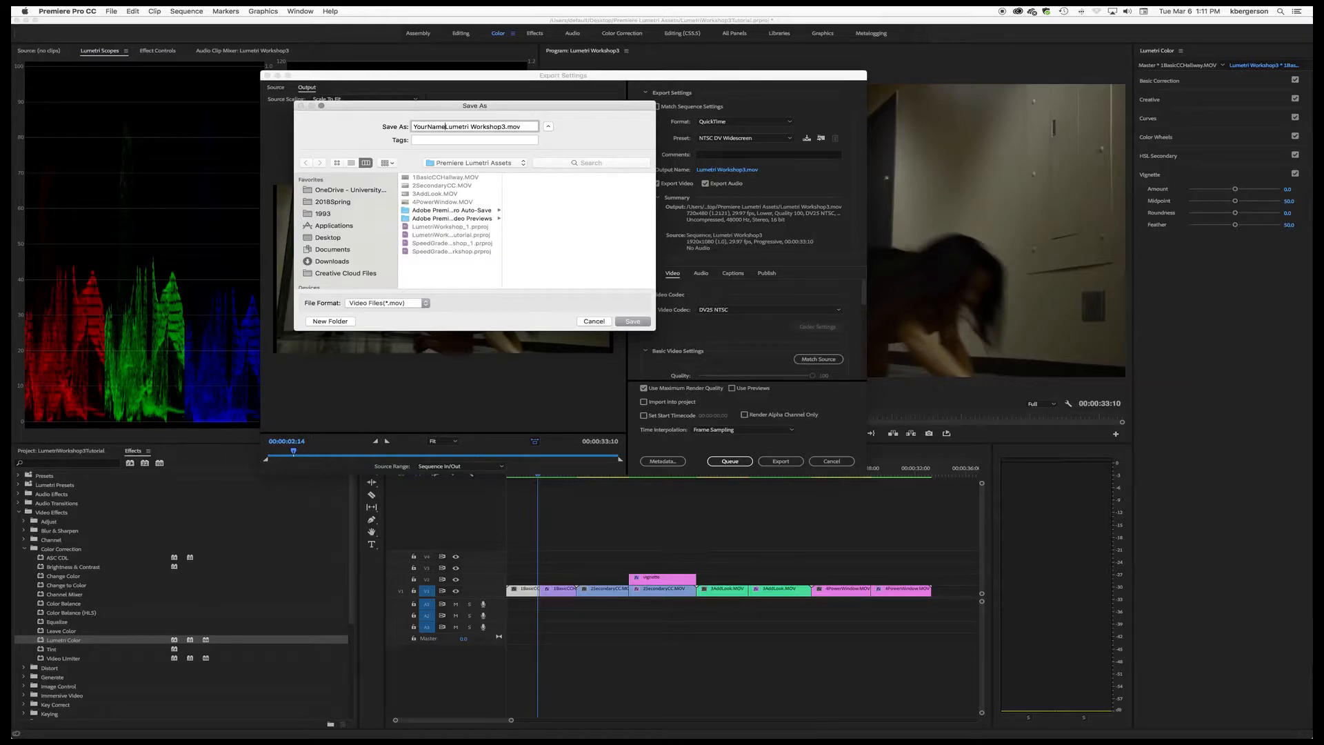
left_click(331, 238)
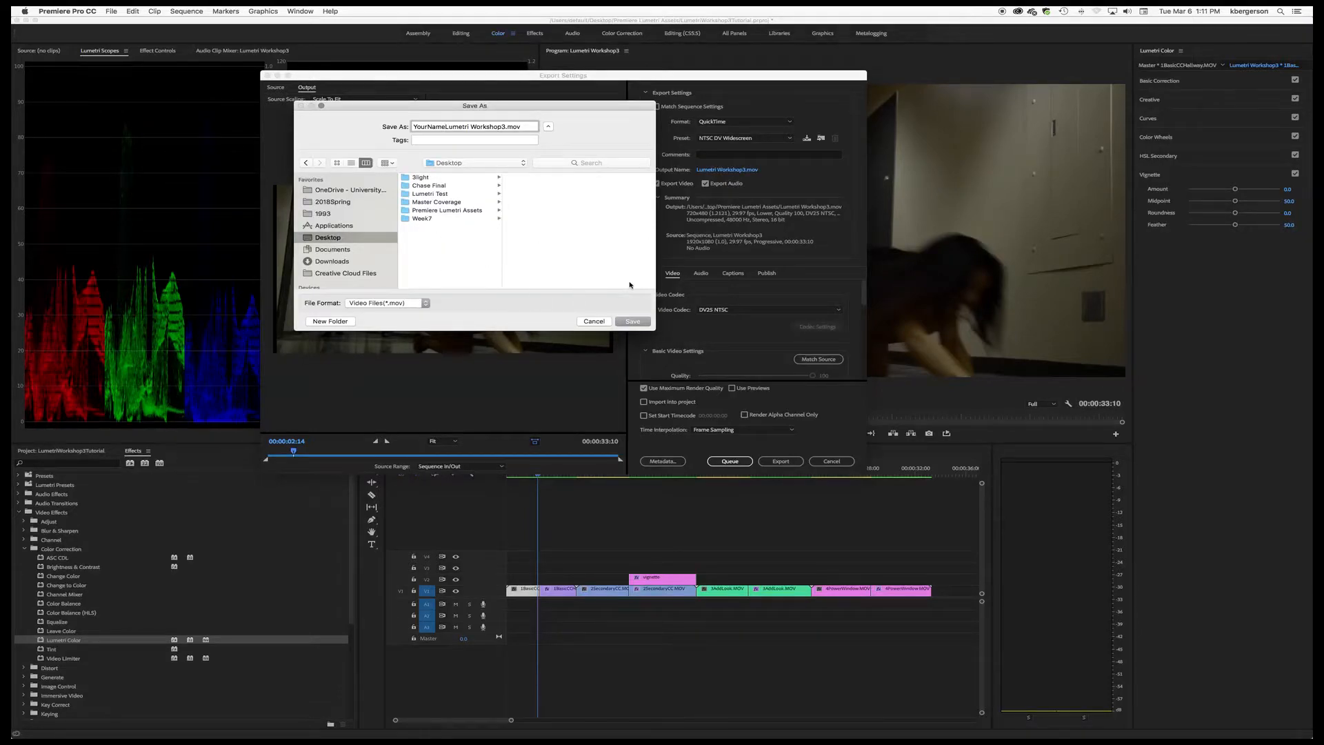
left_click(633, 322)
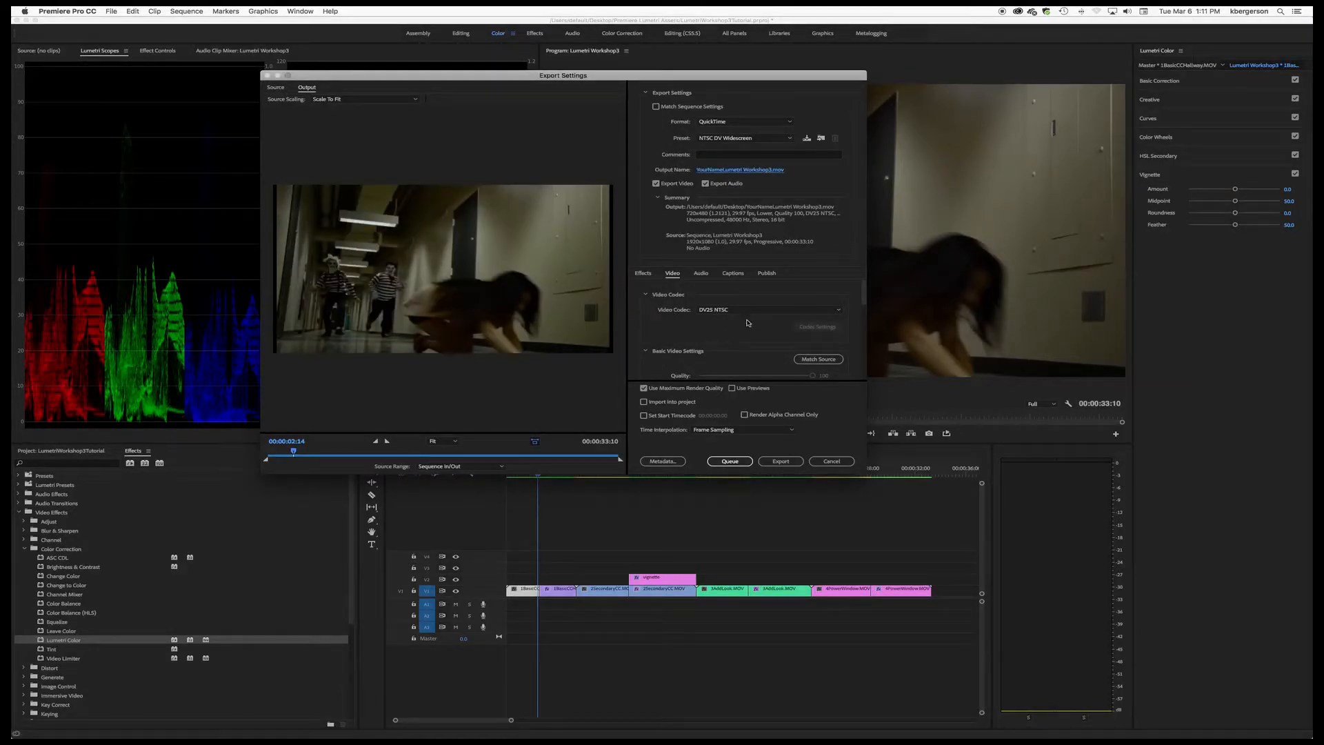
Step: Set the video codec to Apple ProRes 422 (LT), match the video settings to the source, and export the sequence immediately
left_click(838, 311)
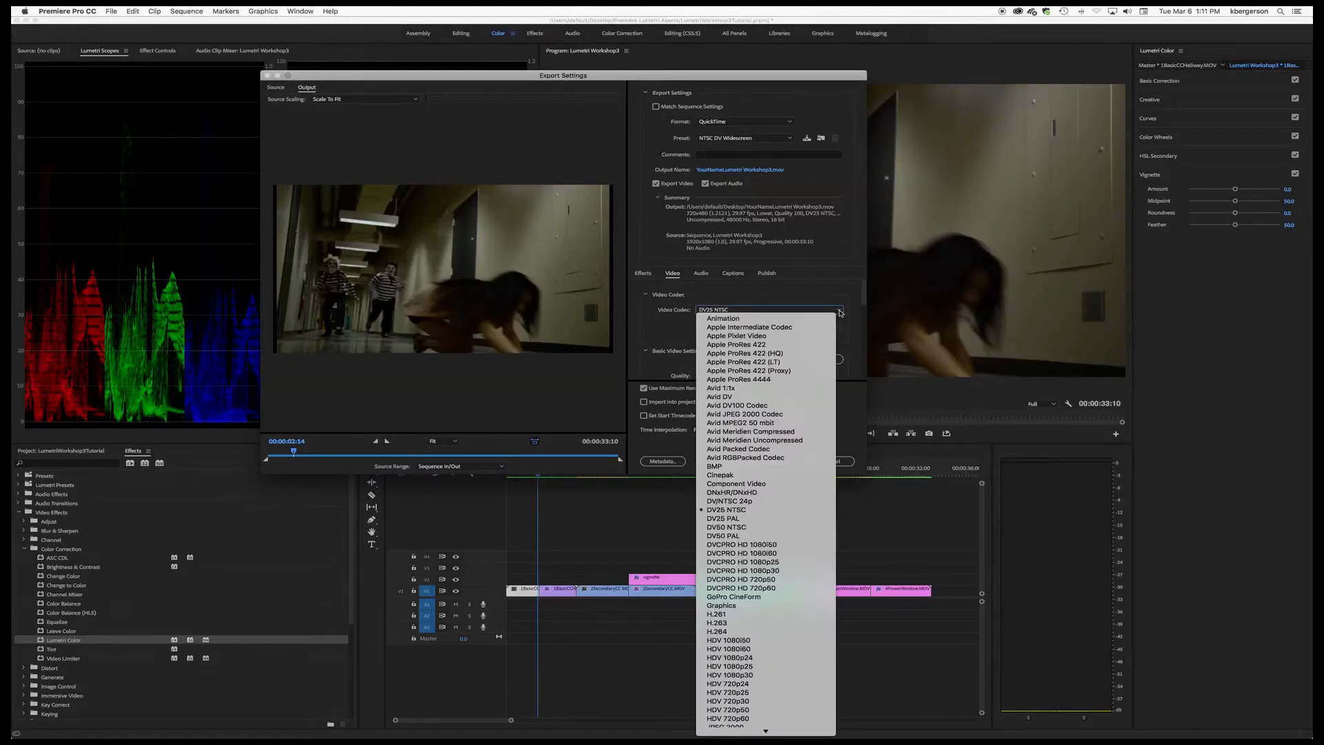
left_click(798, 365)
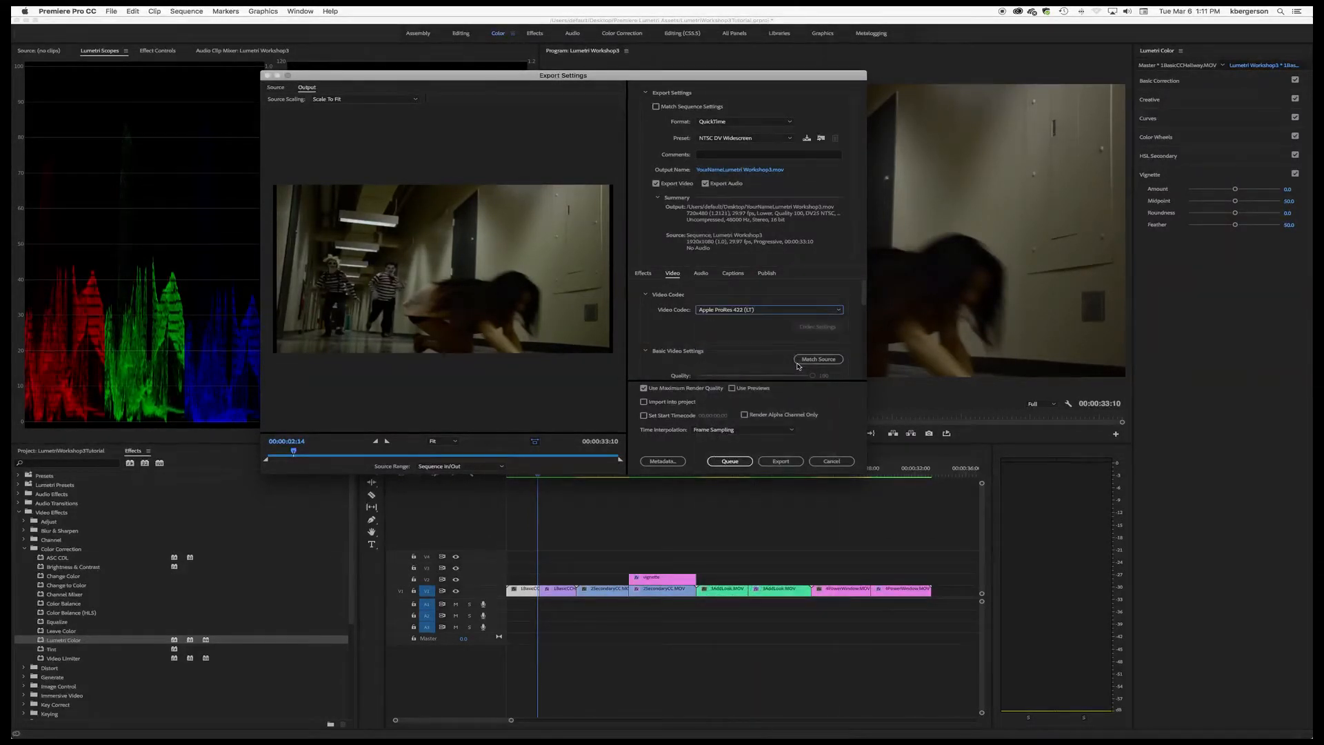
left_click(823, 360)
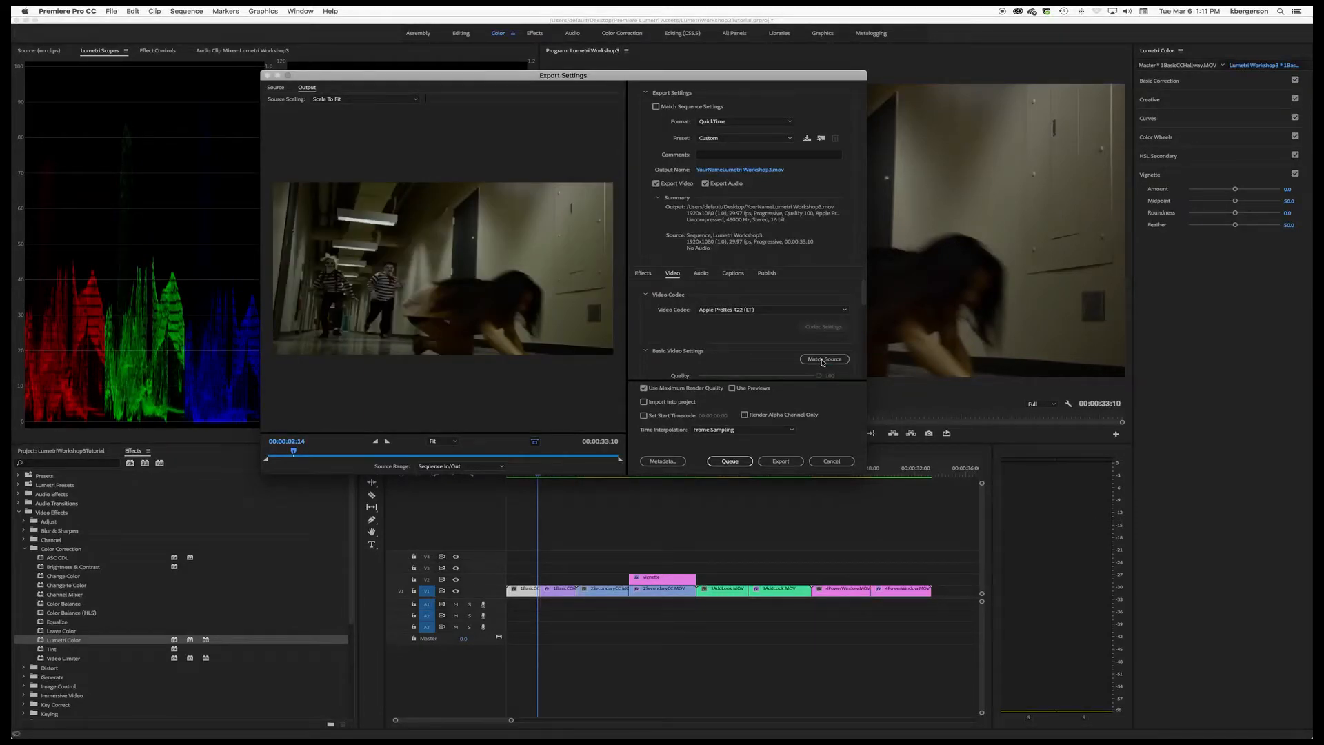
left_click_drag(865, 474, 885, 551)
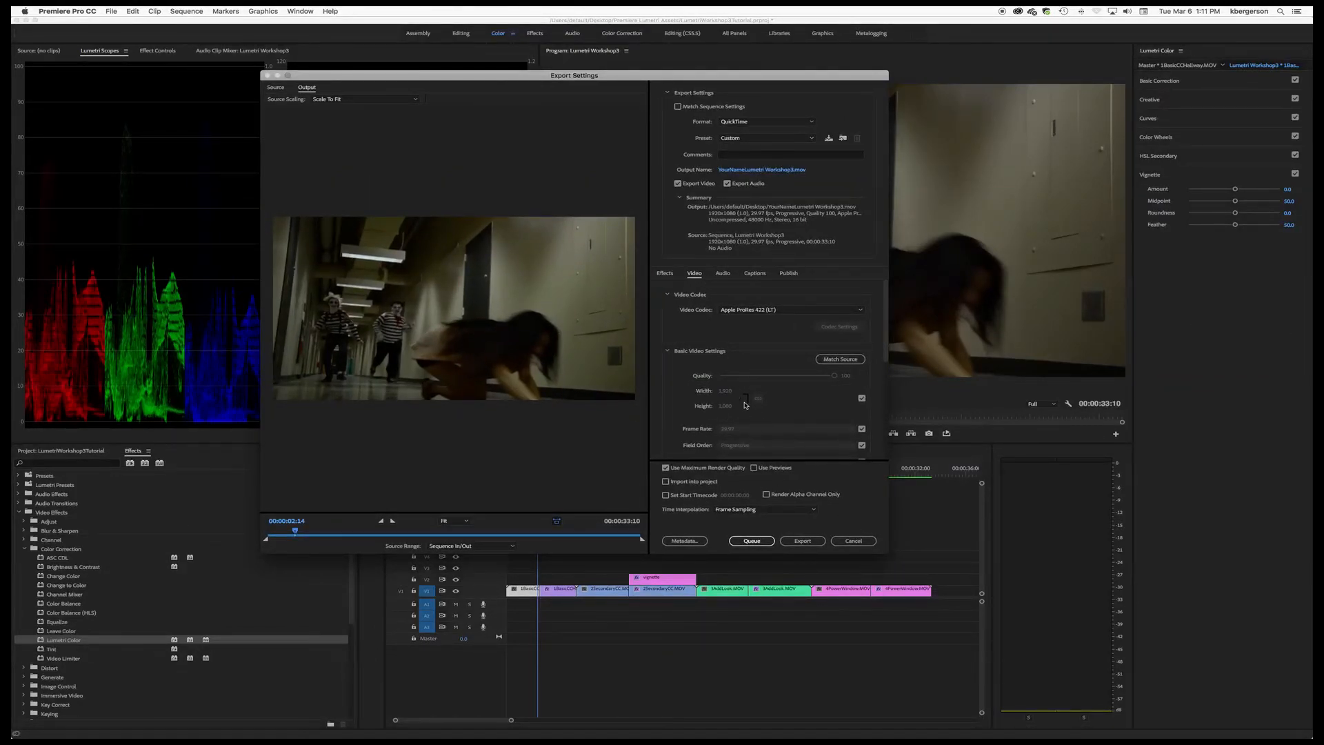
left_click(802, 541)
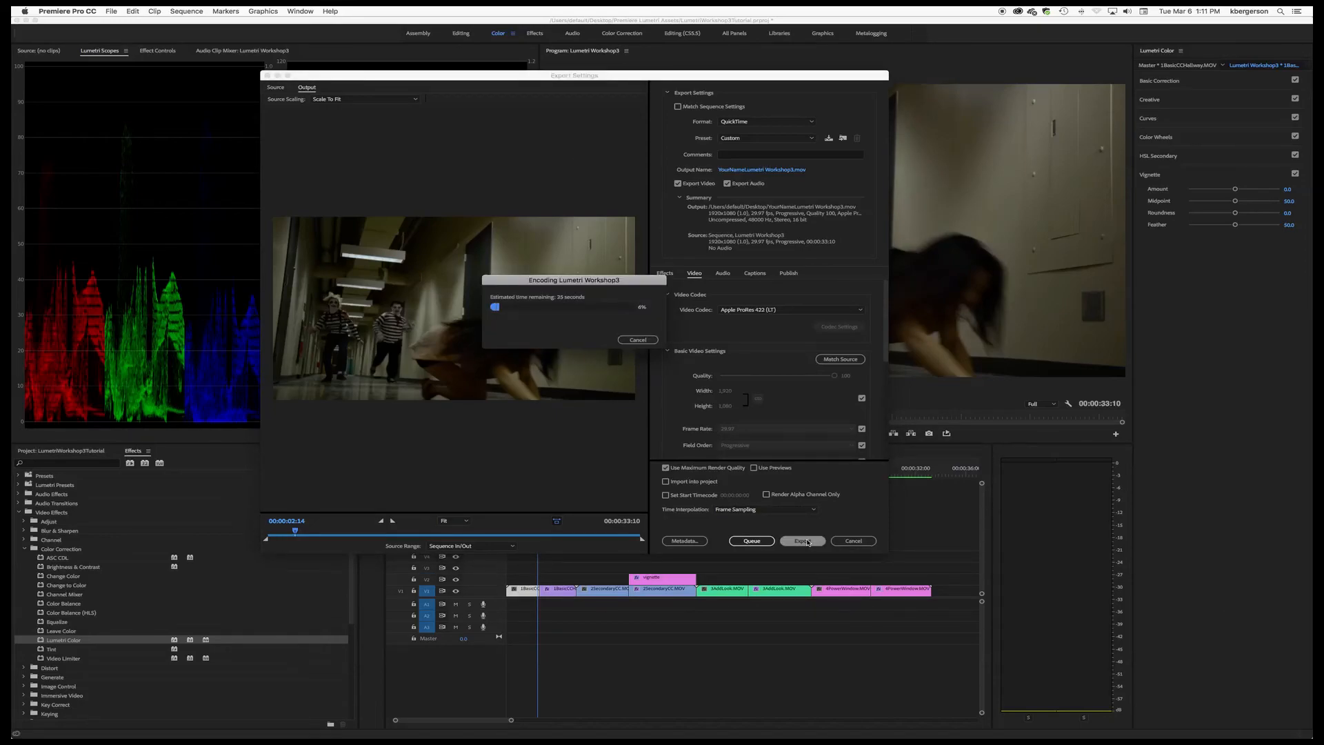